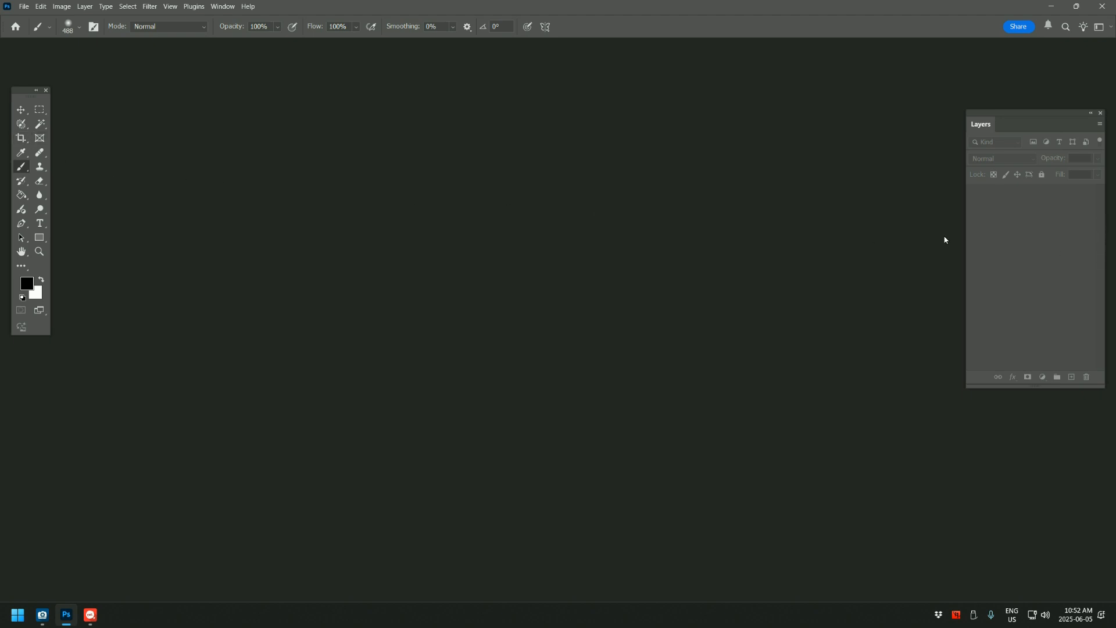
- Start a new document with a width of 24 and height of 16 inches in landscape orientation
click(24, 6)
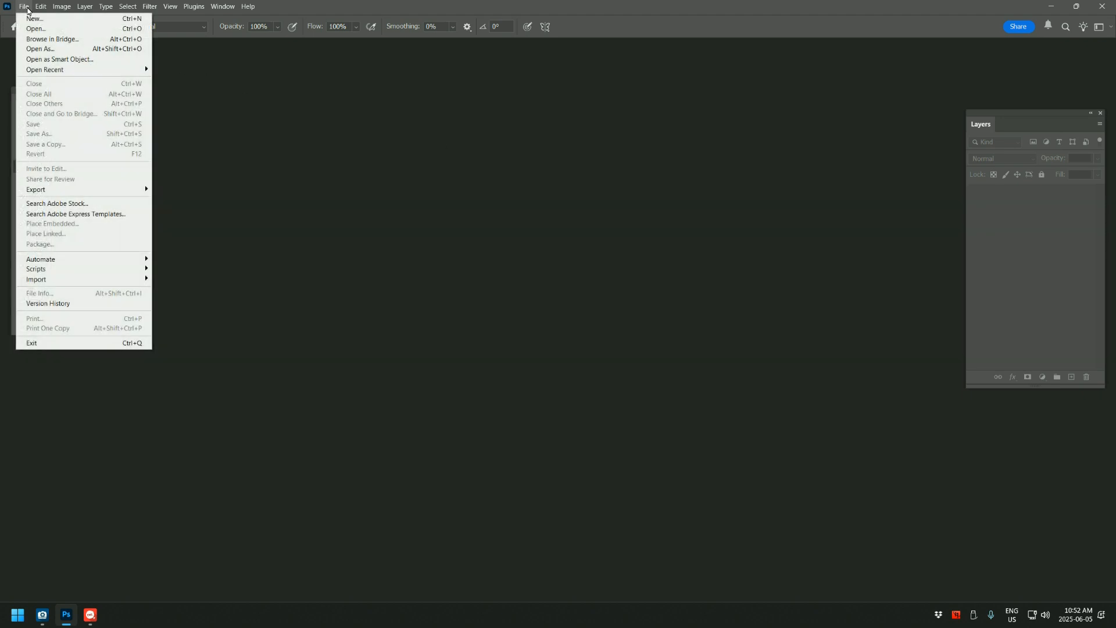
click(33, 19)
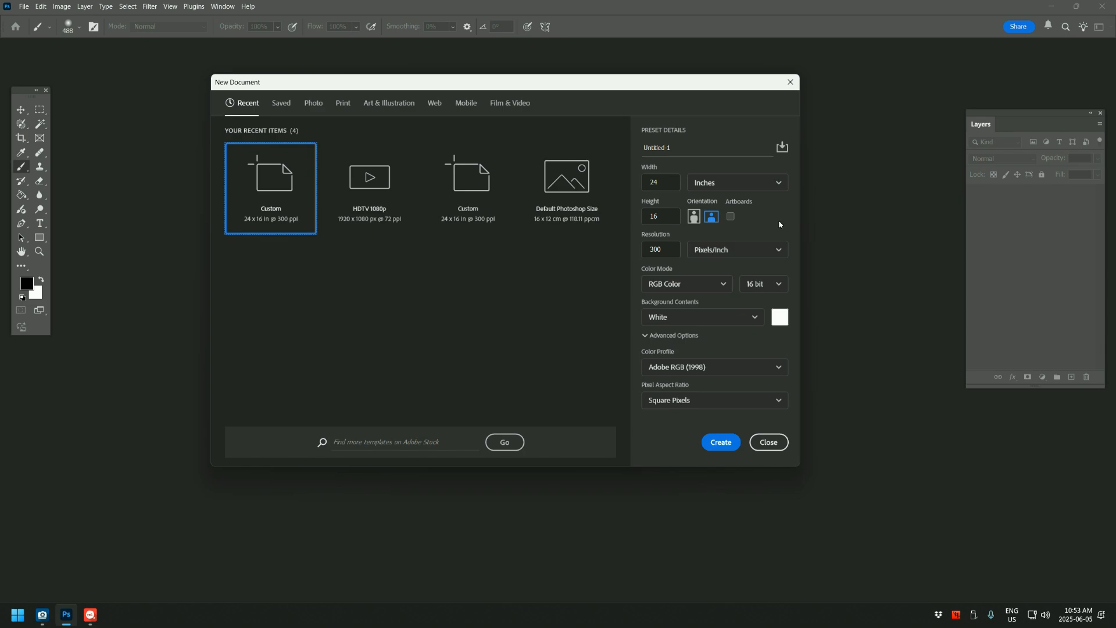
click(666, 180)
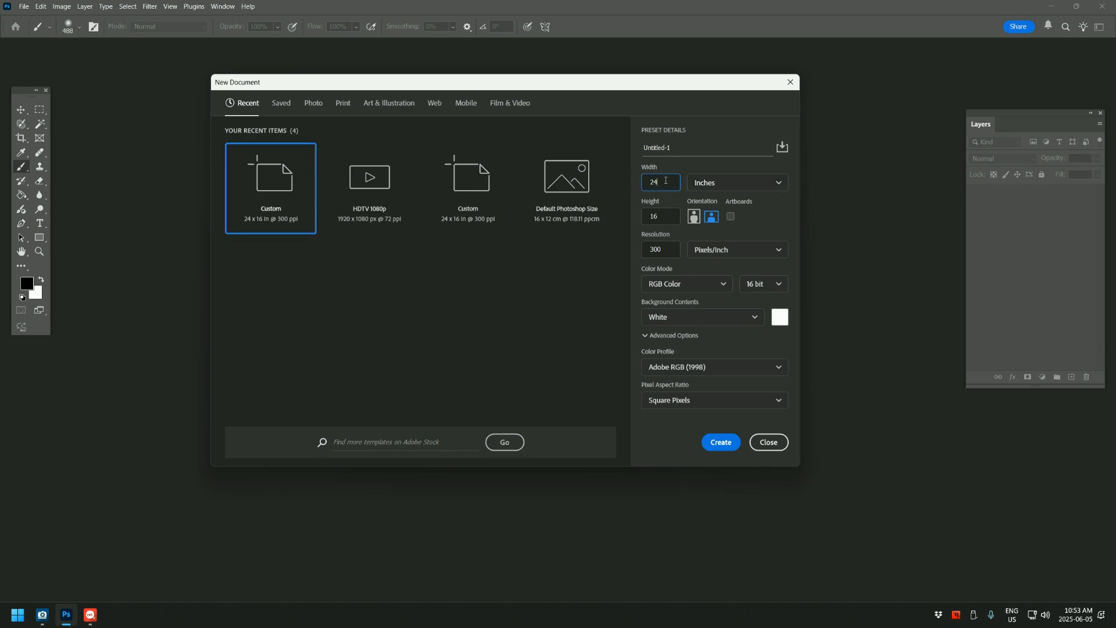
drag(666, 180, 643, 185)
drag(671, 222, 635, 225)
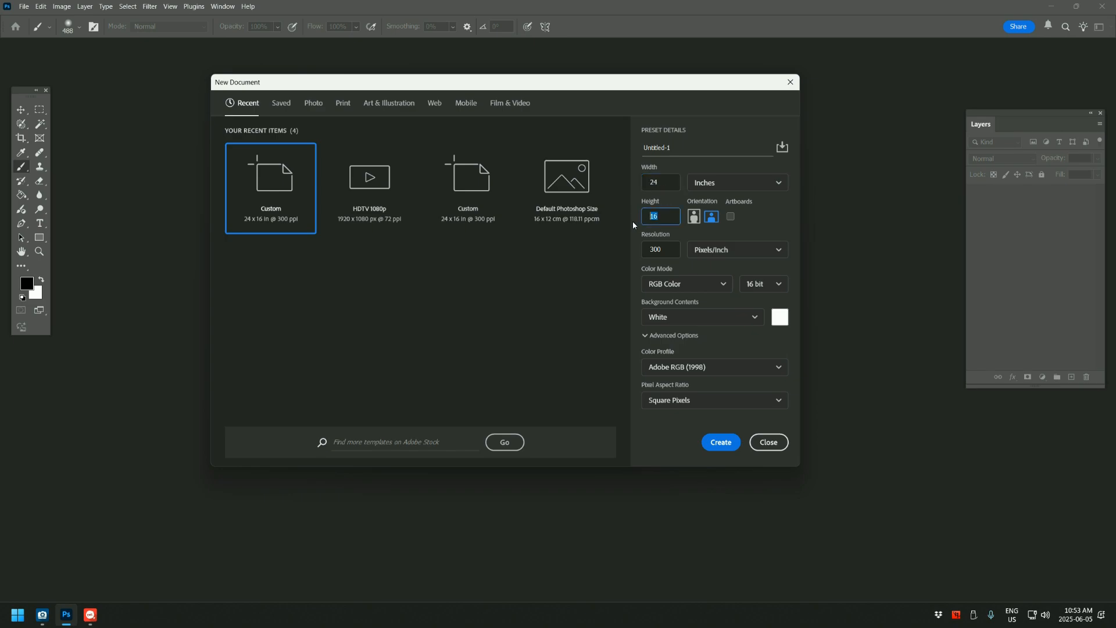
click(778, 184)
click(709, 221)
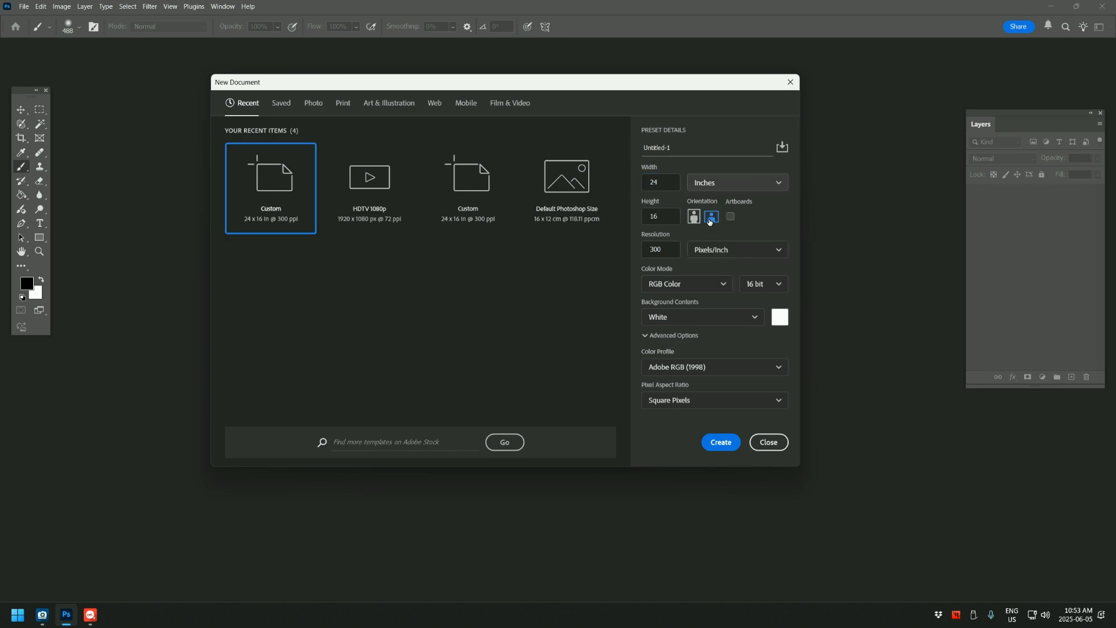
click(737, 184)
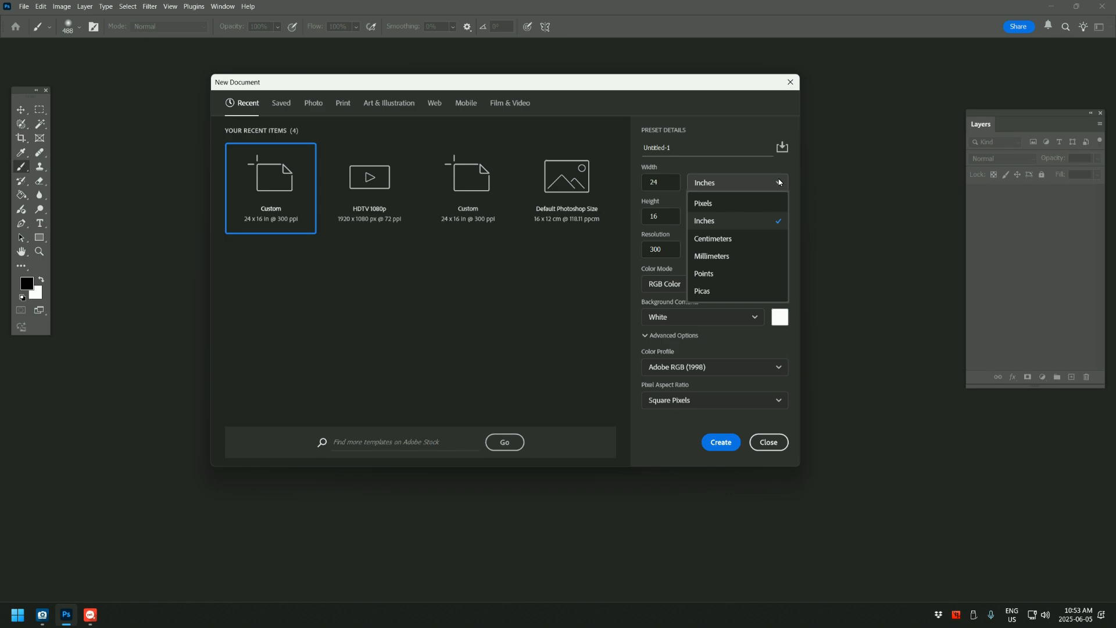
click(708, 223)
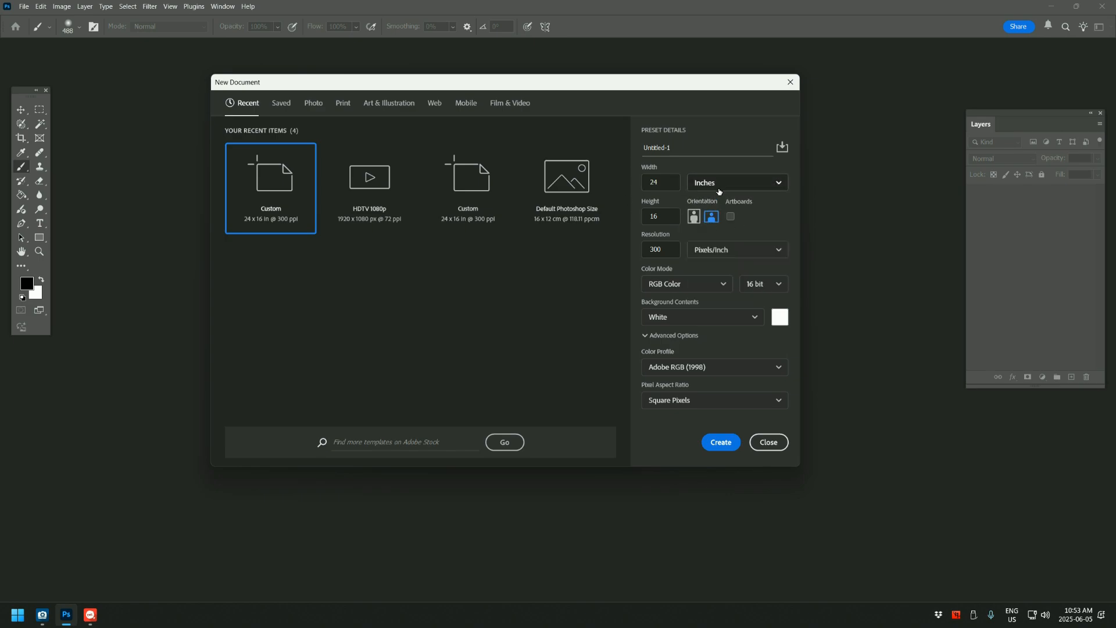
- Create the document at 300 pixels/inch with RGB Color mode, 16 bit depth and white background contents
click(667, 249)
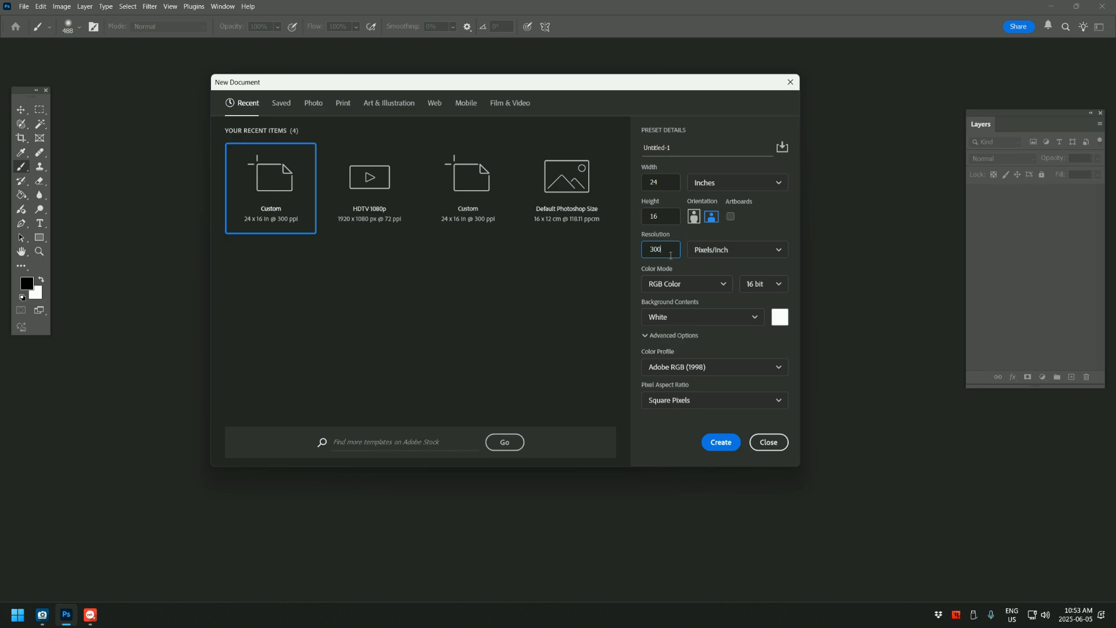
click(695, 283)
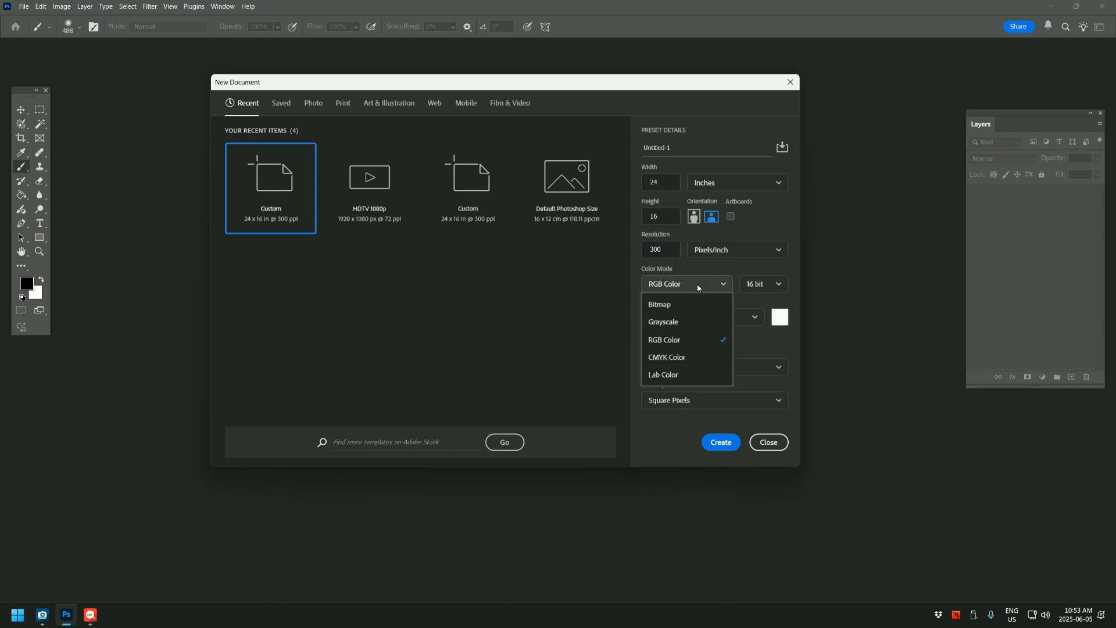
click(675, 342)
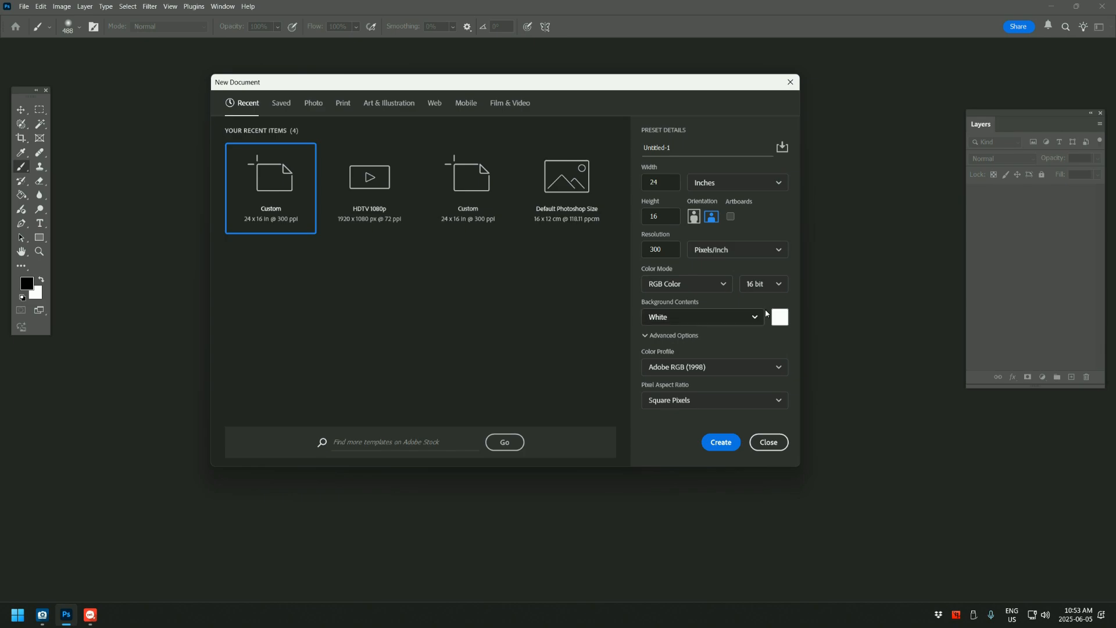
click(777, 285)
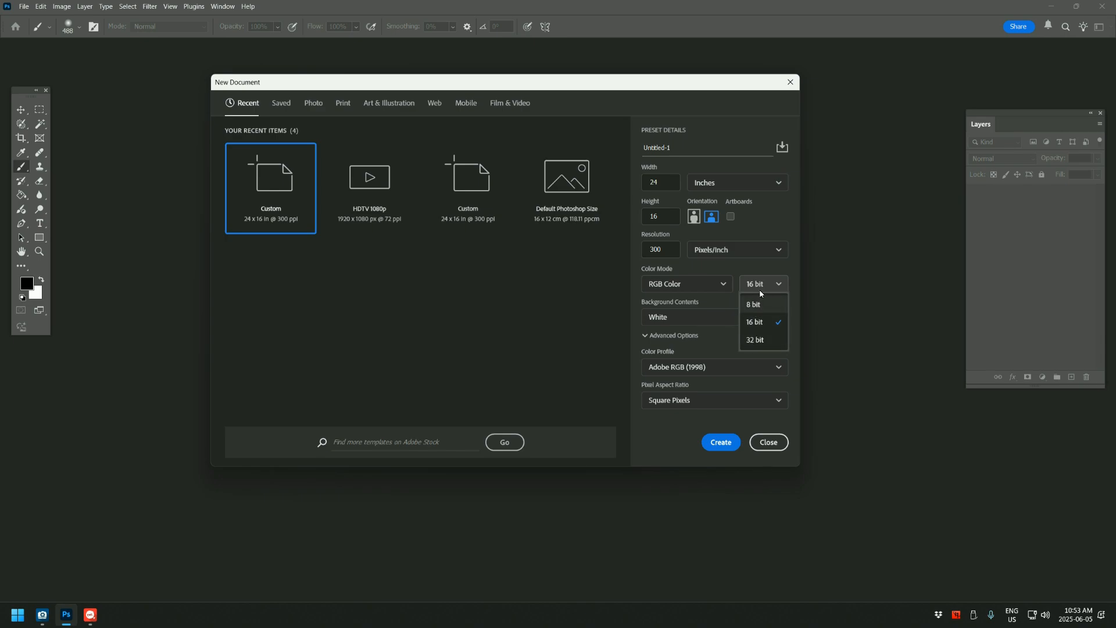
click(760, 322)
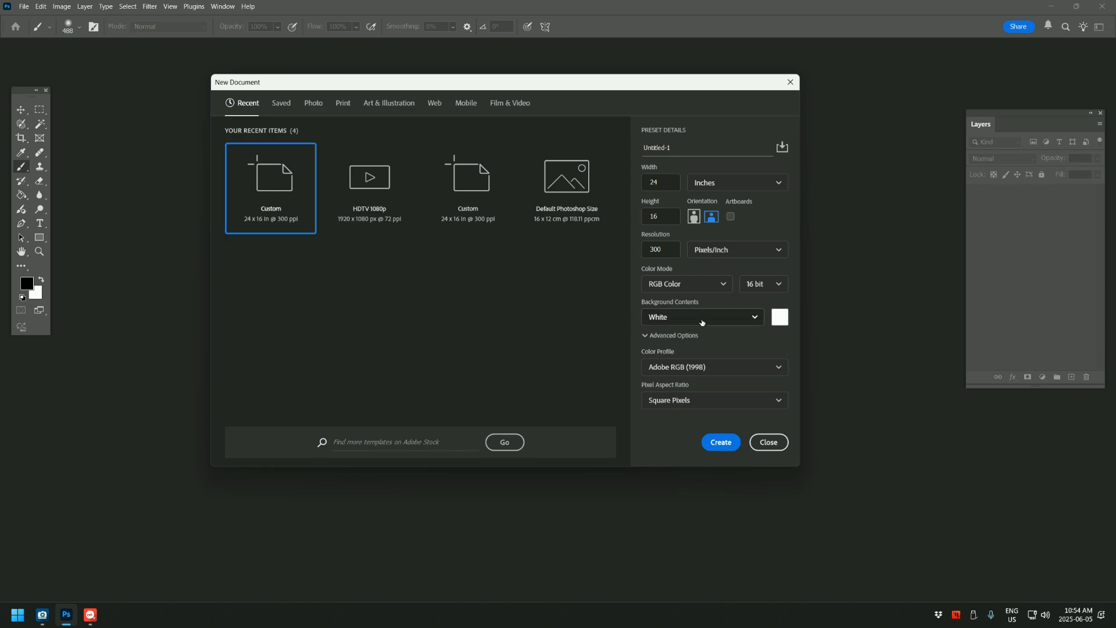
click(754, 321)
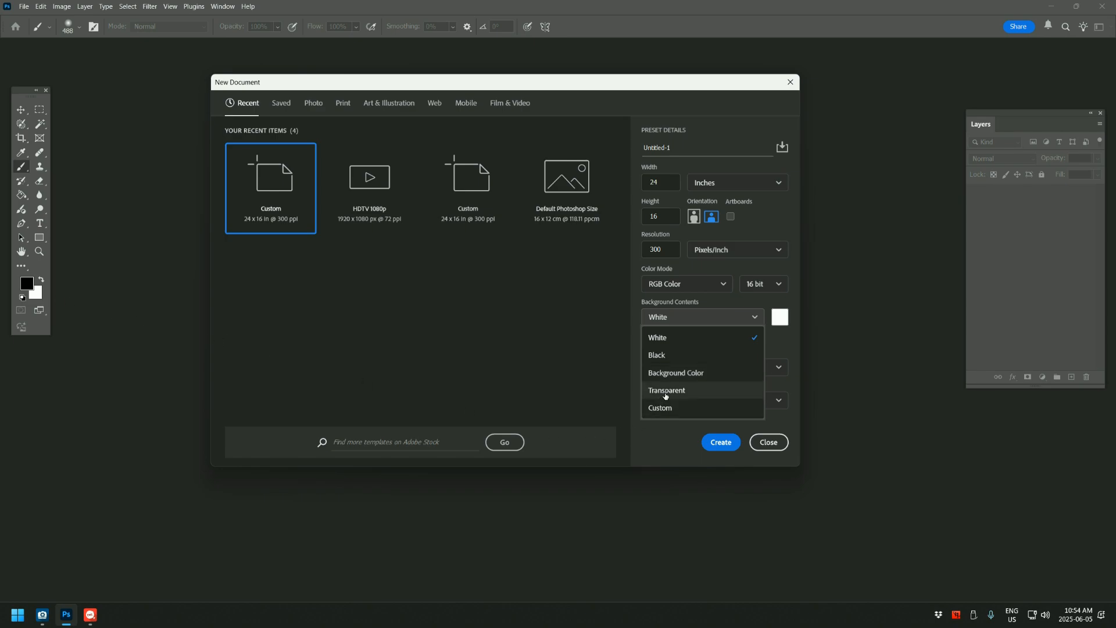
click(660, 338)
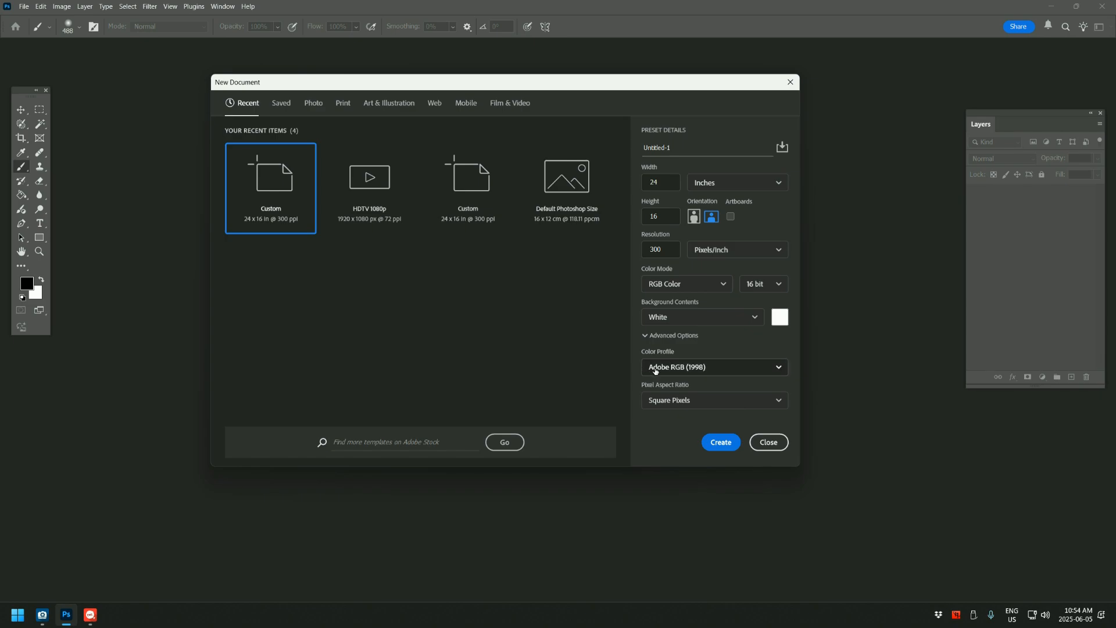
click(670, 287)
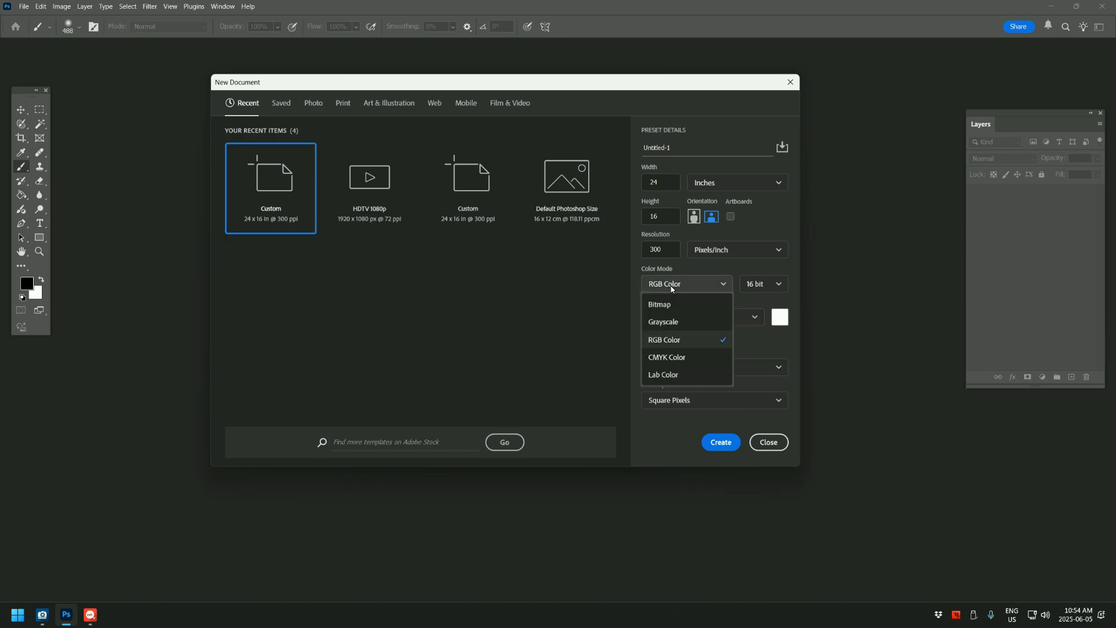
click(669, 339)
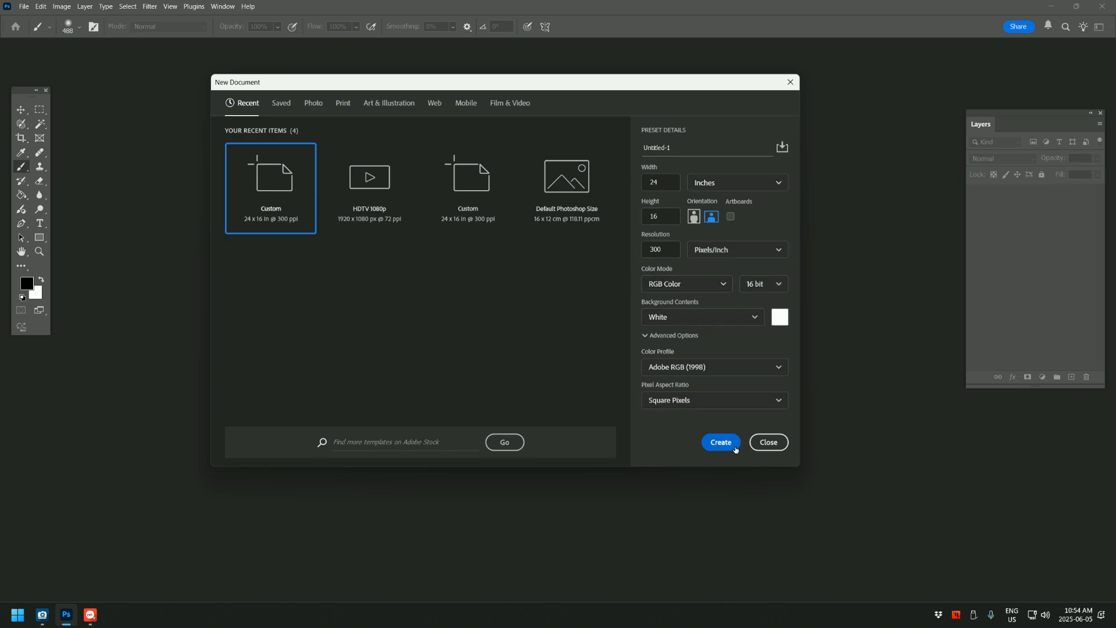
click(721, 442)
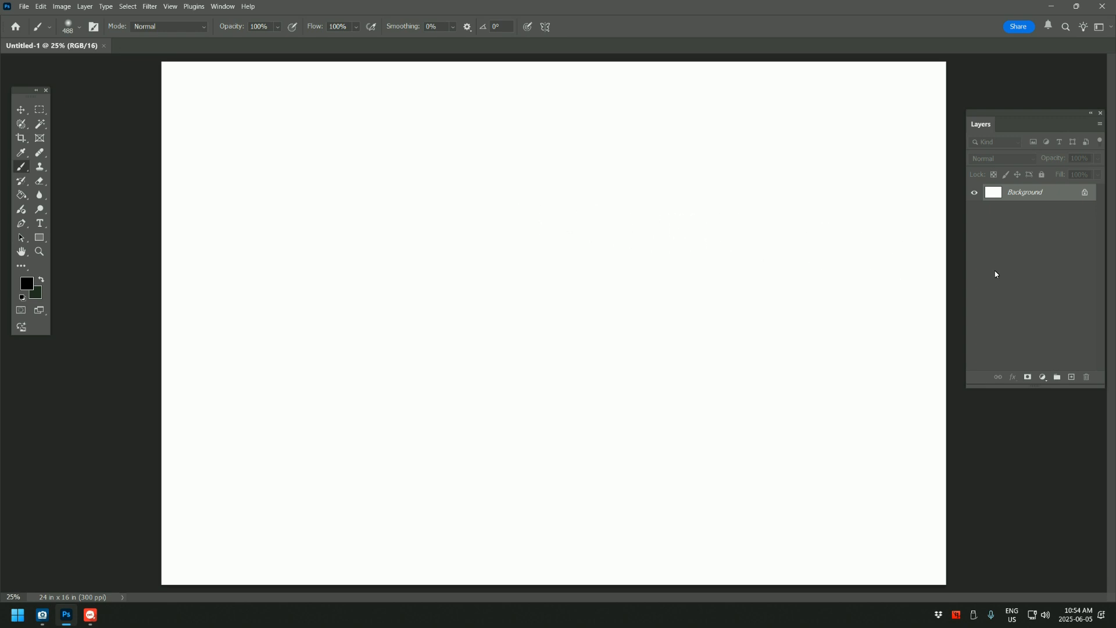
- Add a new layer and paint loose black brush strokes across the canvas on it
click(1068, 377)
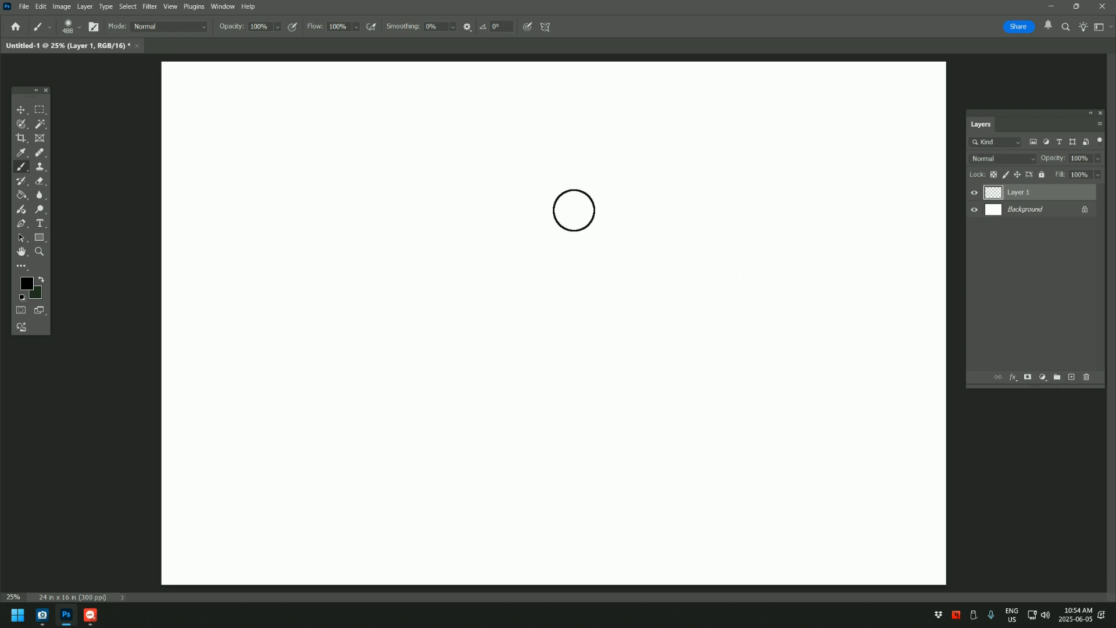
mouse_move(575, 204)
mouse_down()
mouse_move(490, 393)
mouse_move(733, 239)
mouse_move(435, 232)
mouse_move(322, 169)
mouse_move(265, 340)
mouse_move(651, 310)
mouse_move(739, 400)
mouse_move(493, 375)
mouse_move(517, 381)
mouse_up()
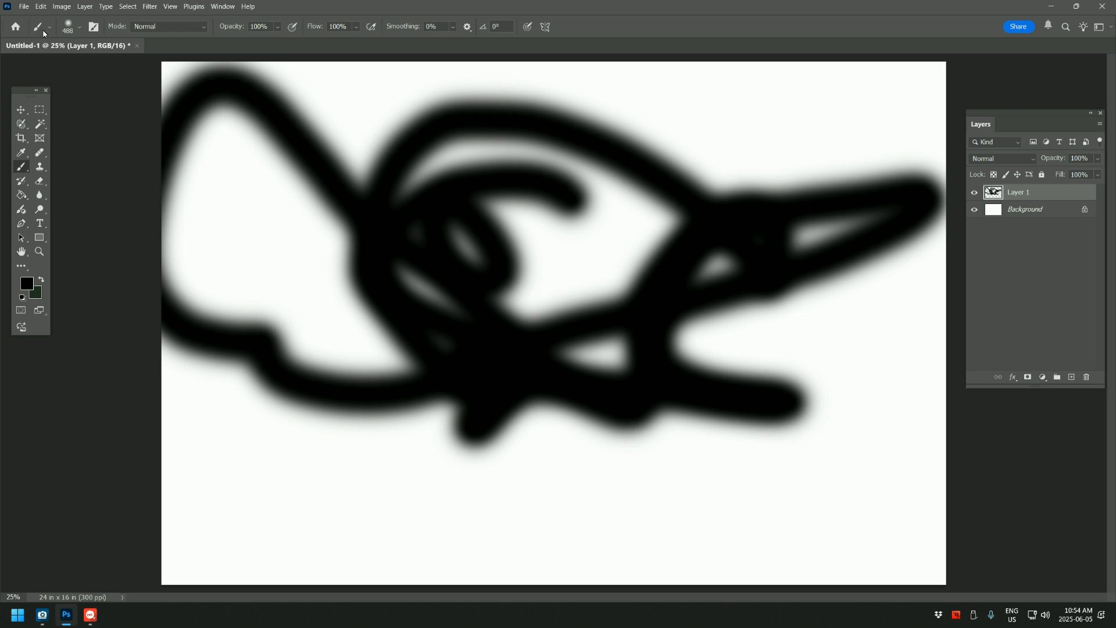
- Hide and delete the painted layer, and close the untitled document without saving it
click(974, 192)
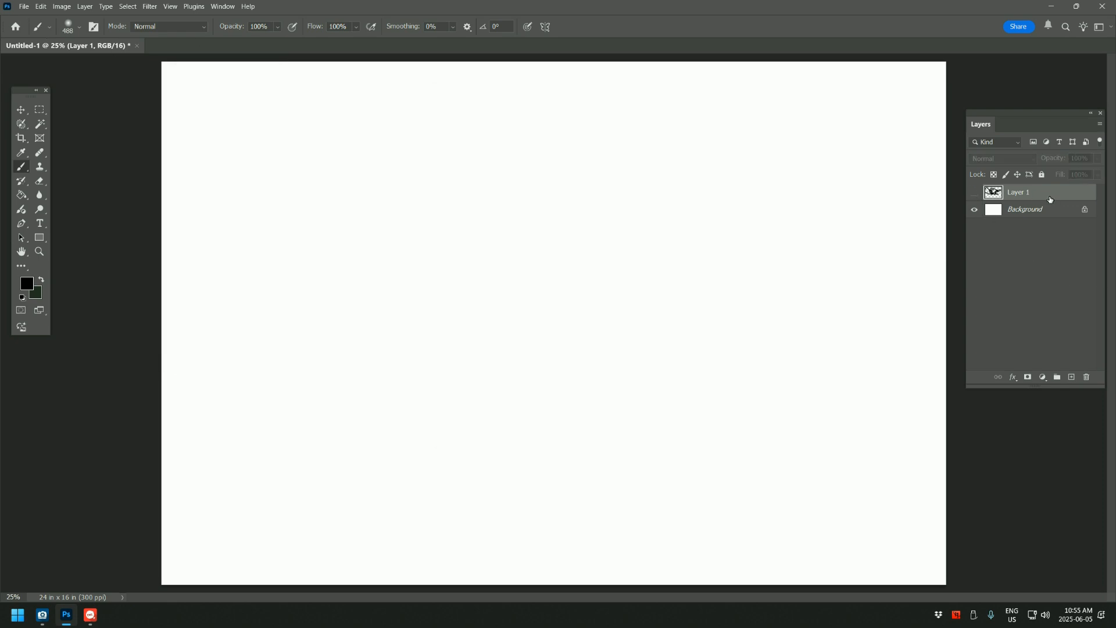
drag(1048, 193, 1087, 377)
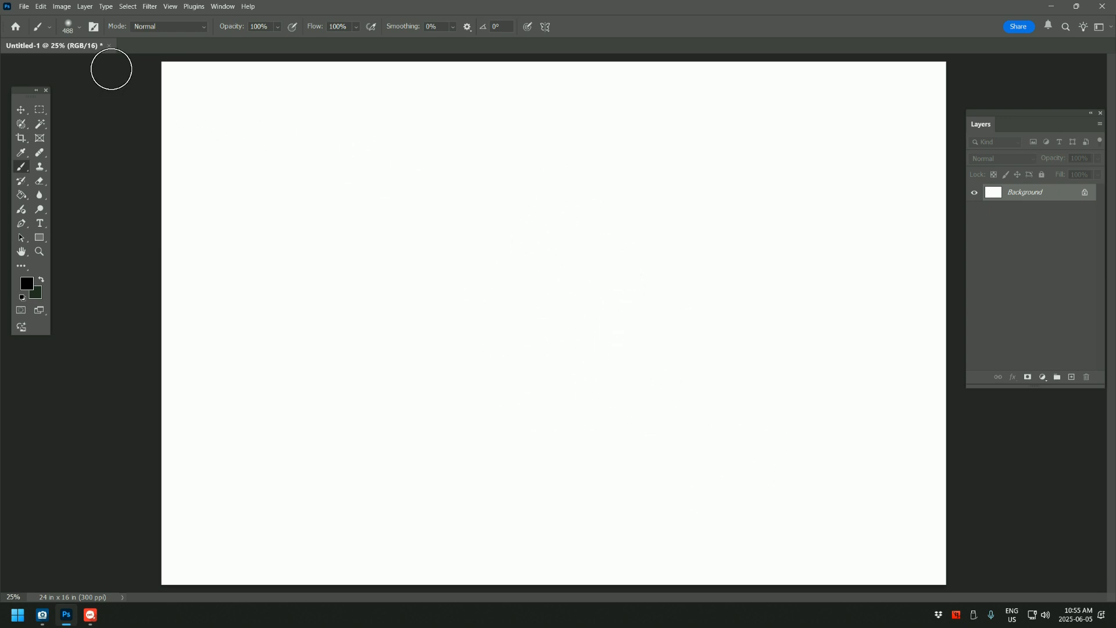
click(110, 45)
click(575, 231)
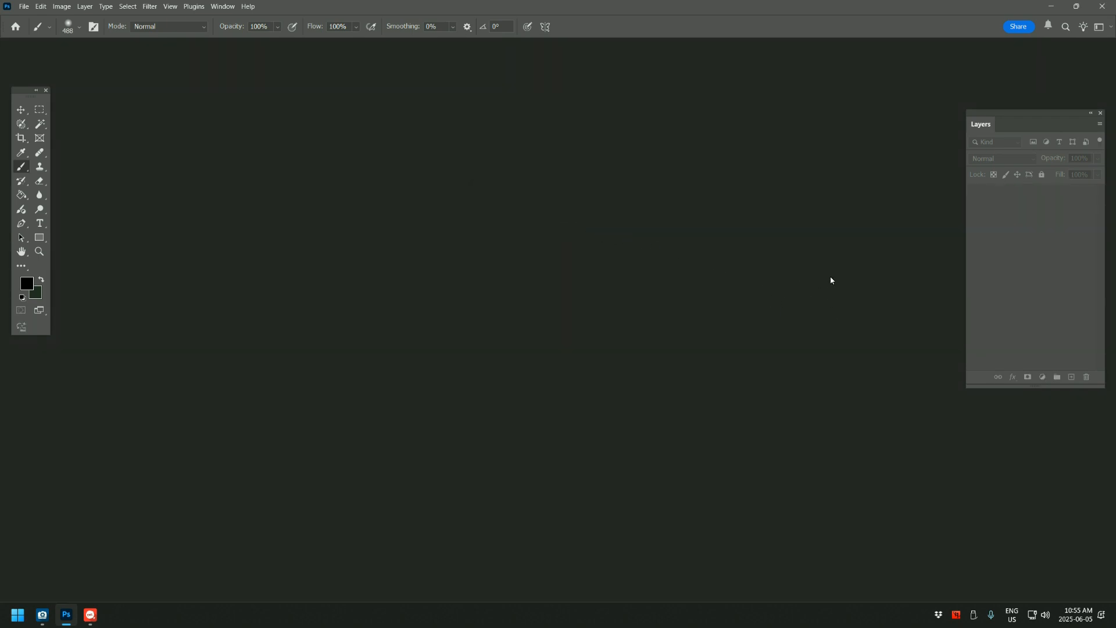
- Open the bear photo Banff 20220710 Image 018 from the Work folder
click(24, 7)
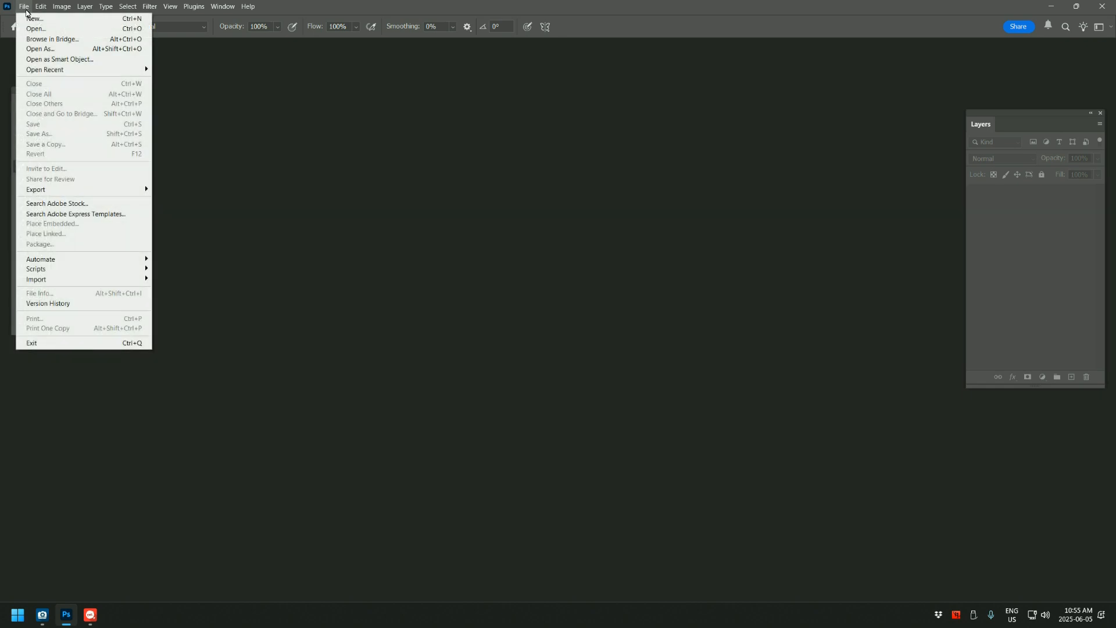
click(35, 30)
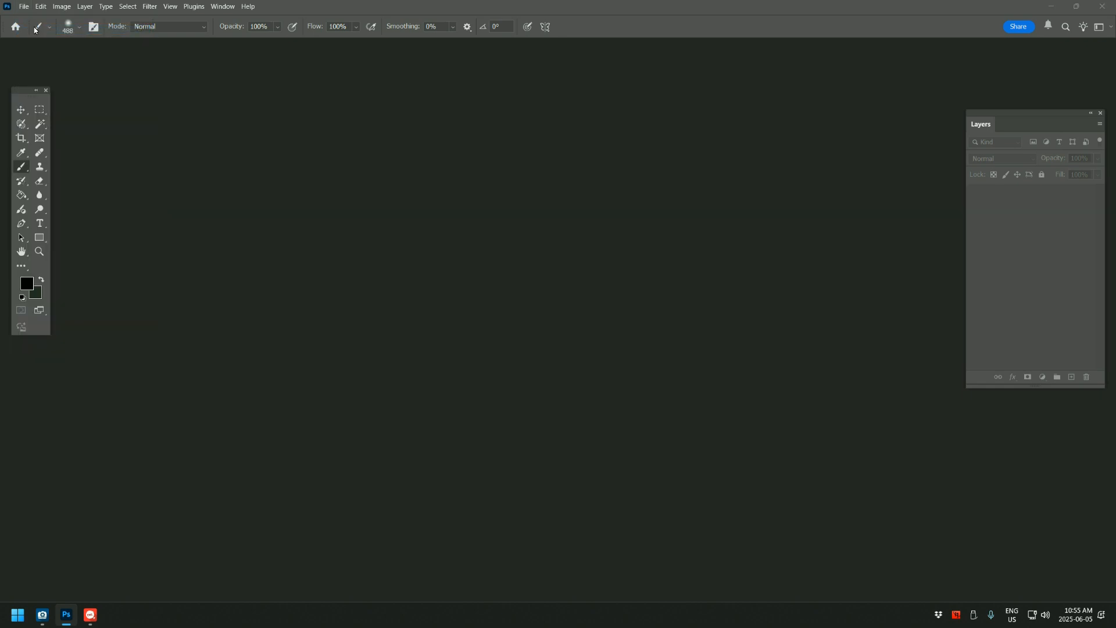
scroll(300, 142, down, 3)
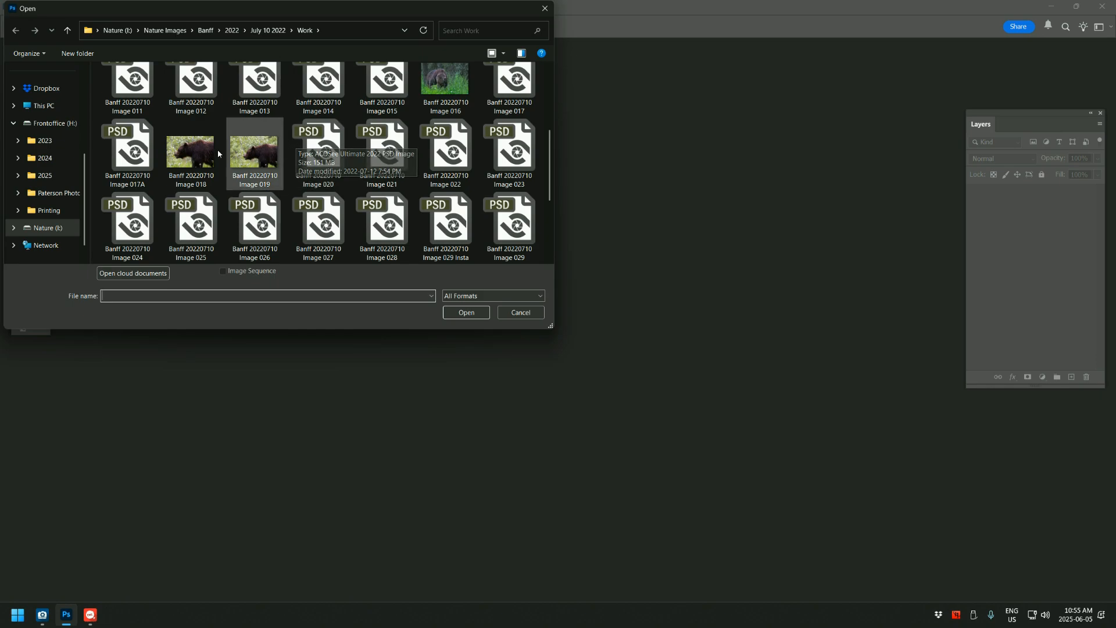
click(179, 154)
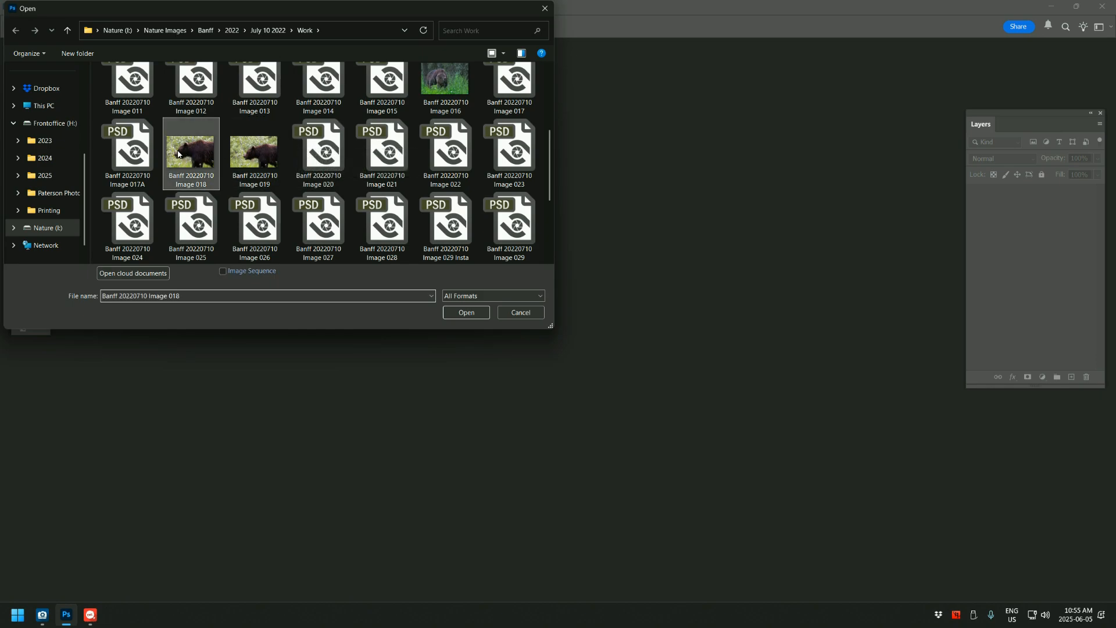
click(467, 313)
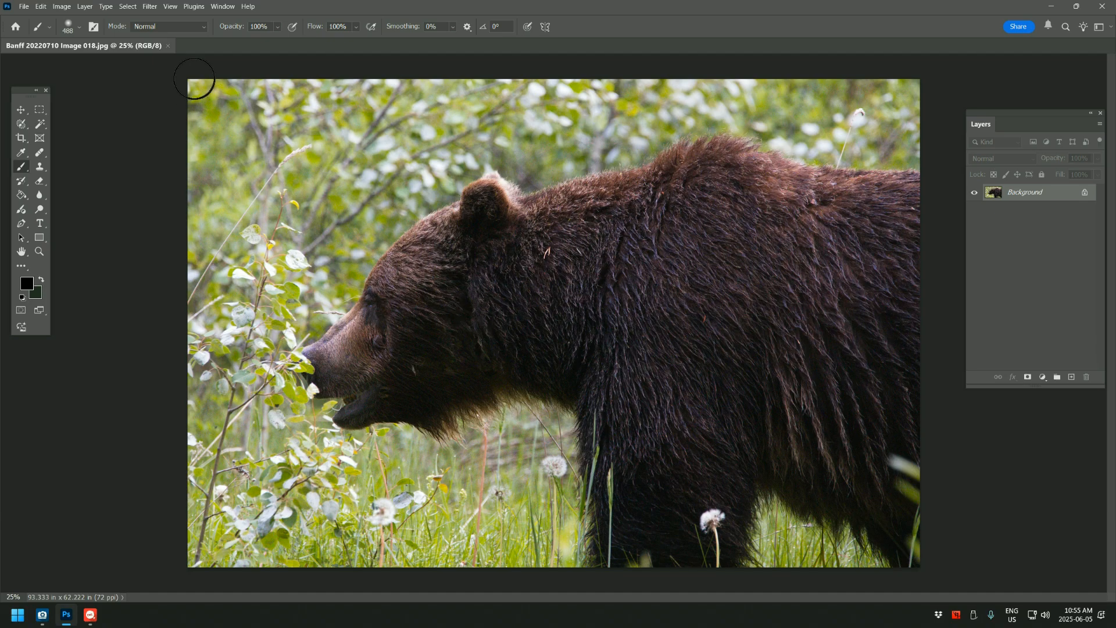
- Close the bear photo and switch to ACDSee Photo Studio
click(169, 46)
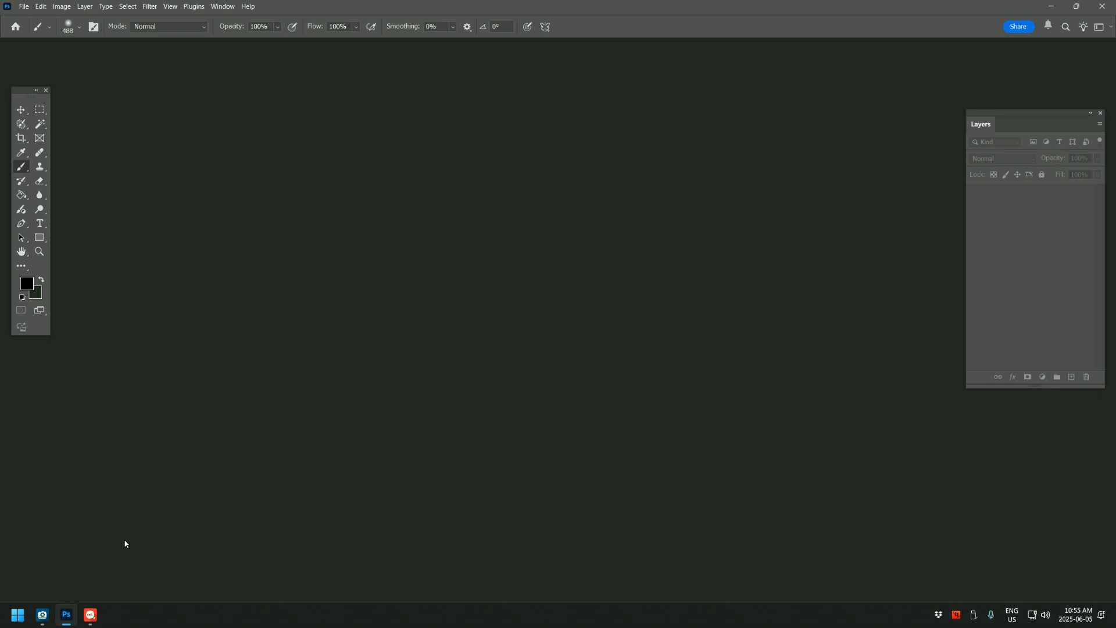
click(42, 615)
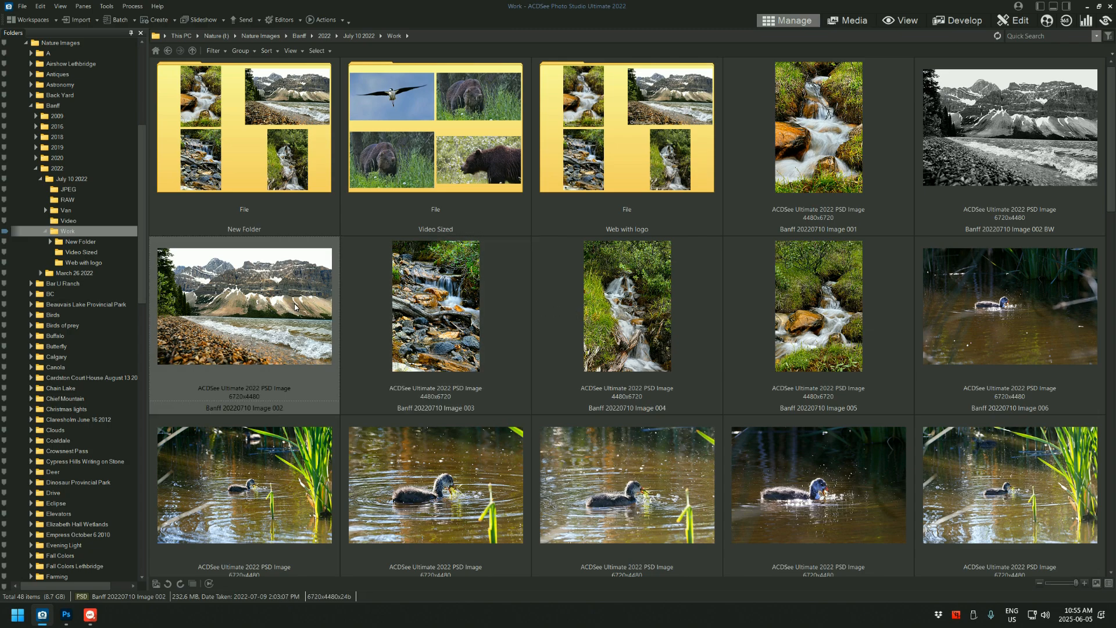
key(ctrl+alt+x)
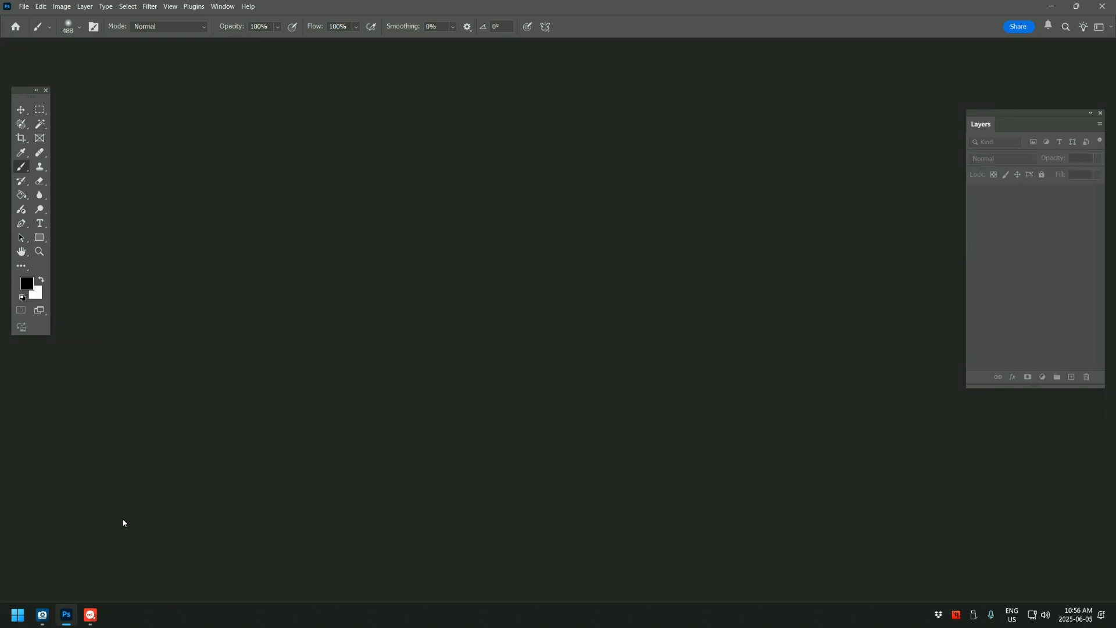
- Select Banff 20220710 Image 018 in ACDSee's Work folder and send it to Photoshop for editing
click(44, 615)
scroll(437, 306, down, 5)
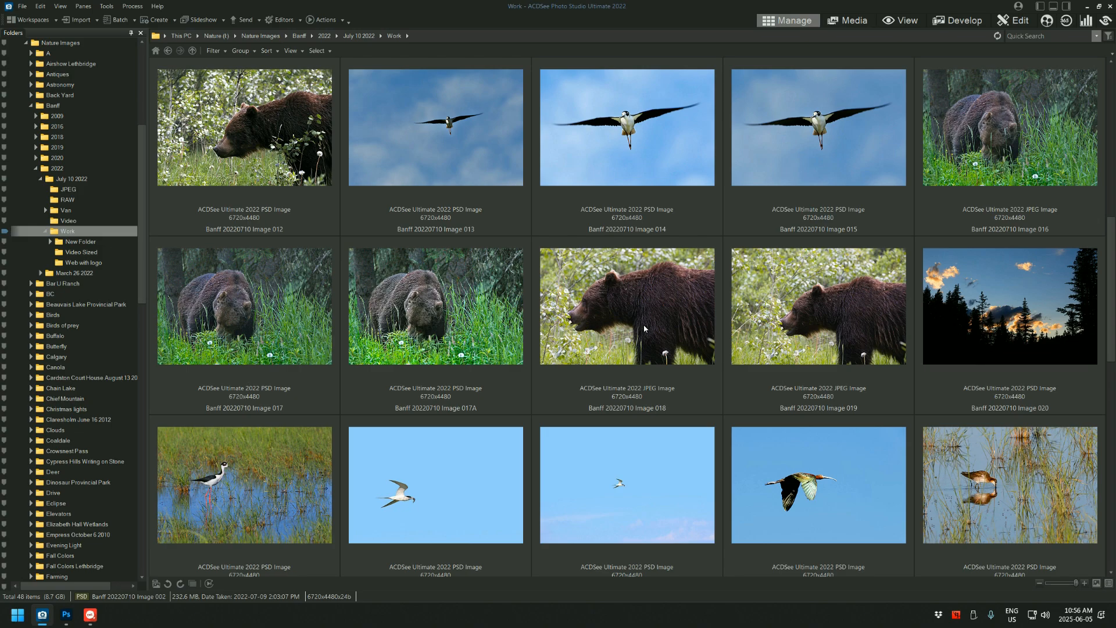
click(644, 327)
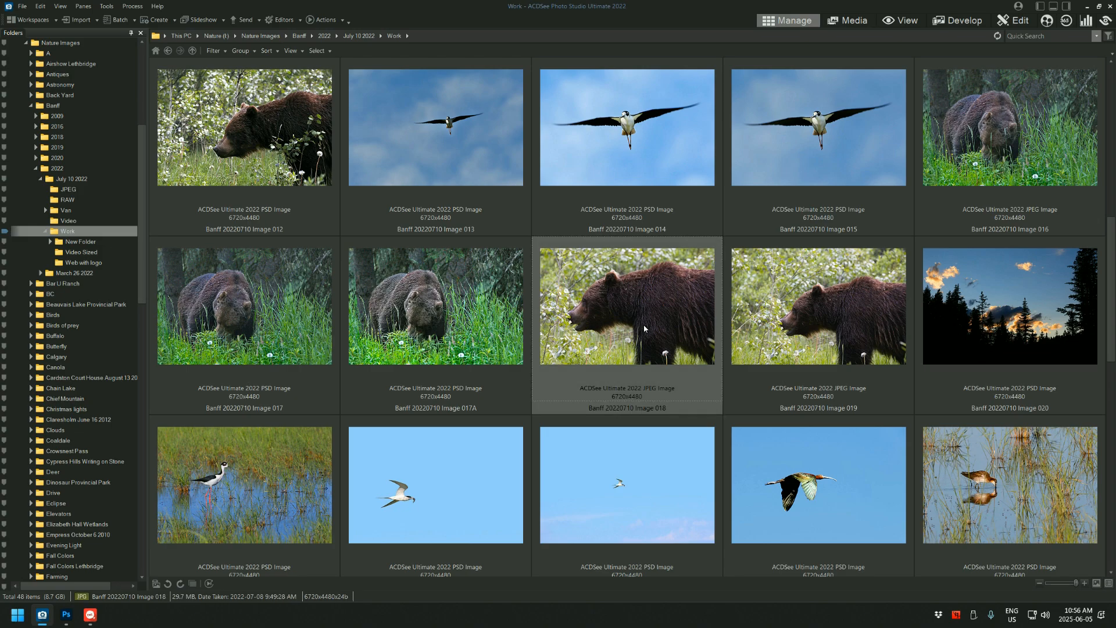
key(ctrl+alt+e)
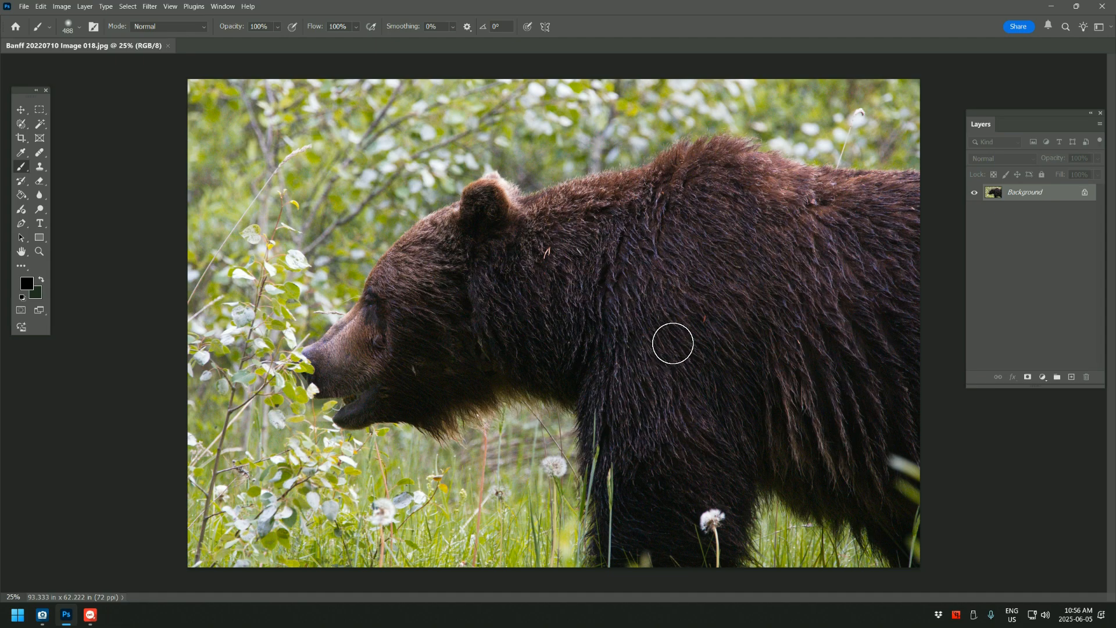
click(23, 7)
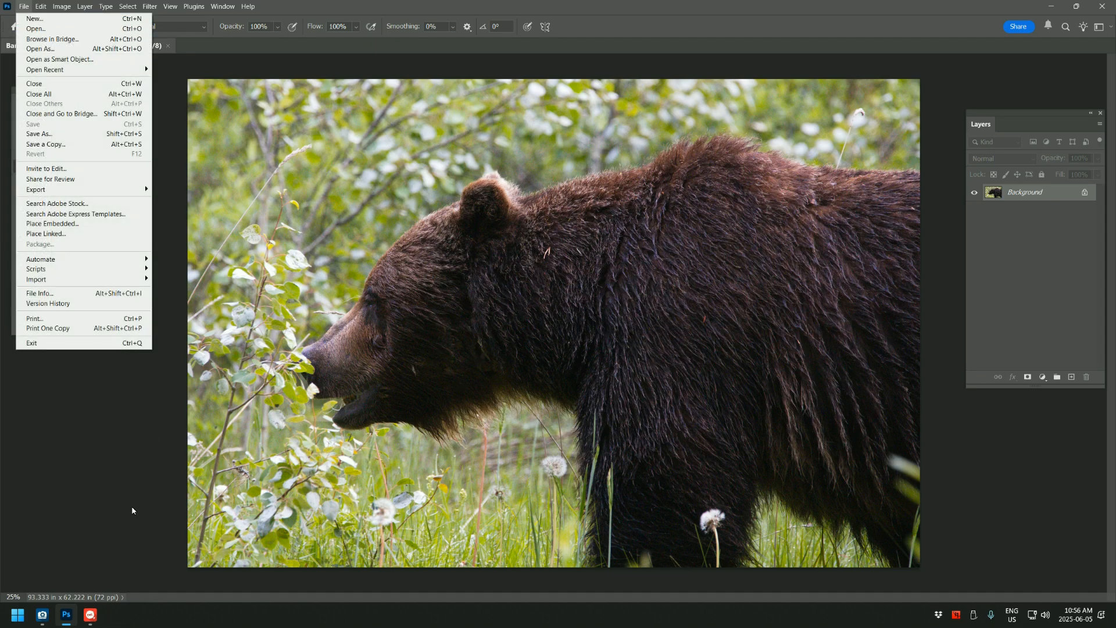
click(165, 379)
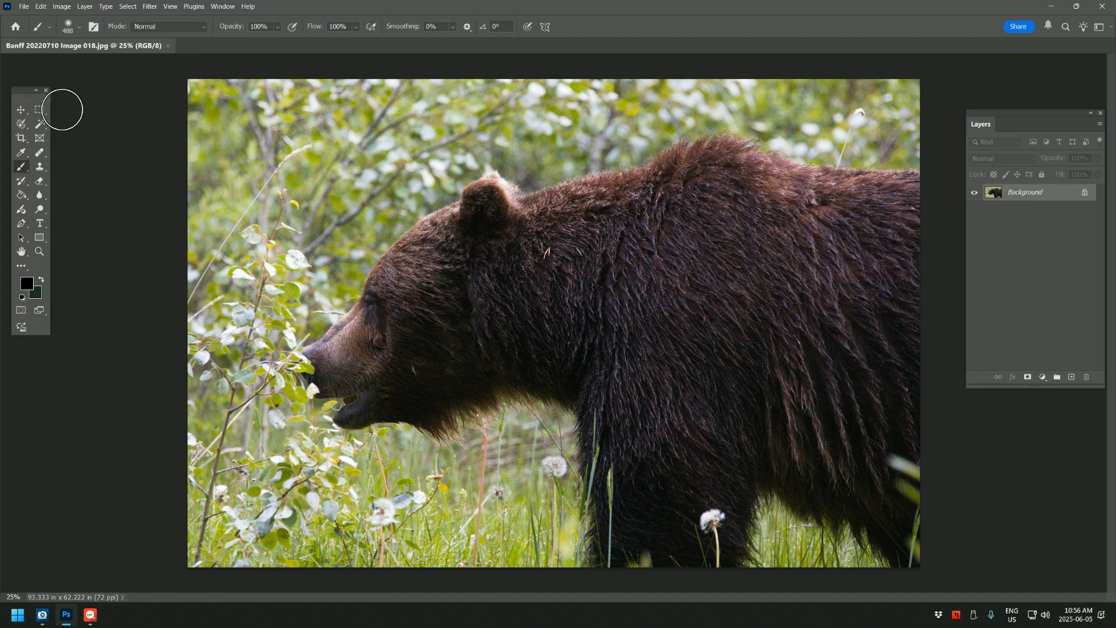
- Select a full-width horizontal band of the photo with the Rectangular Marquee tool and move the selection down over the bear's head and body
click(44, 110)
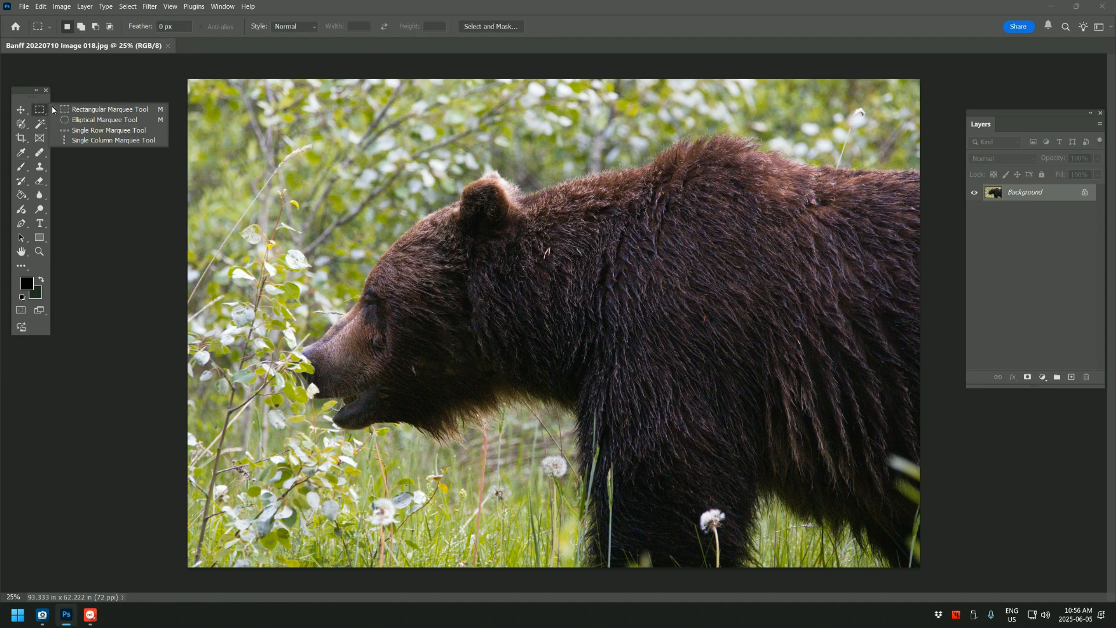
click(74, 109)
drag(154, 81, 1066, 294)
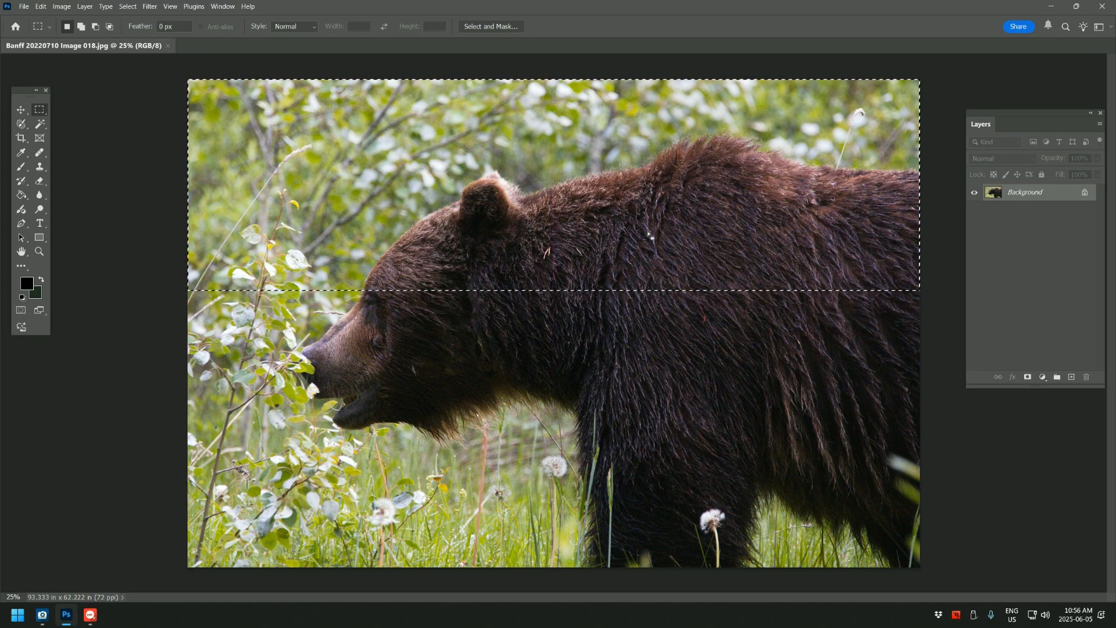
drag(650, 231, 660, 340)
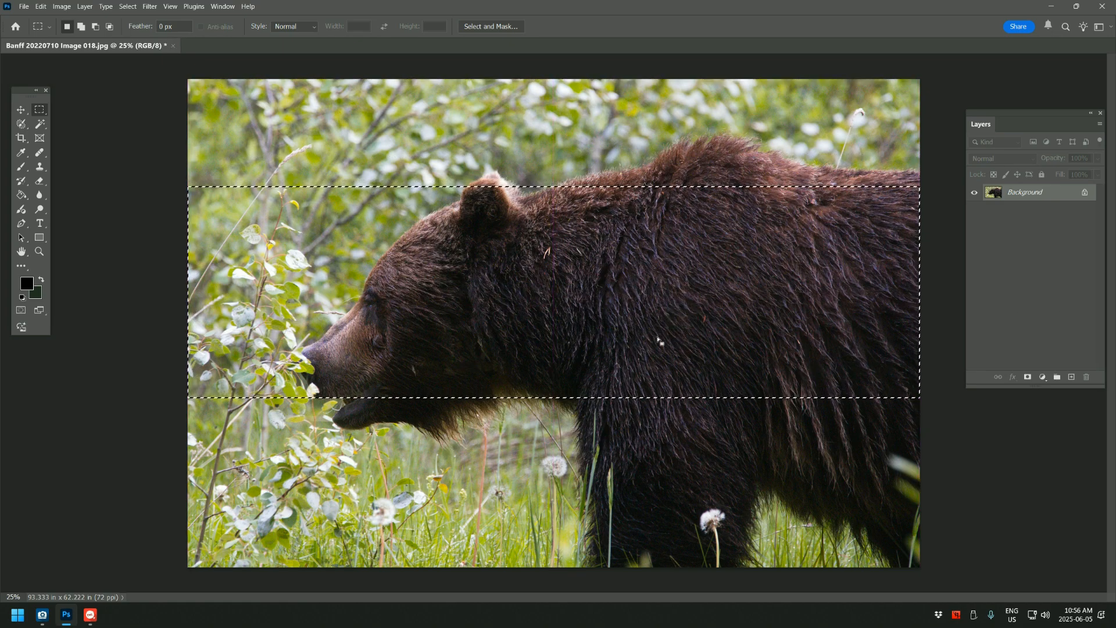
- Try cropping the photo to the selected band, and clear the selection
click(66, 9)
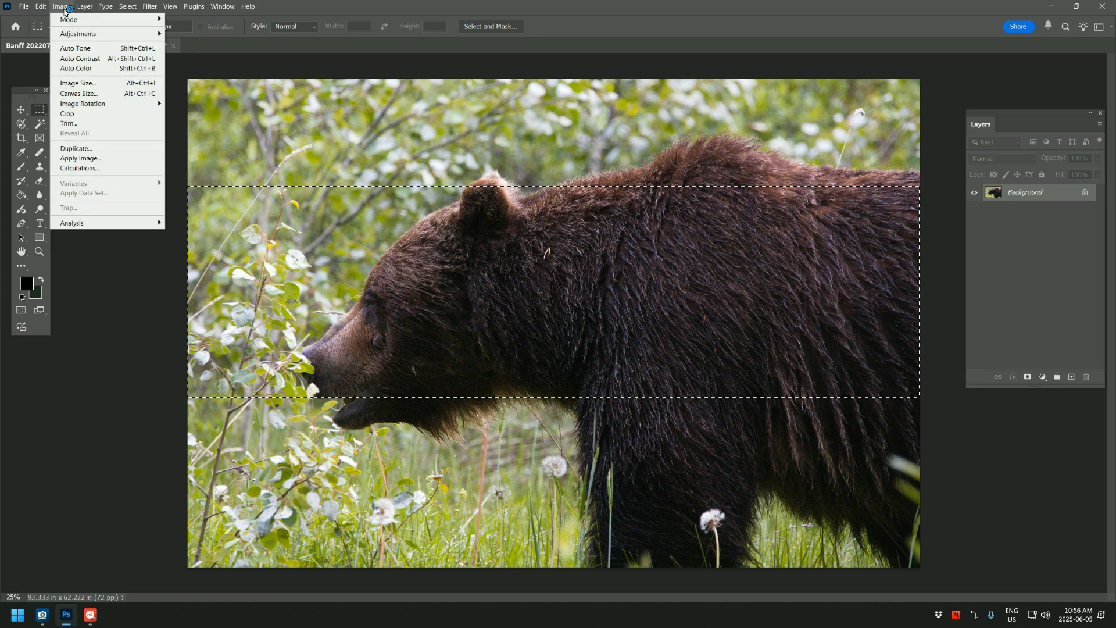
click(75, 116)
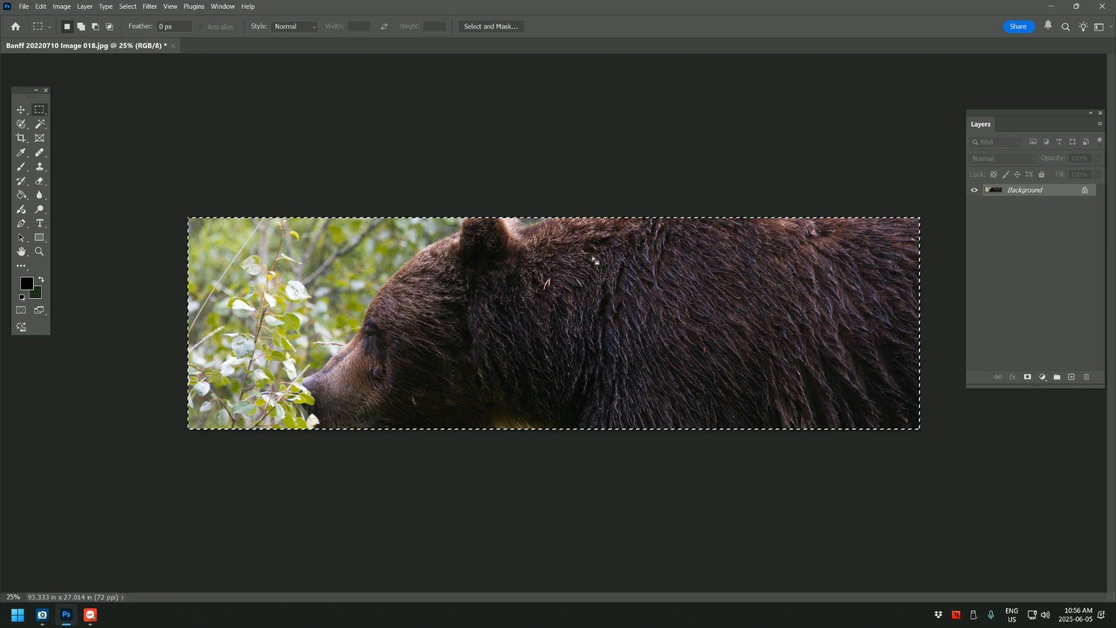
key(ctrl+z)
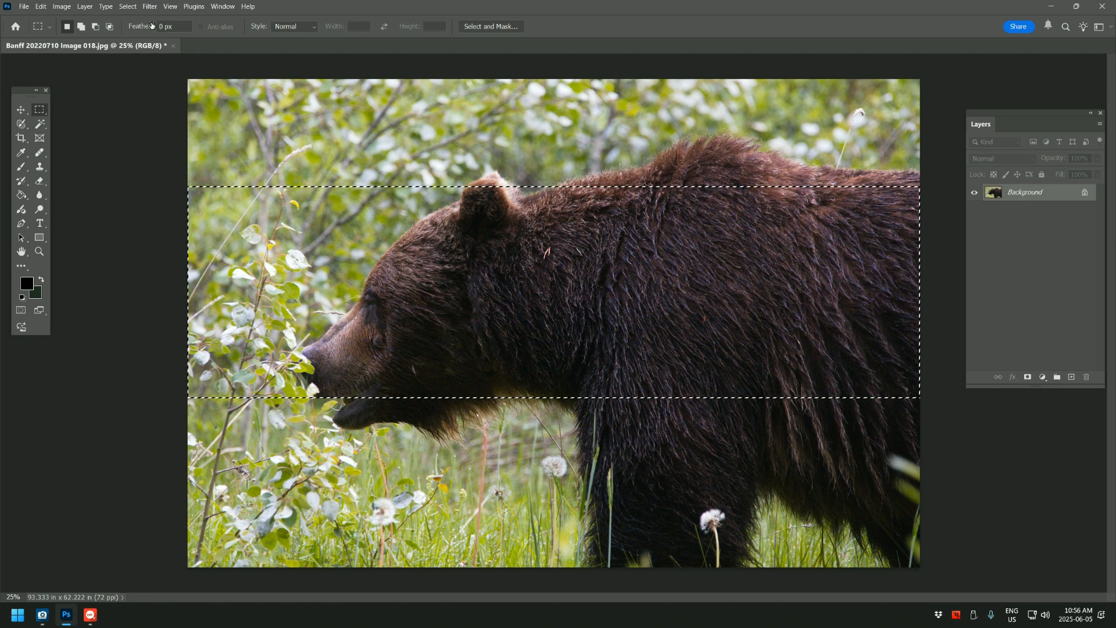
click(123, 6)
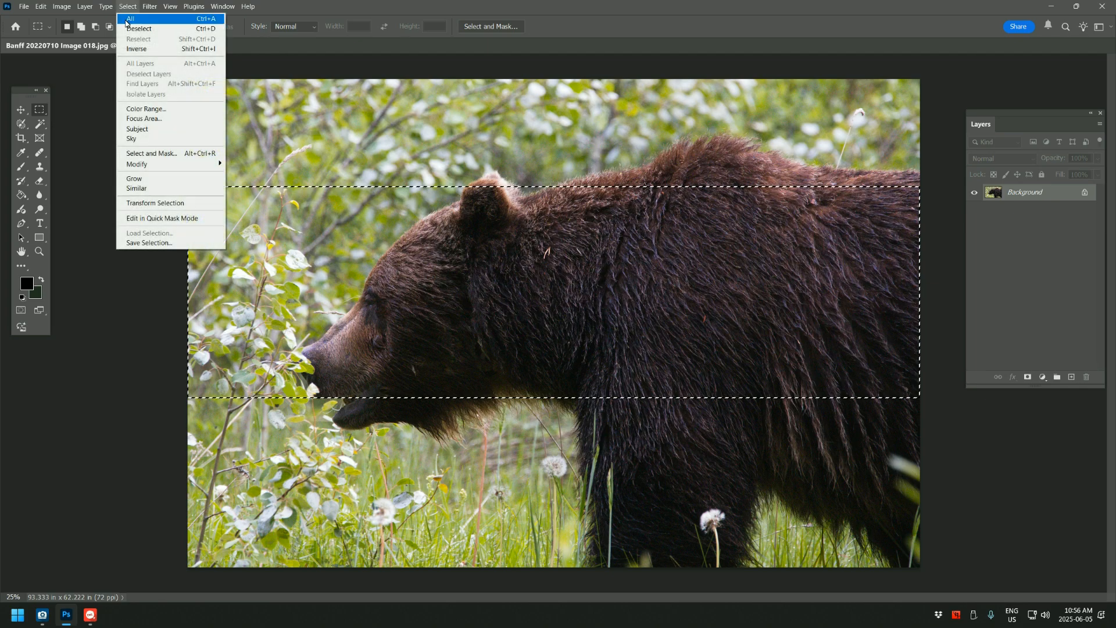
click(139, 28)
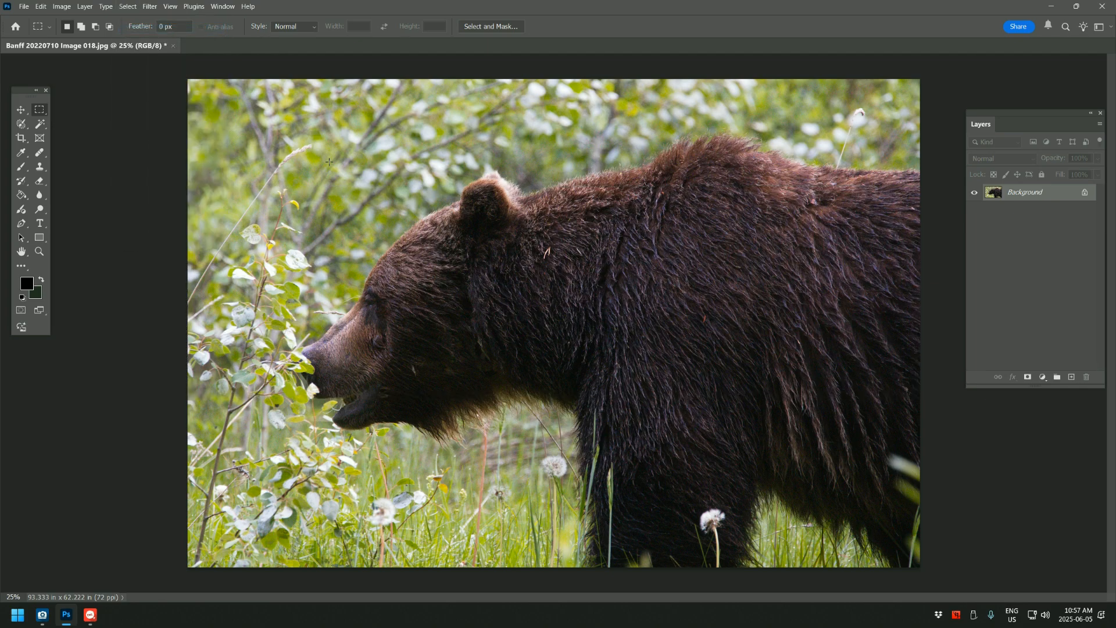
- Activate the Crop tool with the W x H x Resolution preset
click(29, 145)
right_click(29, 144)
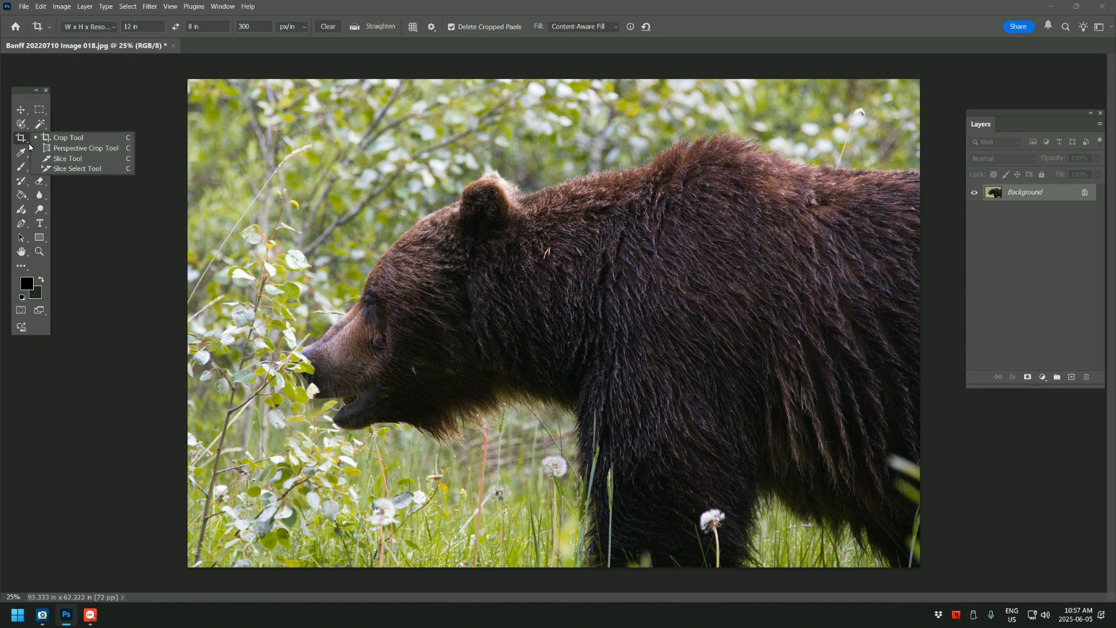
click(63, 140)
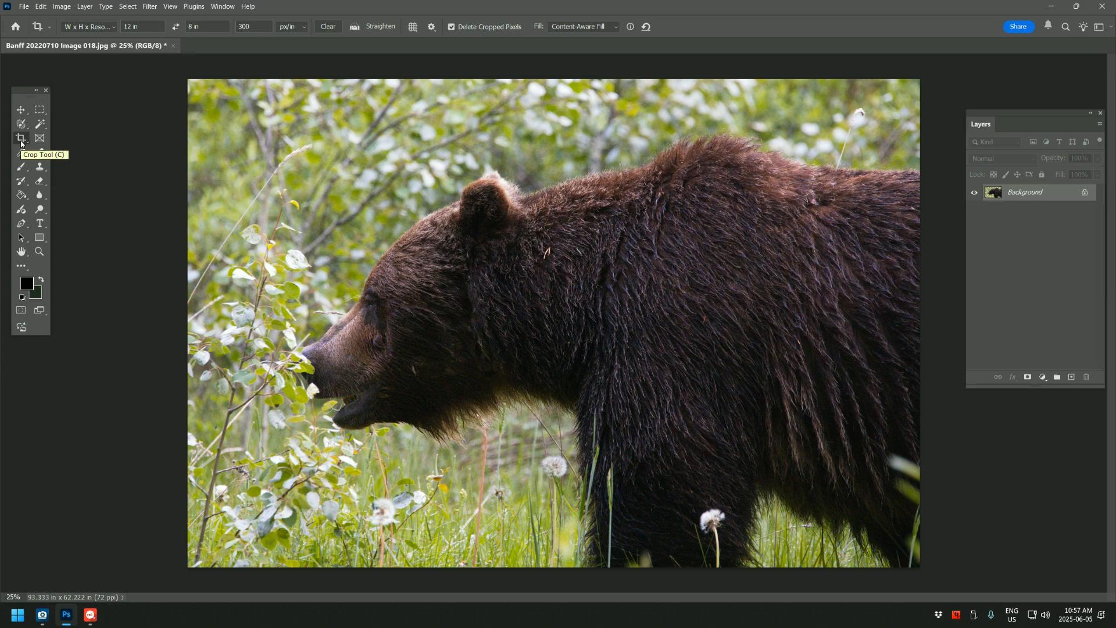
click(113, 28)
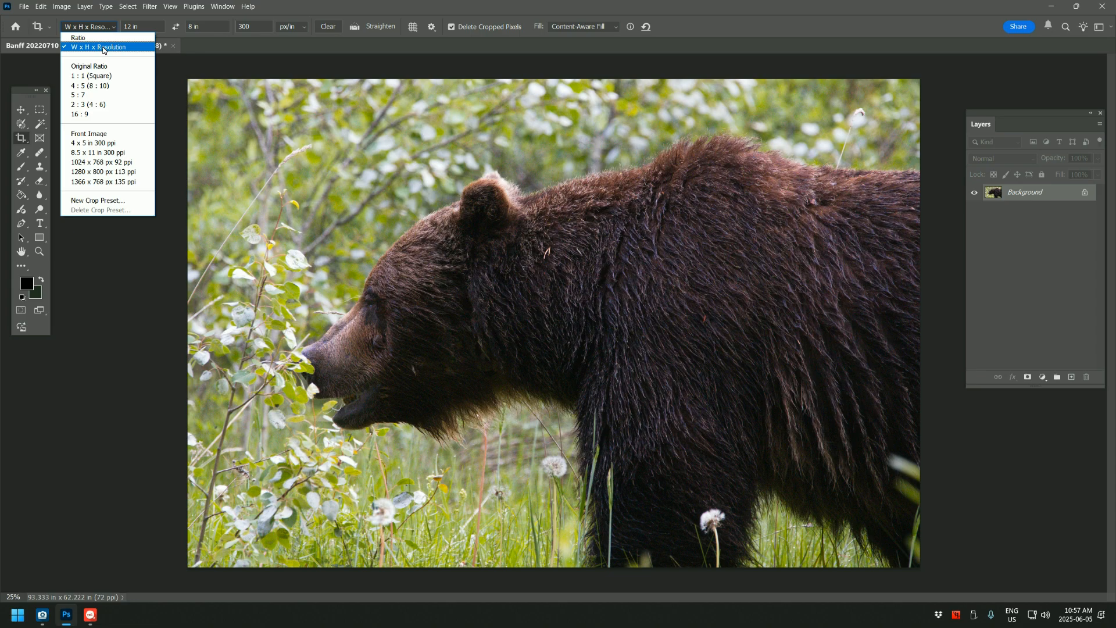
click(104, 50)
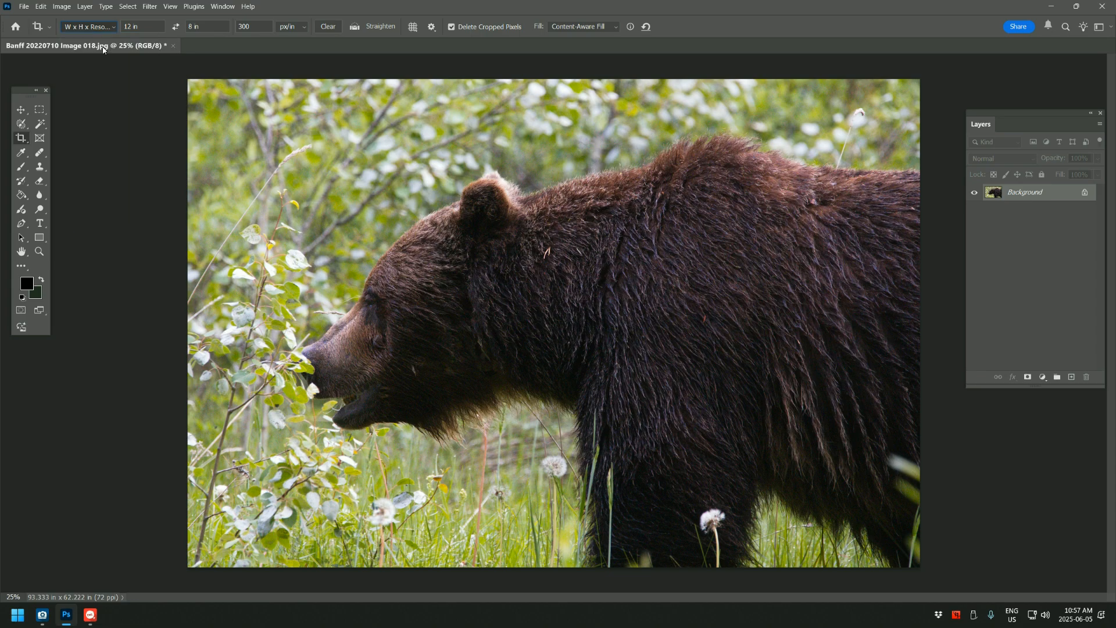
- Set the crop size to 10 in by 8 in at 300 px/in and place a full-height crop frame on the photo
click(130, 27)
key(Tab)
click(254, 26)
drag(257, 26, 231, 33)
drag(185, 76, 1034, 572)
mouse_move(607, 323)
mouse_down()
mouse_move(680, 296)
mouse_move(612, 319)
mouse_up()
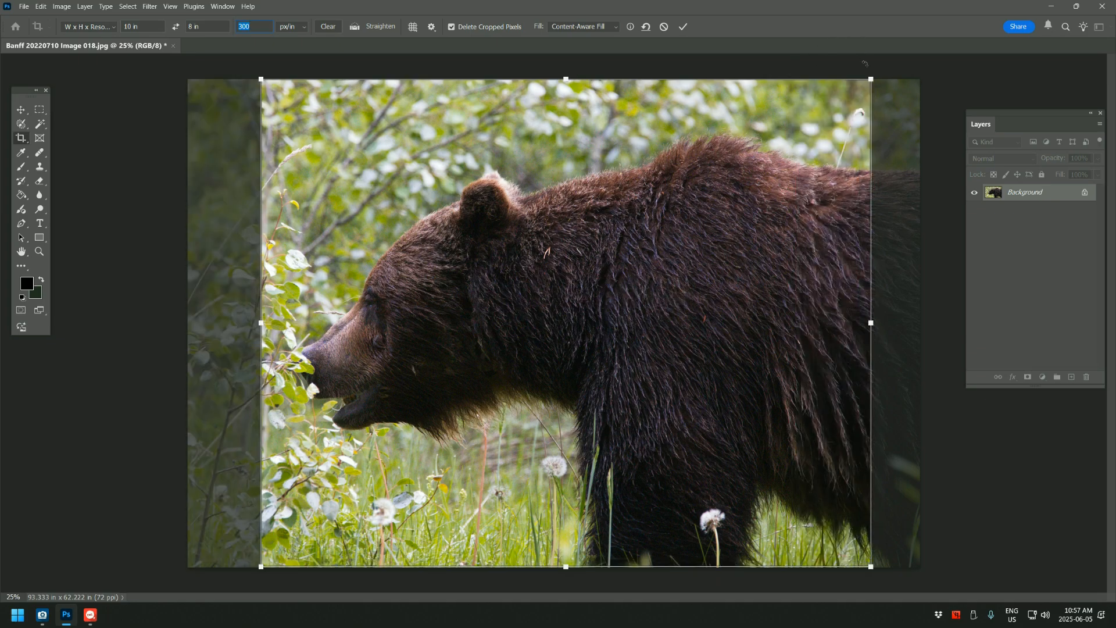
- Resize and reposition the crop frame to cover most of the bear, and try out the 10 x 8 in crop before undoing it
drag(870, 78, 548, 336)
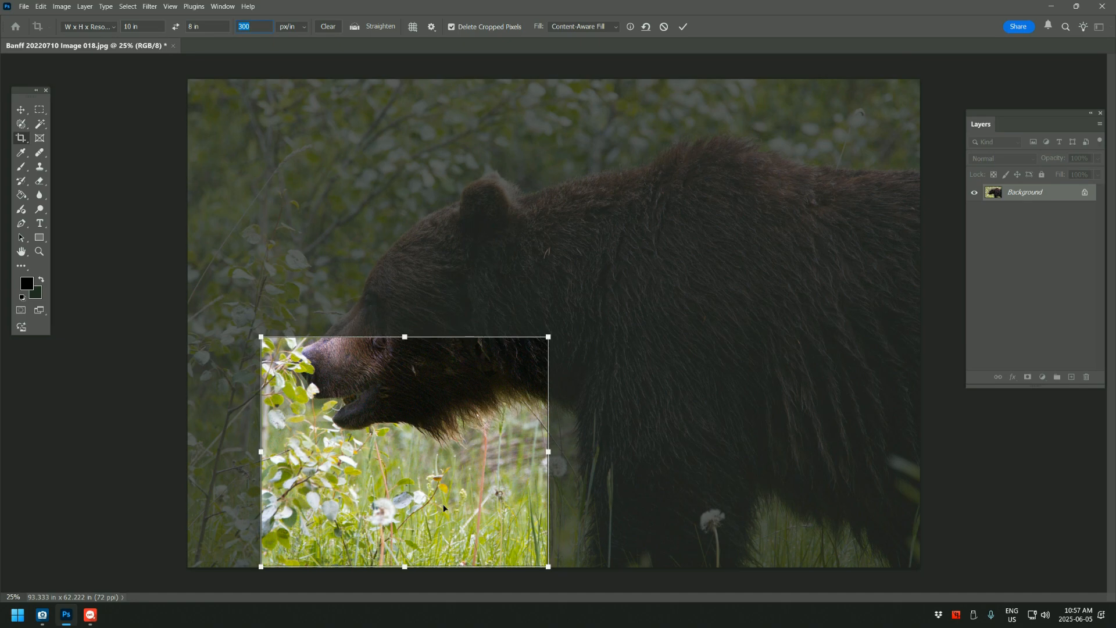
drag(443, 507, 444, 401)
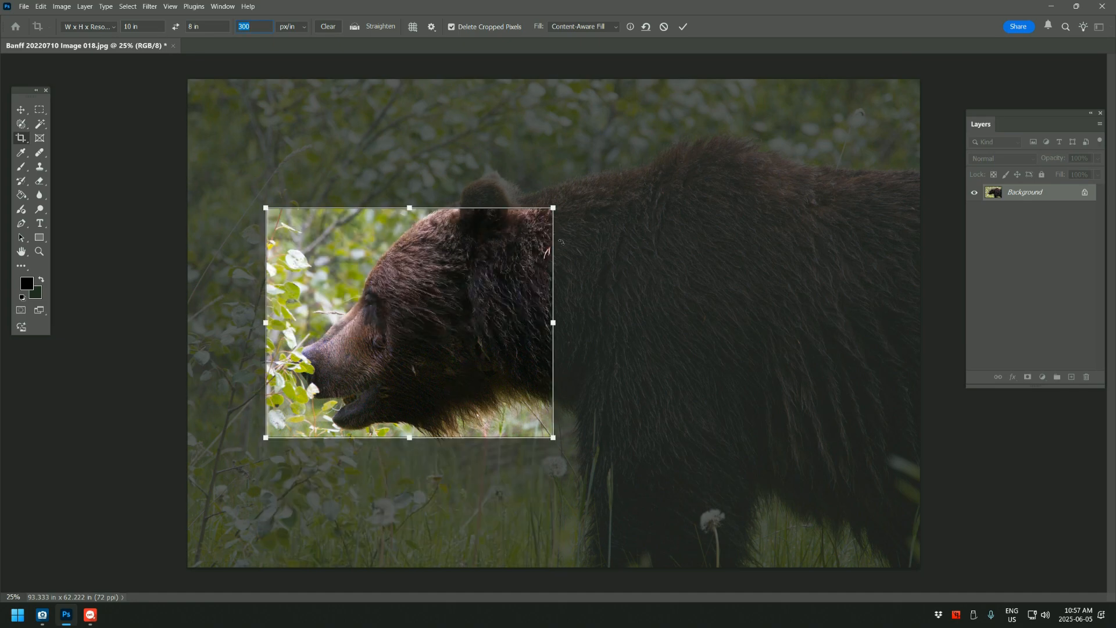
drag(553, 208, 676, 163)
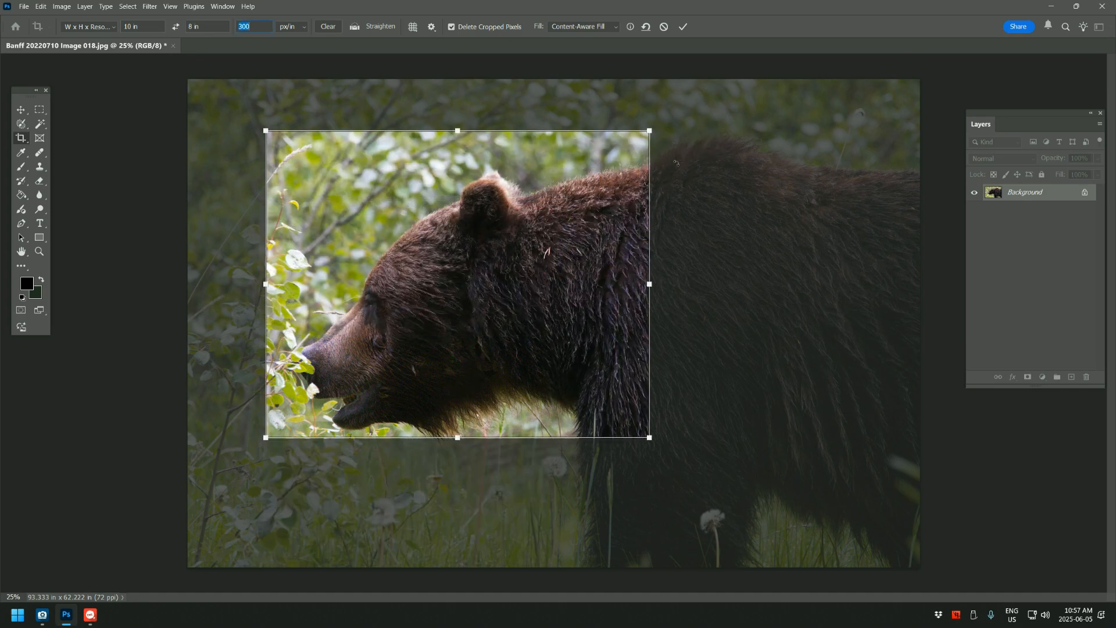
drag(649, 438, 796, 527)
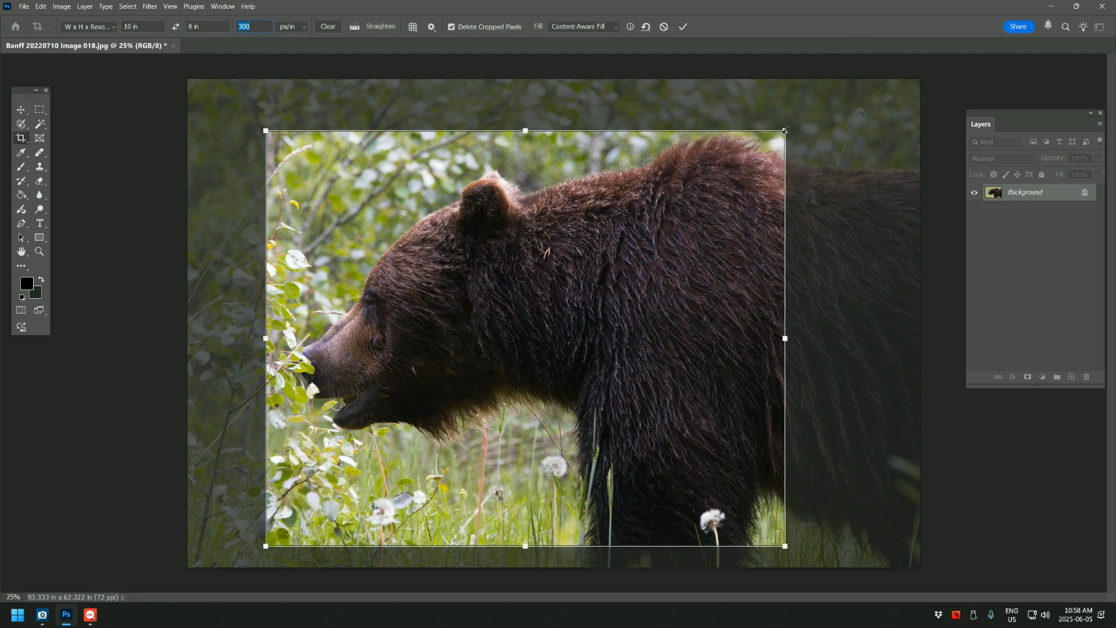
drag(784, 132, 856, 90)
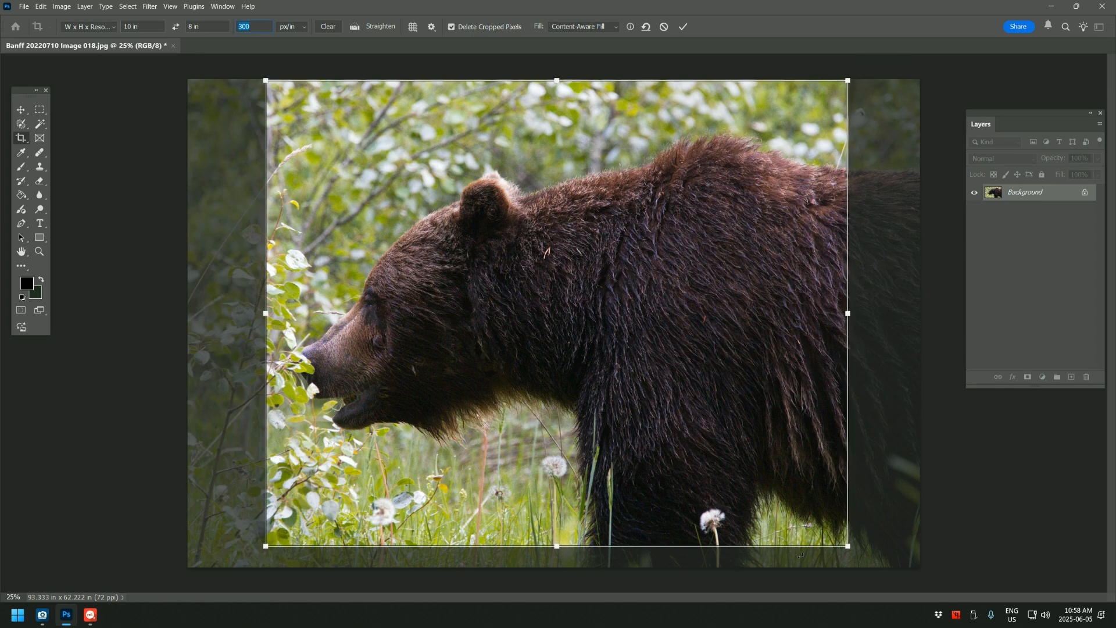
drag(847, 544, 870, 563)
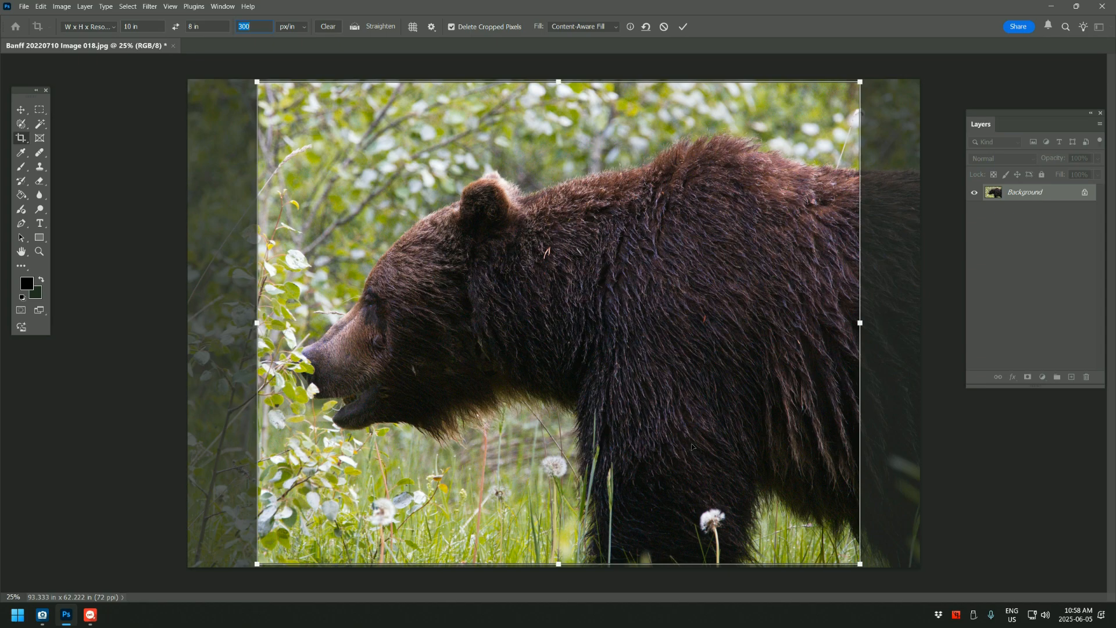
click(683, 28)
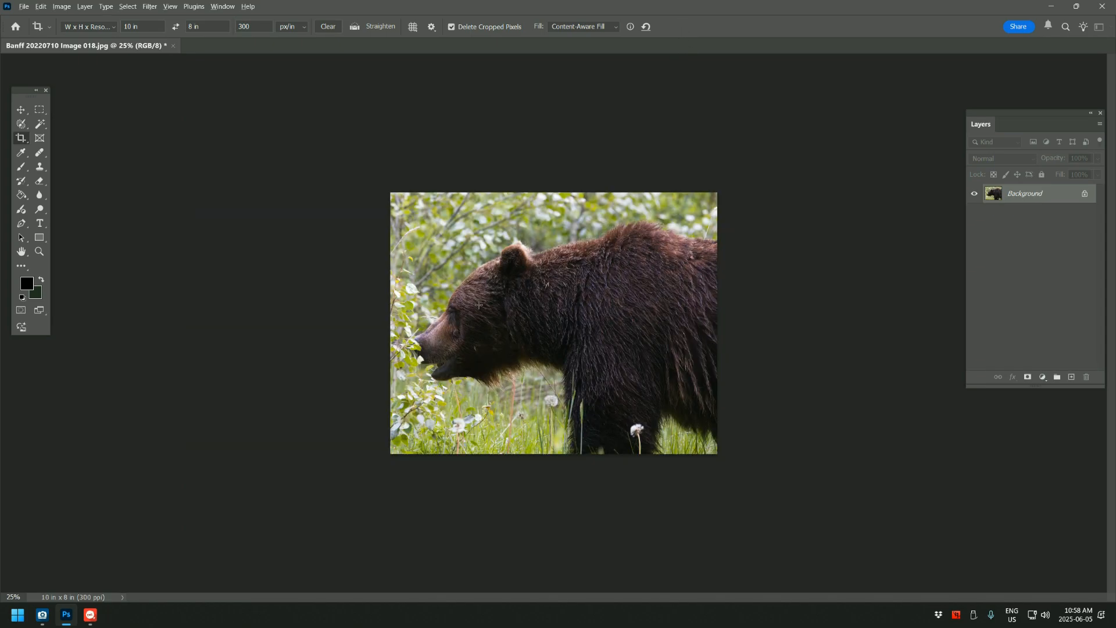
key(ctrl+z)
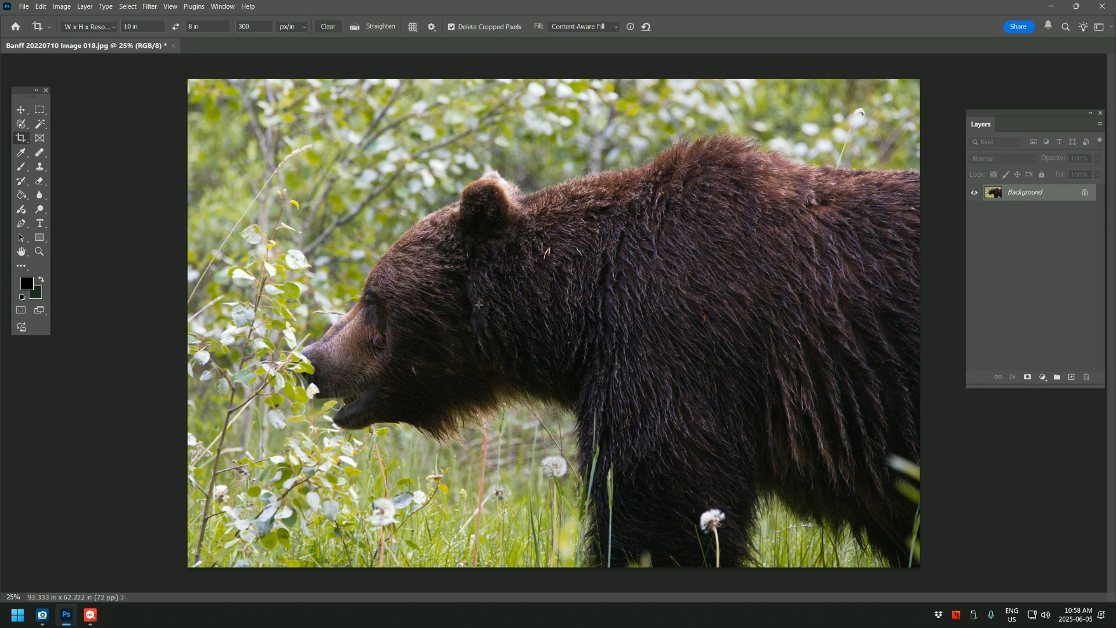
- Set the crop width to 12 in, keeping 8 in height and 300 px/in, and show the crop frame on the photo
click(149, 29)
text(12)
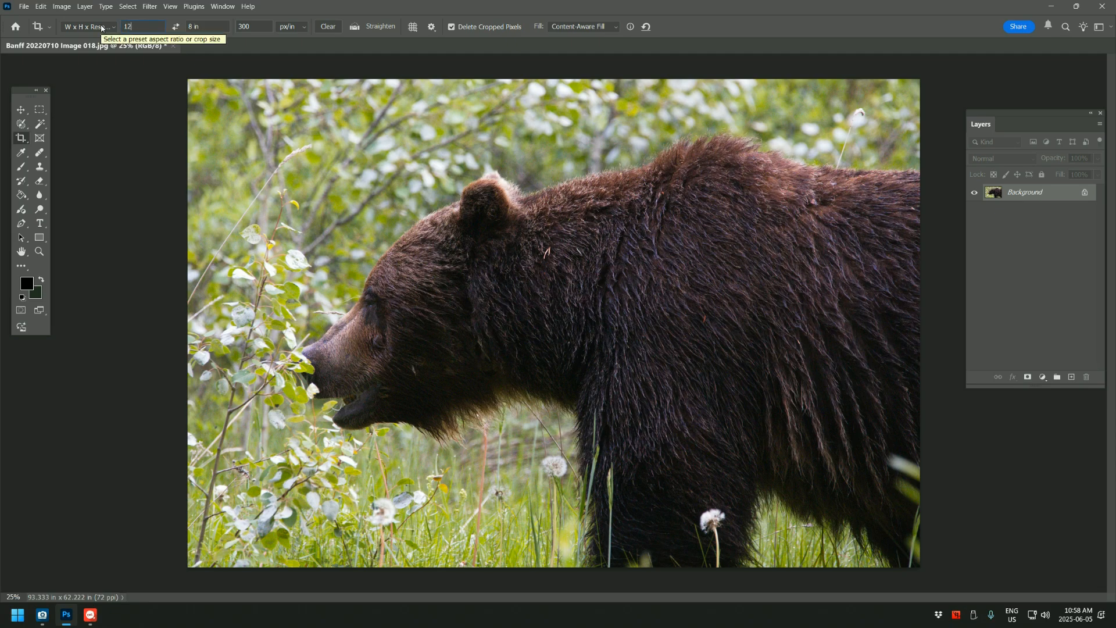
key(Tab)
key(Tab)
click(221, 66)
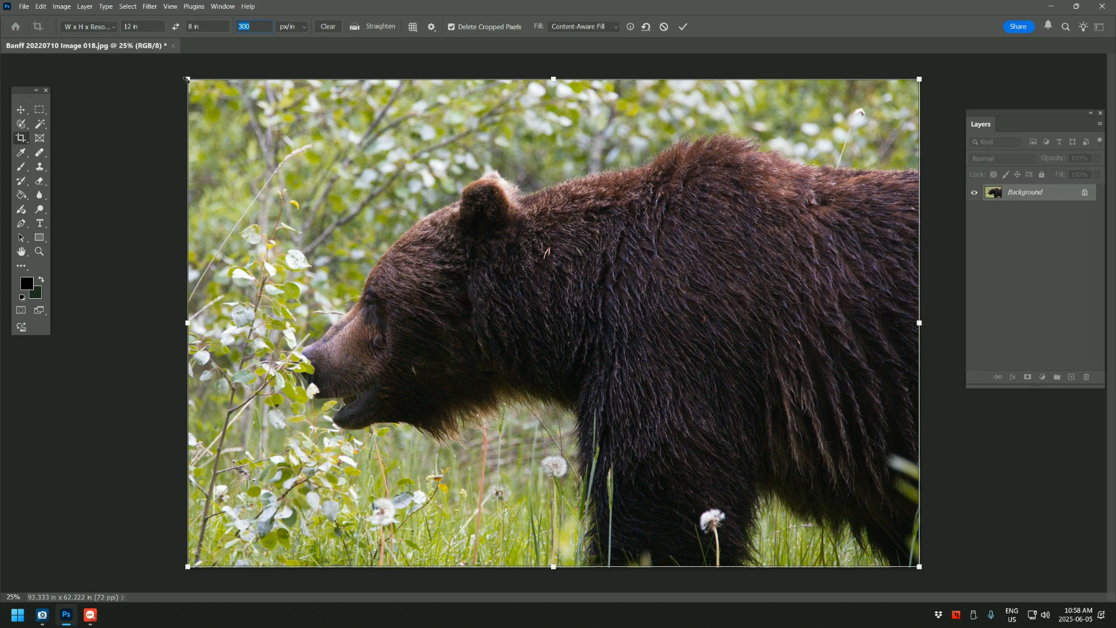
- Try a tighter 12 x 8 in crop by shrinking and repositioning the frame around the bear, and undo it
drag(188, 79, 271, 134)
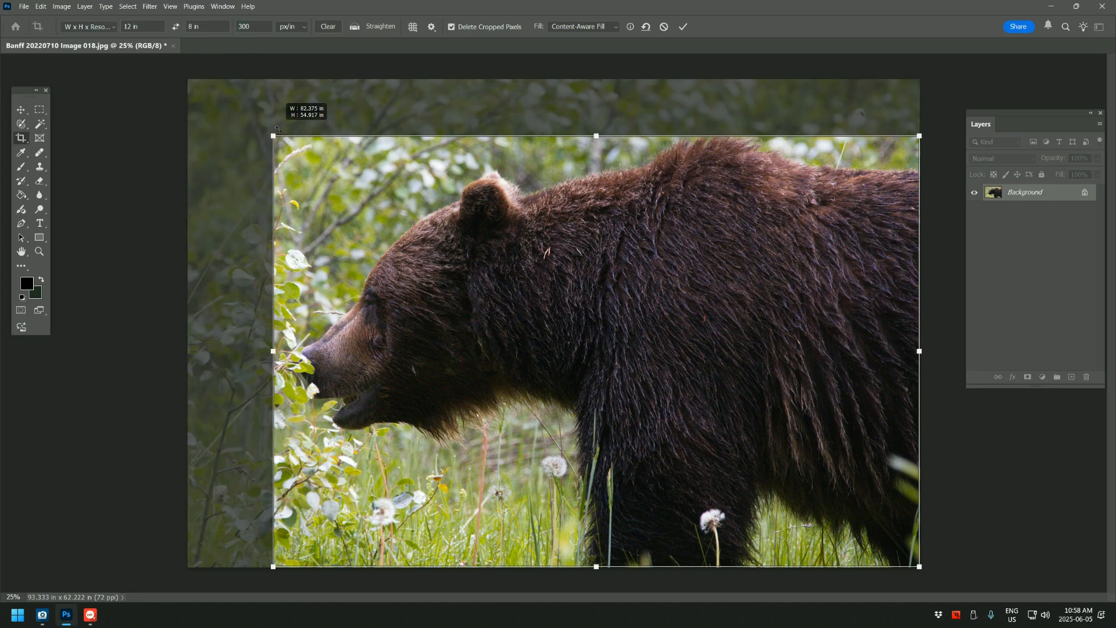
drag(558, 369, 531, 338)
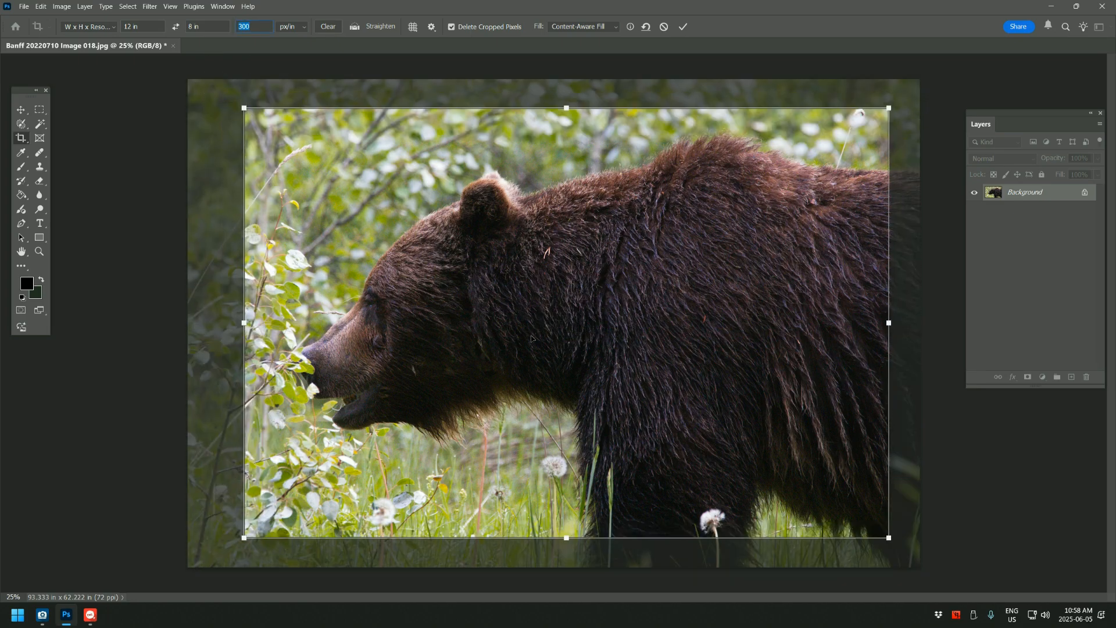
drag(888, 108, 855, 130)
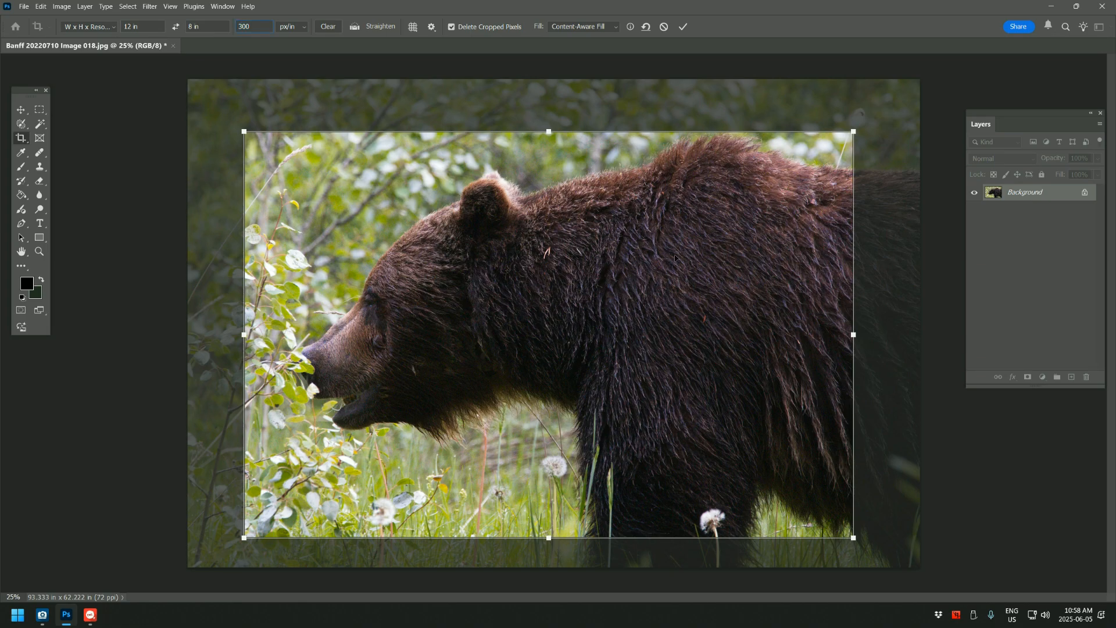
drag(673, 256, 684, 246)
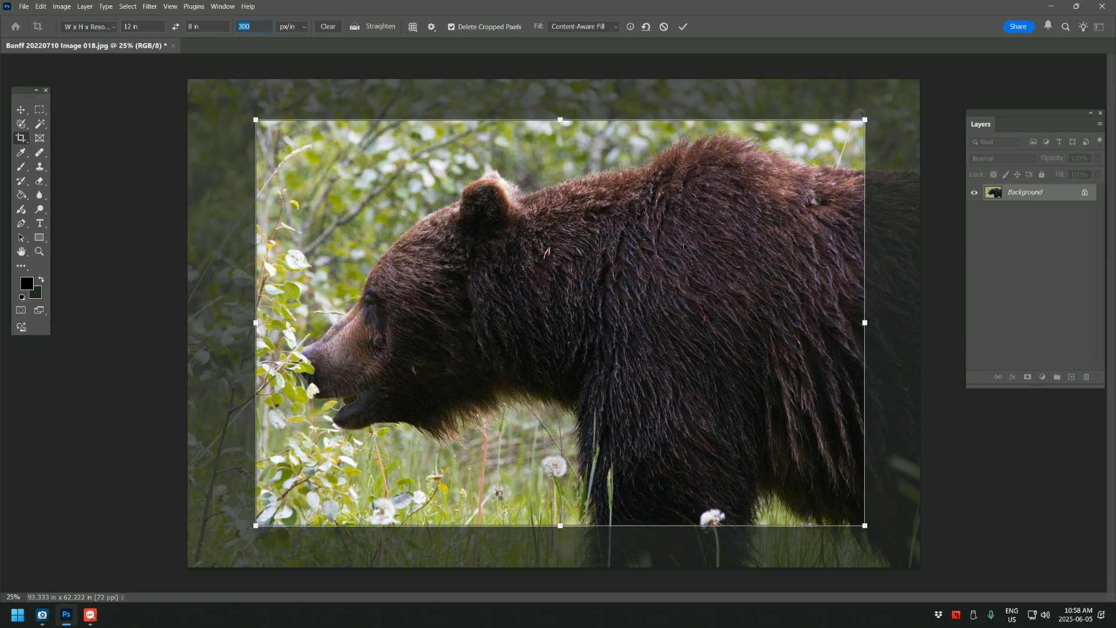
click(683, 27)
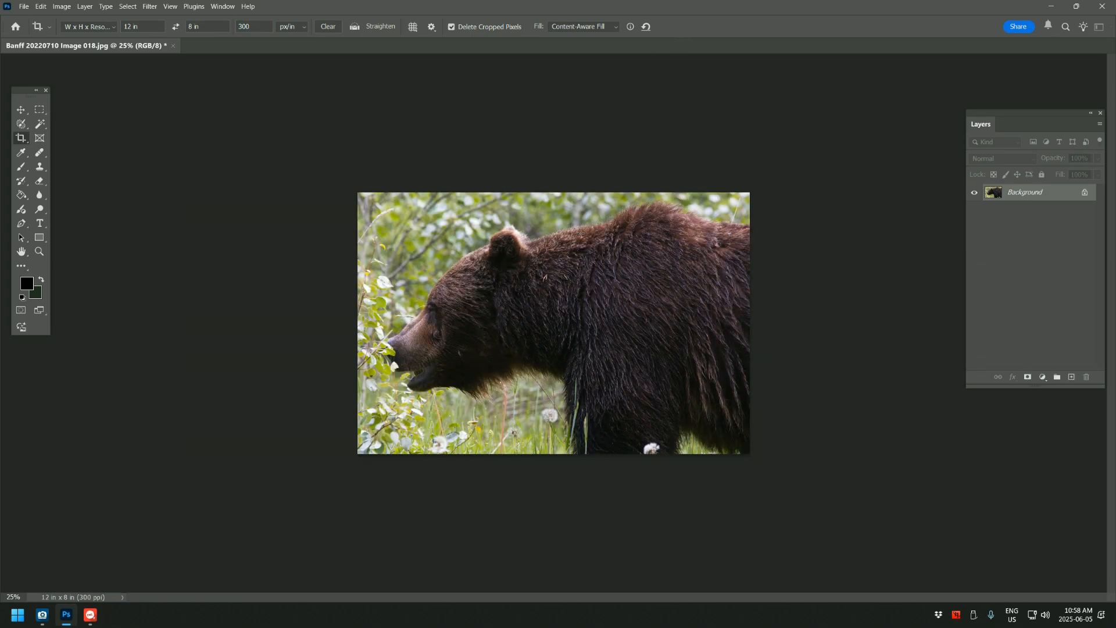
key(ctrl+z)
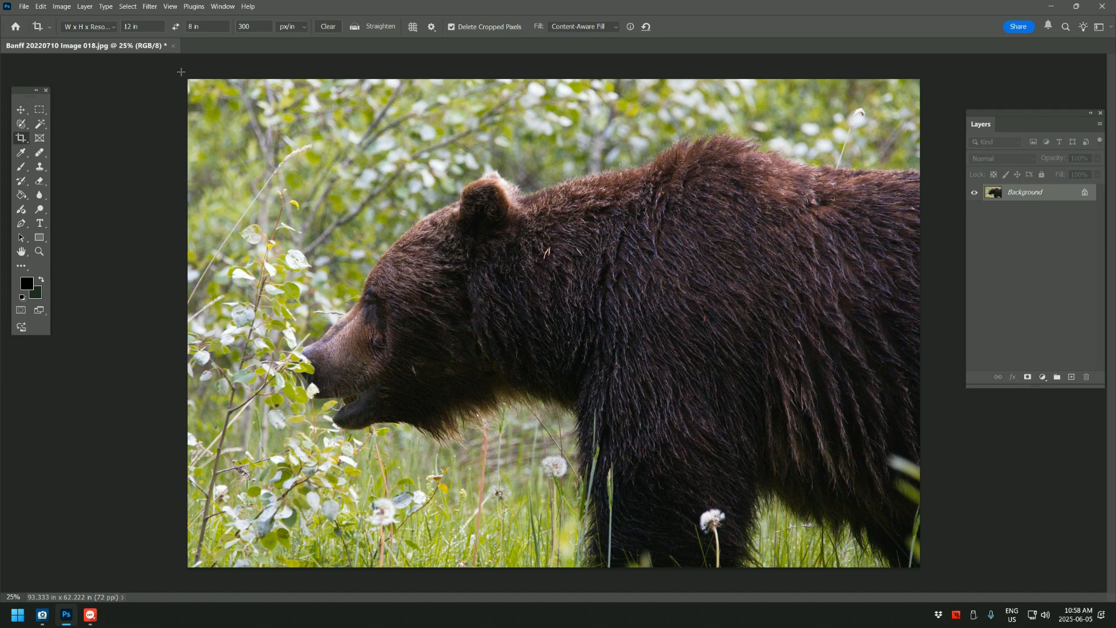
- Crop the bear photo to 12 x 8 in using the entire image area
click(619, 295)
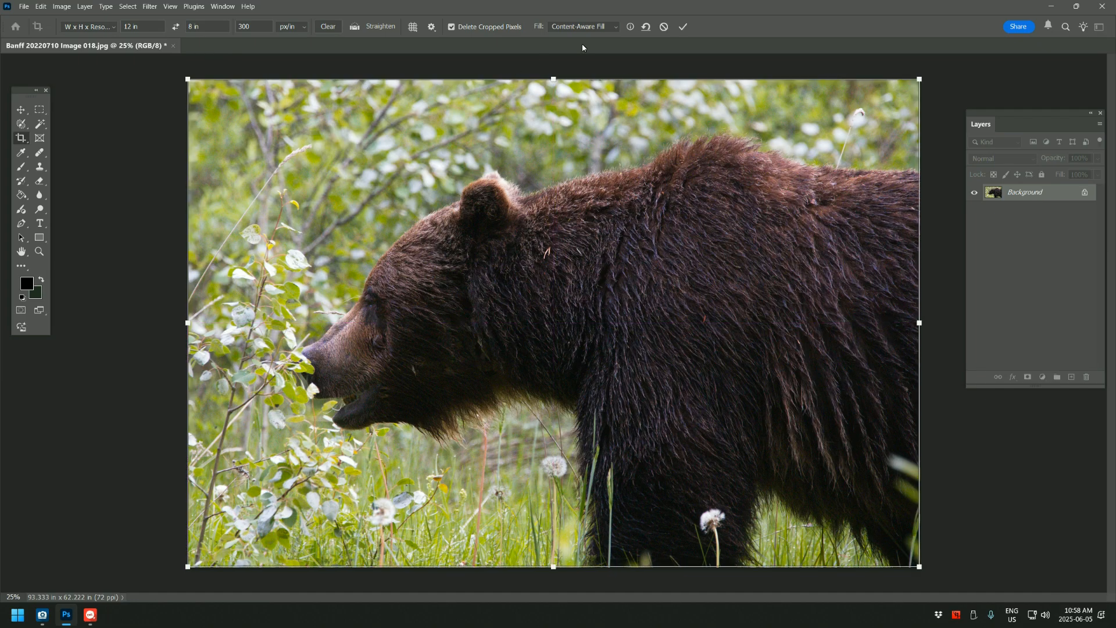
click(683, 27)
- Save the cropped photo in the Work folder as JPEG Banff 20220710 Image 018 8X12 with Maximum quality 12 and Baseline ("Standard") format
click(26, 6)
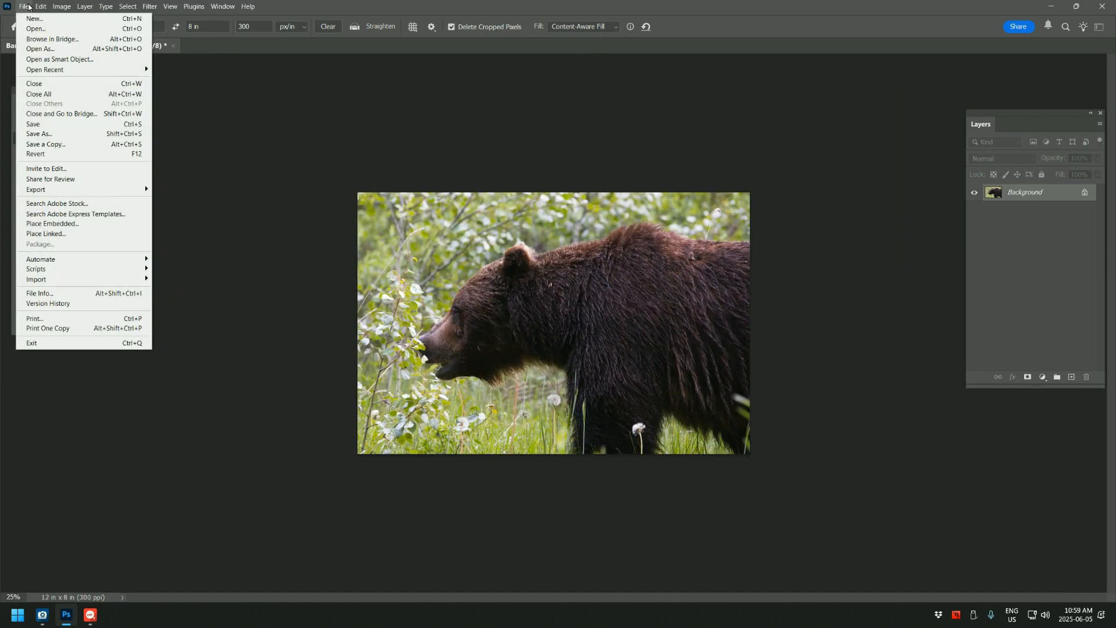
click(44, 134)
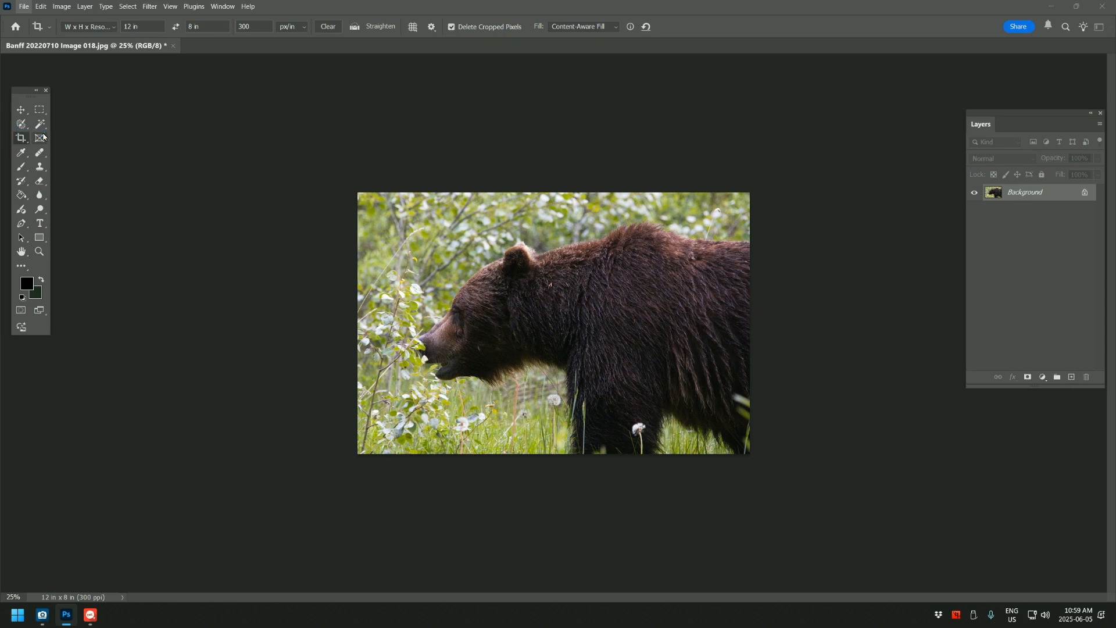
click(168, 236)
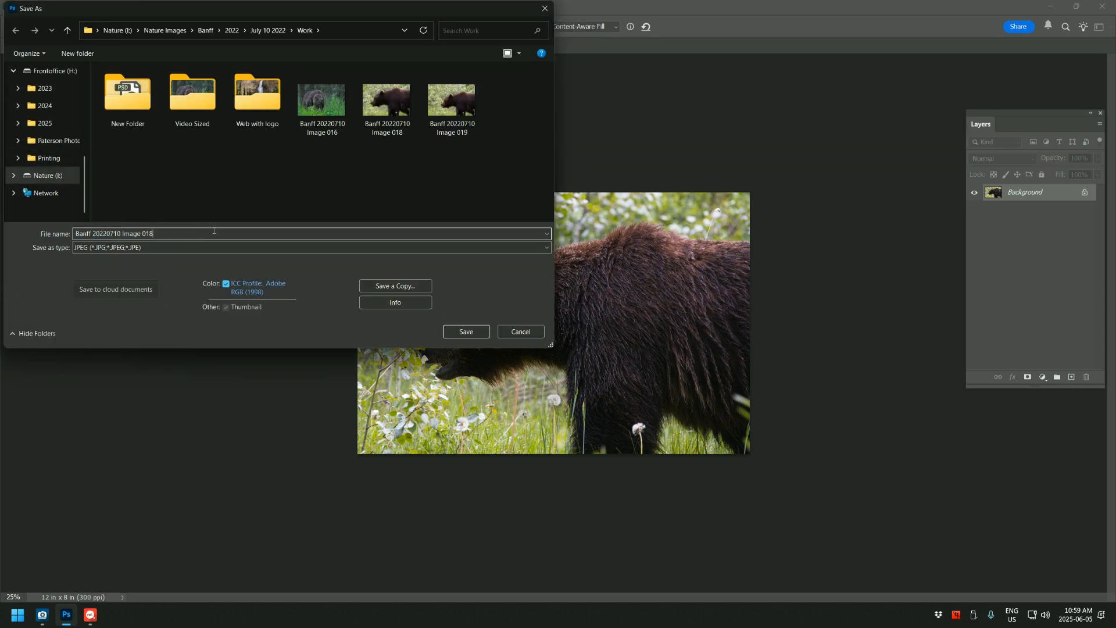
text(8X12)
click(465, 330)
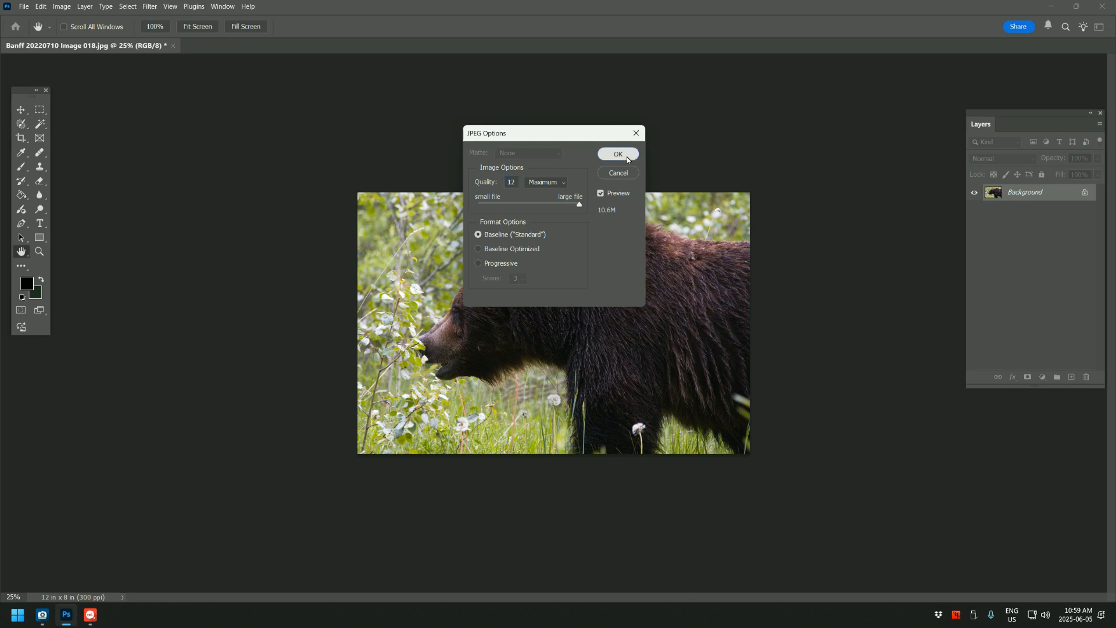
click(627, 158)
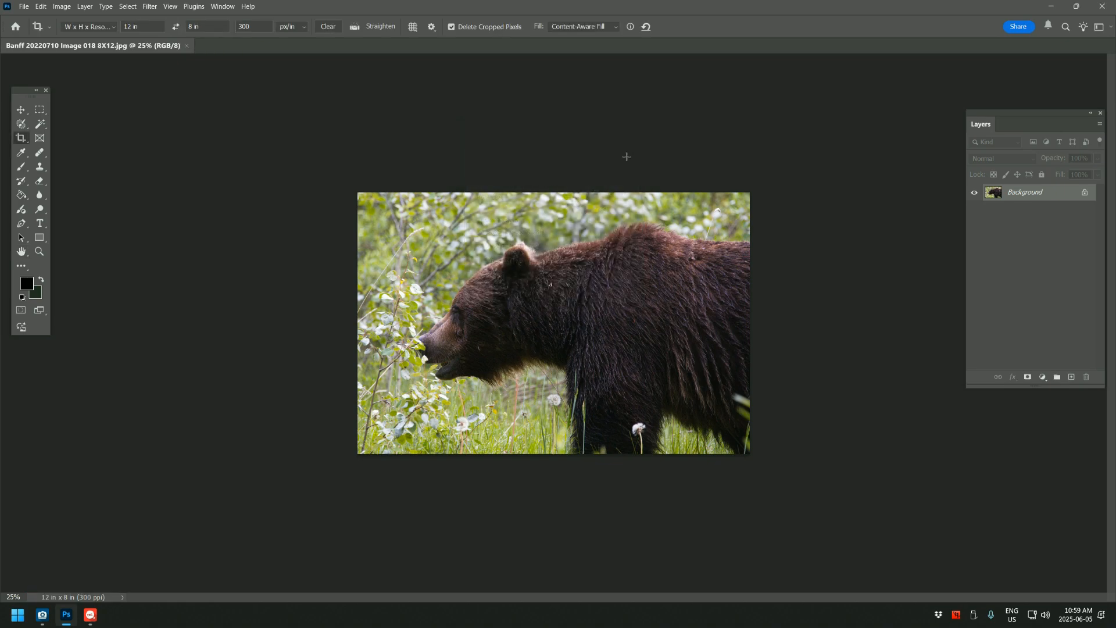
click(38, 251)
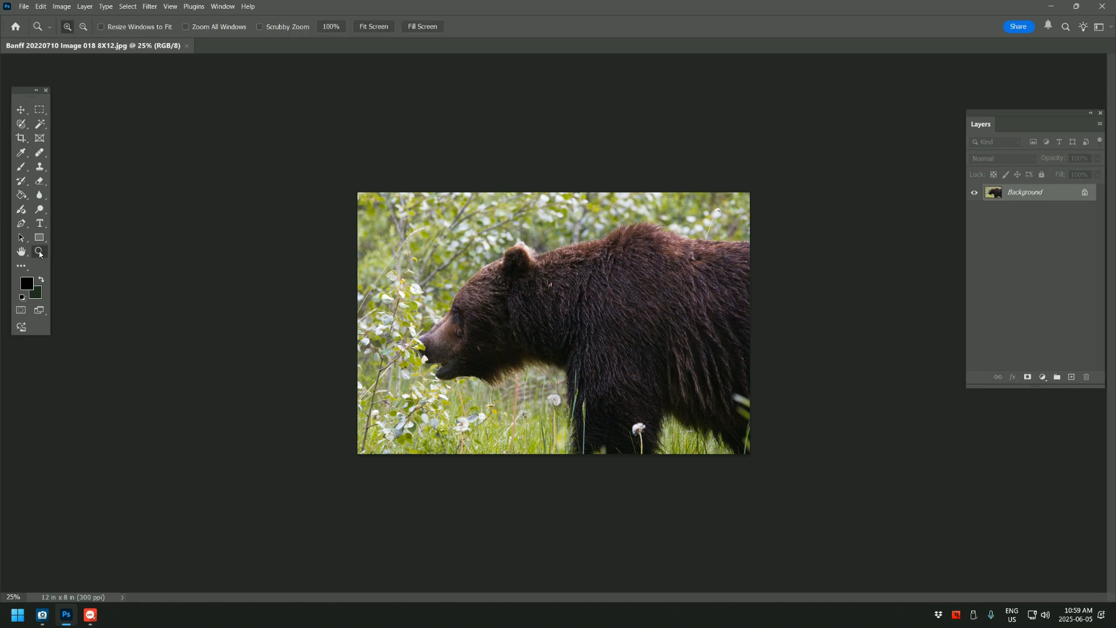
click(392, 274)
click(508, 275)
alt+click(546, 250)
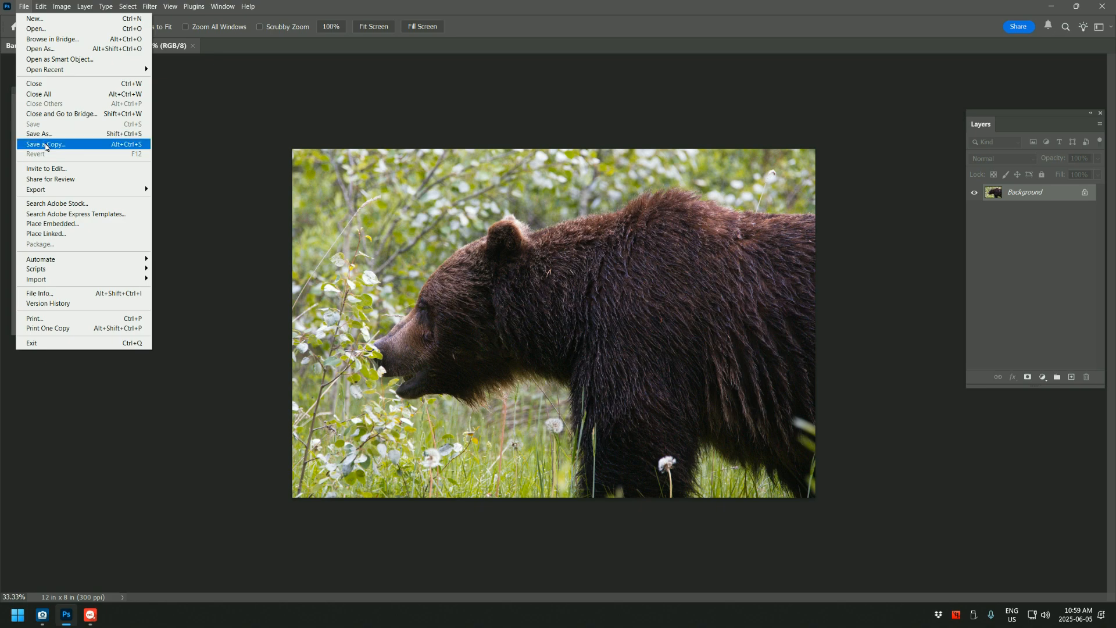
click(46, 145)
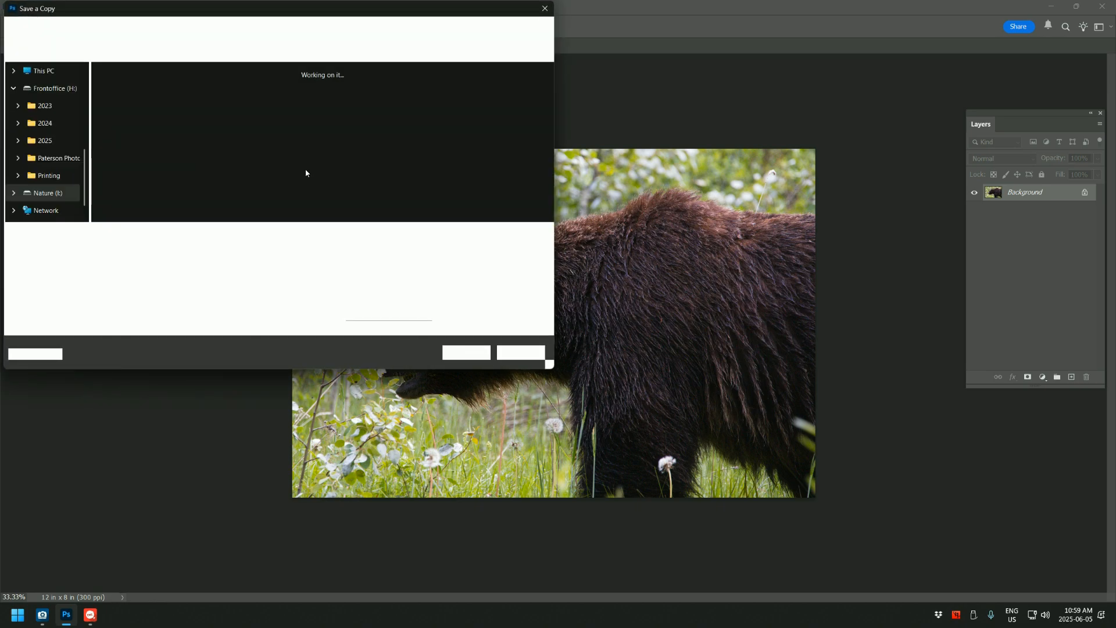
click(513, 352)
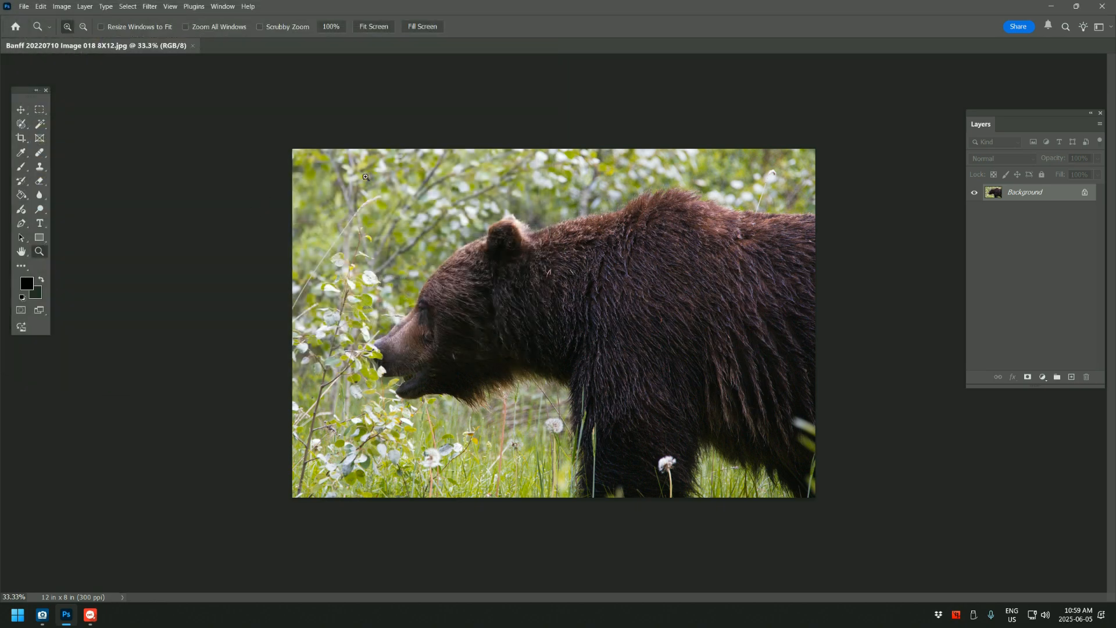
click(580, 256)
alt+click(581, 257)
- Apply a Levels adjustment directly to the bear photo with input levels 17, 1.69 and 187
click(68, 8)
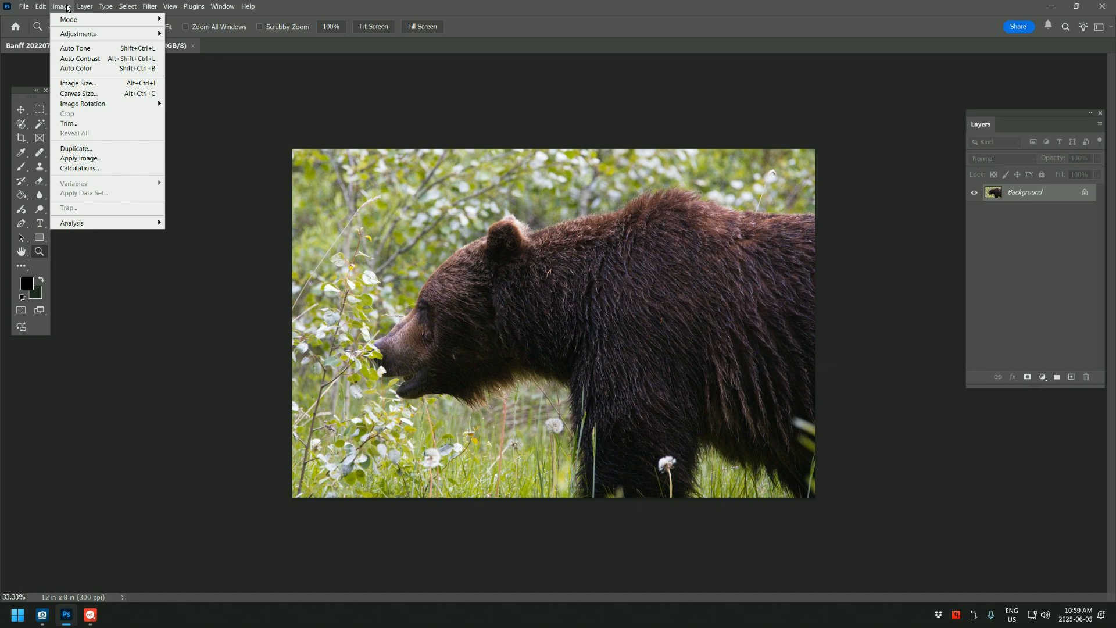
mouse_move(73, 33)
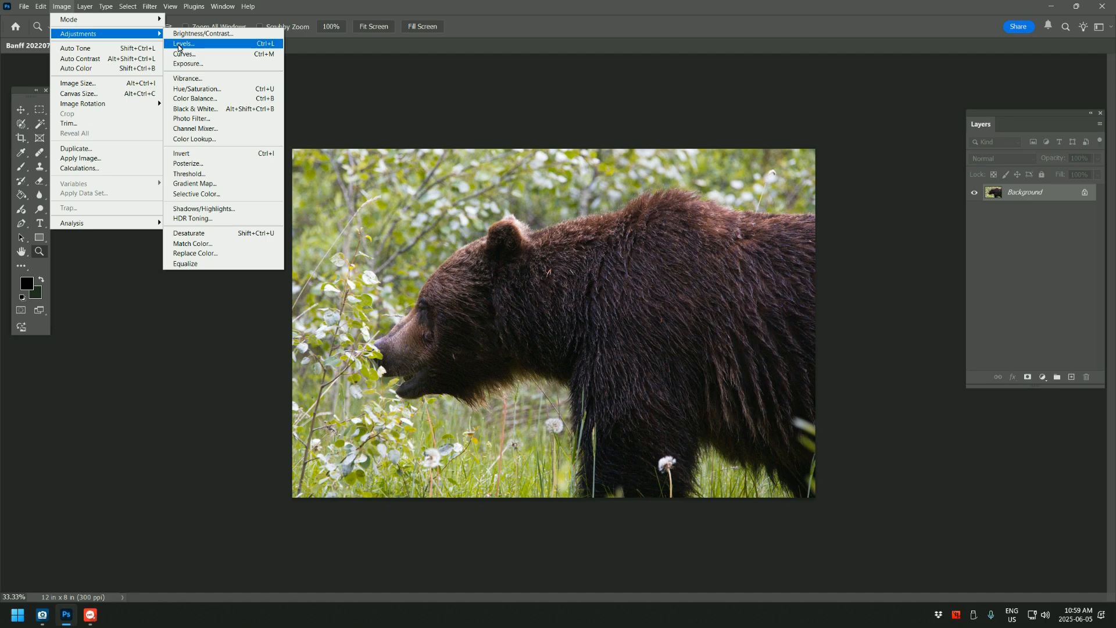
click(178, 45)
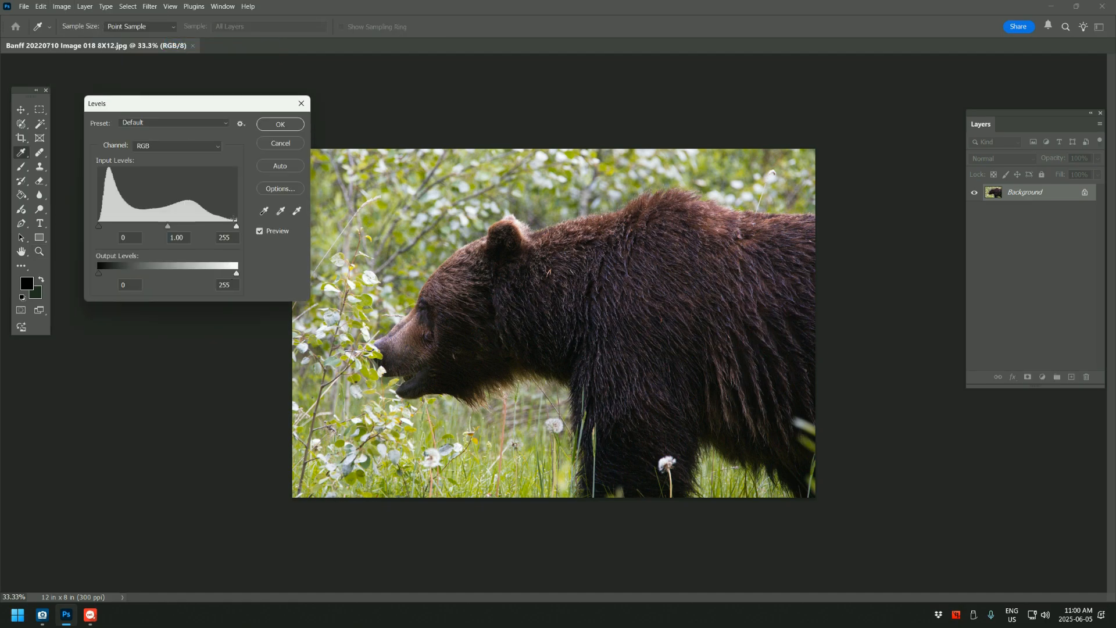
drag(236, 226, 108, 226)
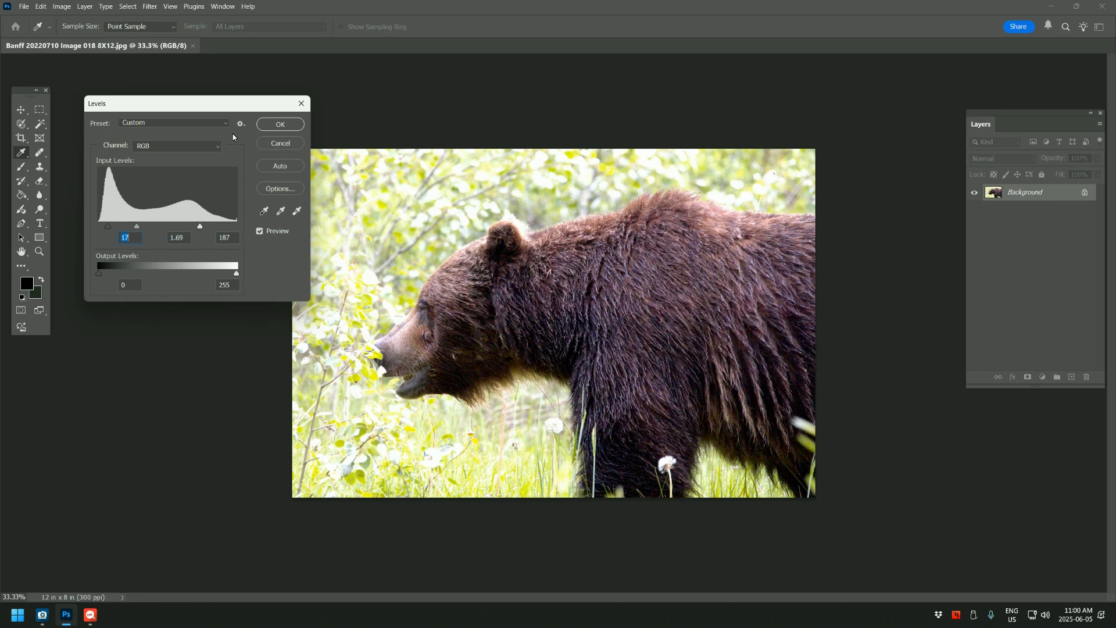
click(280, 124)
key(z)
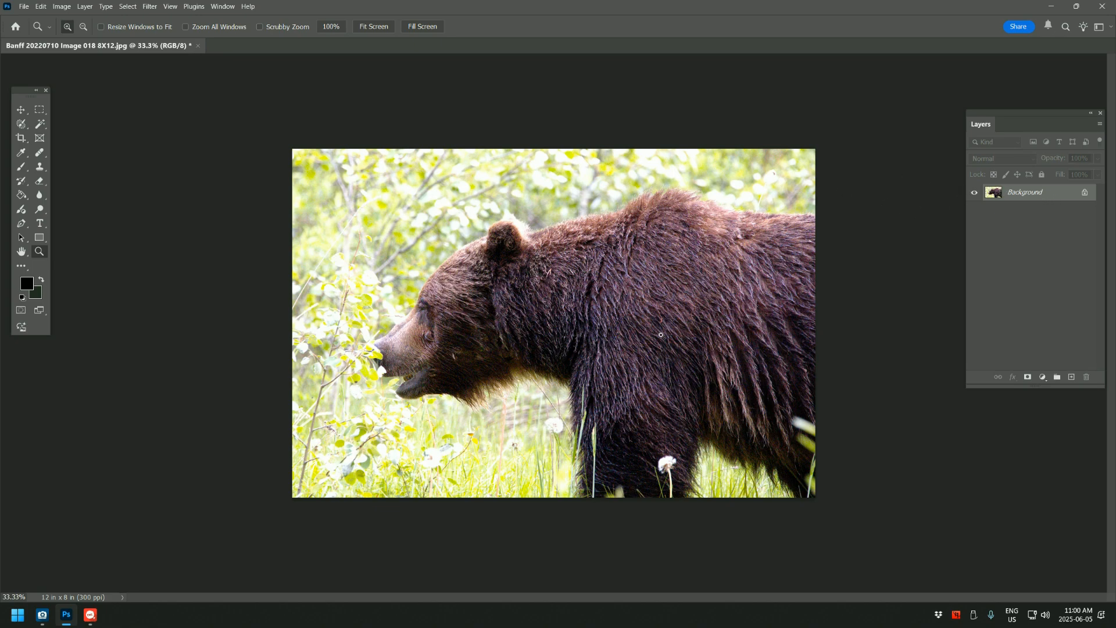
click(61, 7)
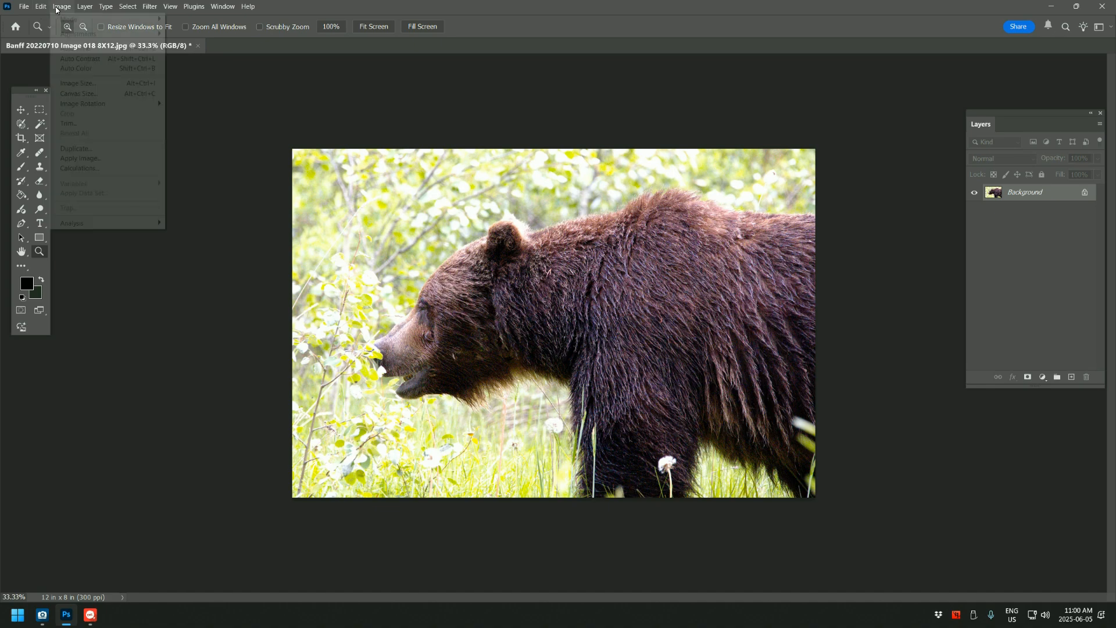
mouse_move(46, 10)
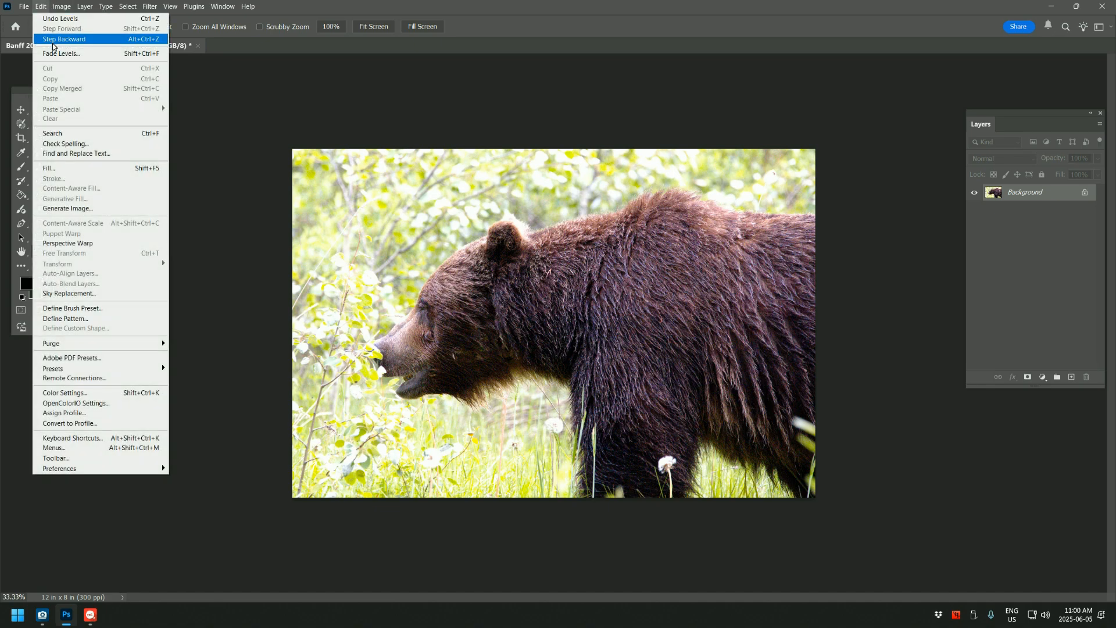
click(316, 117)
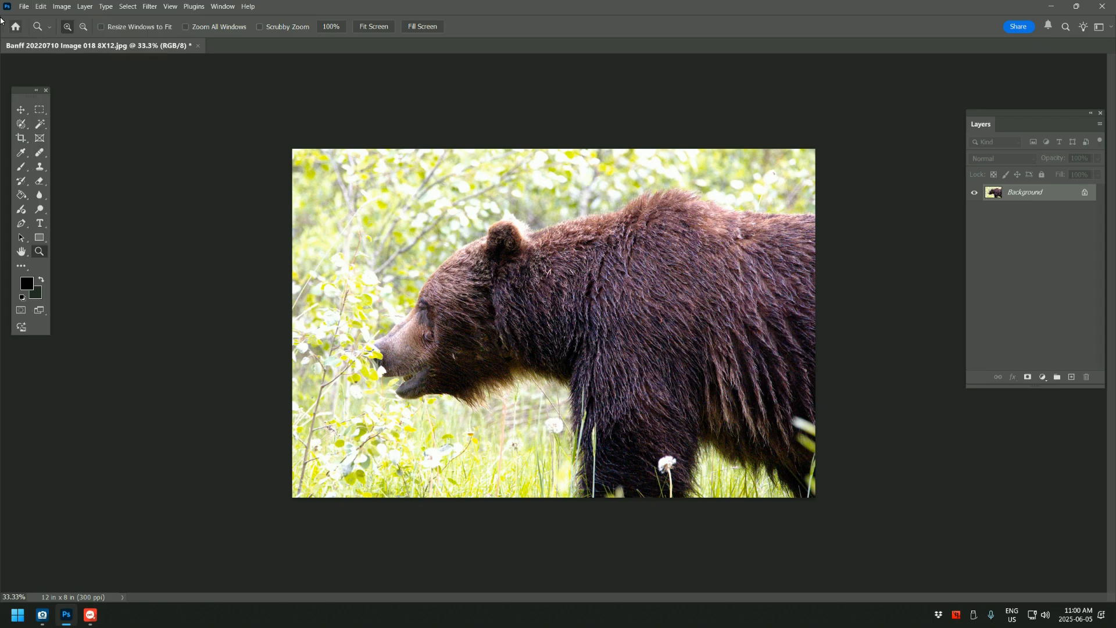
- Apply a Color Balance adjustment directly to the photo, shifting the midtones +62 towards green
click(63, 7)
mouse_move(82, 34)
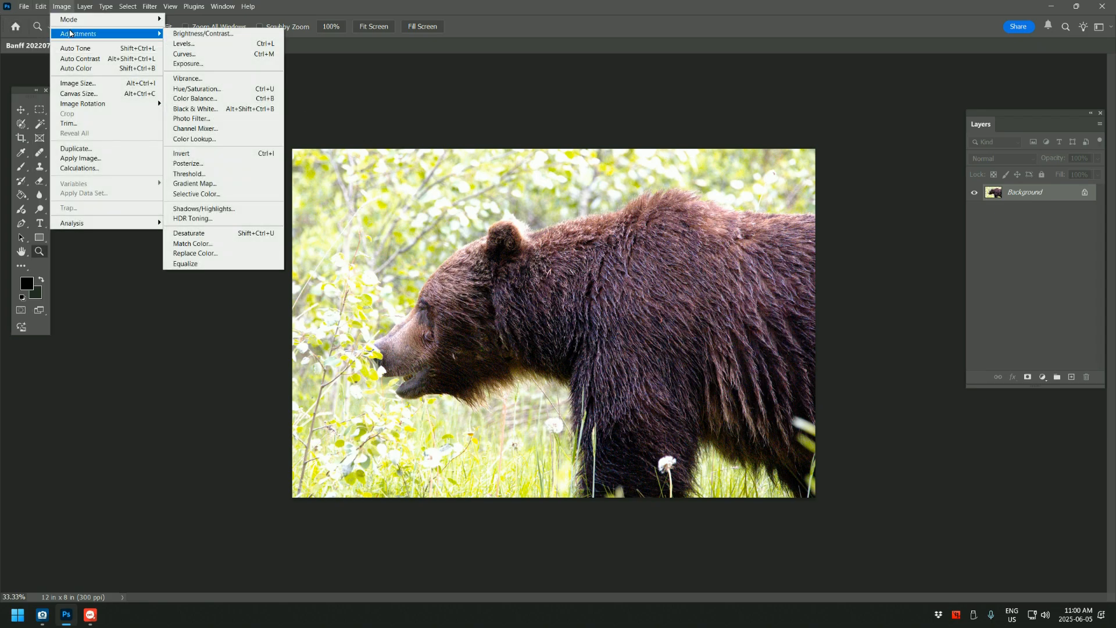
click(194, 98)
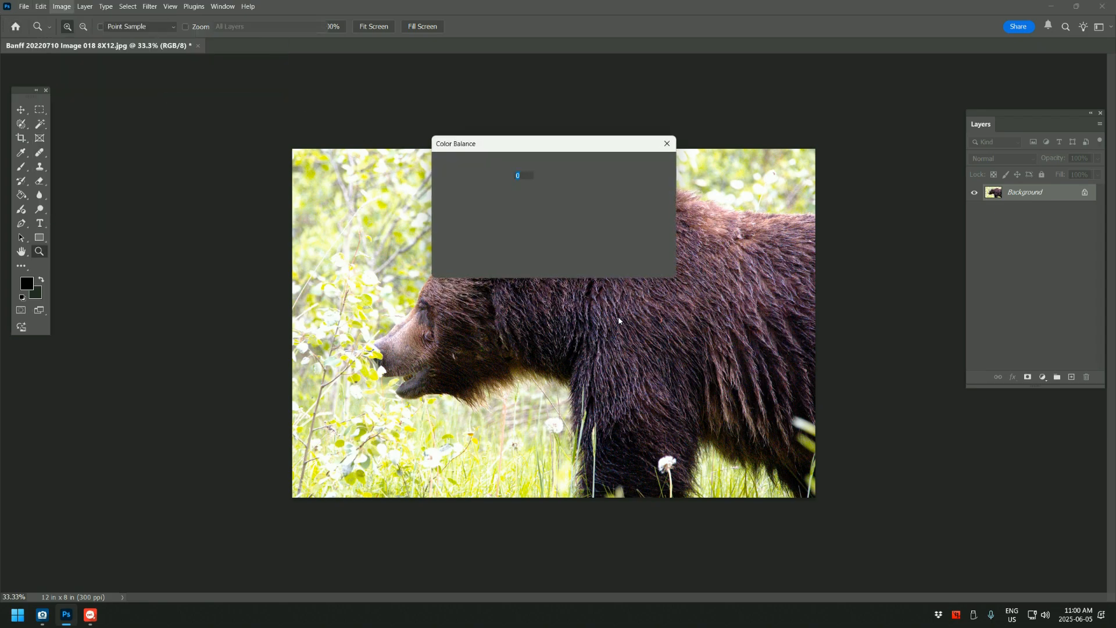
drag(535, 204, 567, 205)
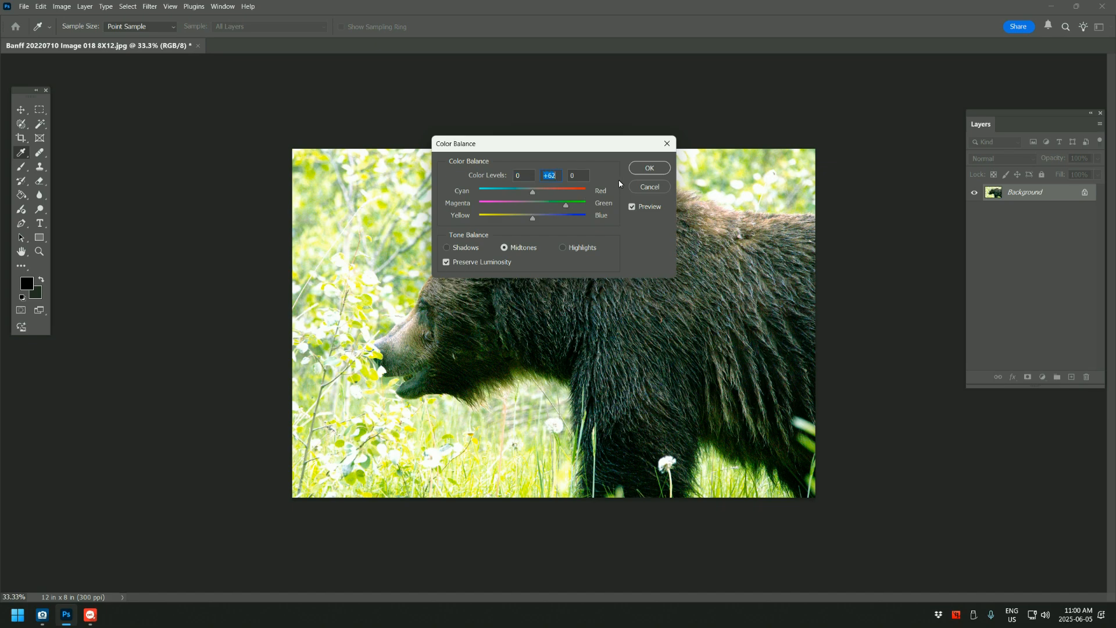
click(634, 168)
key(z)
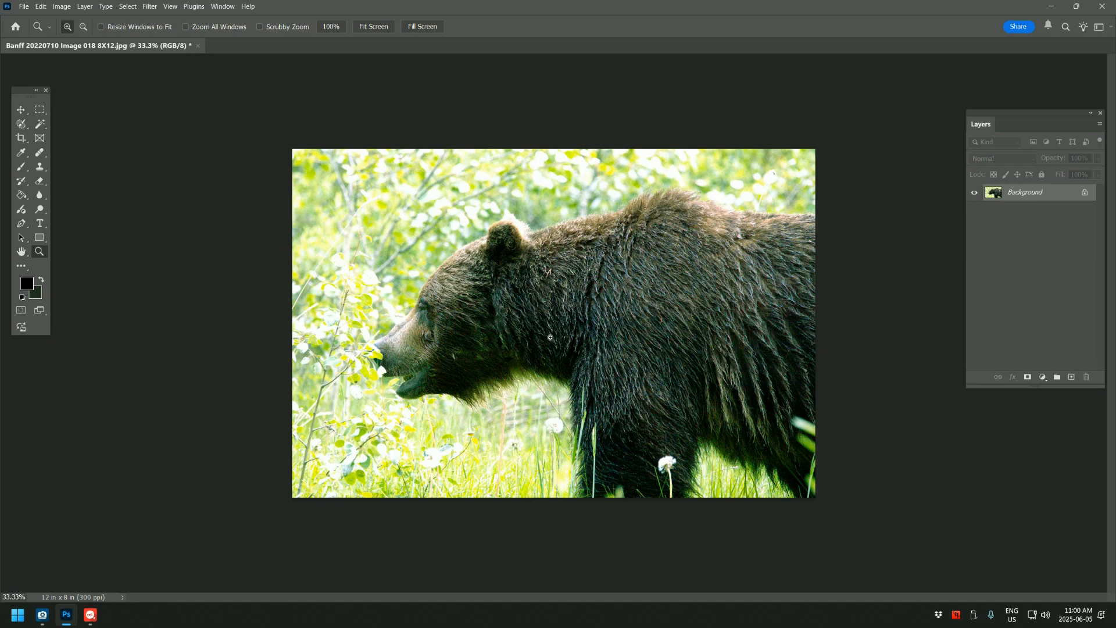
- Step back through the edit history to undo the Color Balance, Levels and crop changes on the bear photo
click(61, 7)
mouse_move(41, 7)
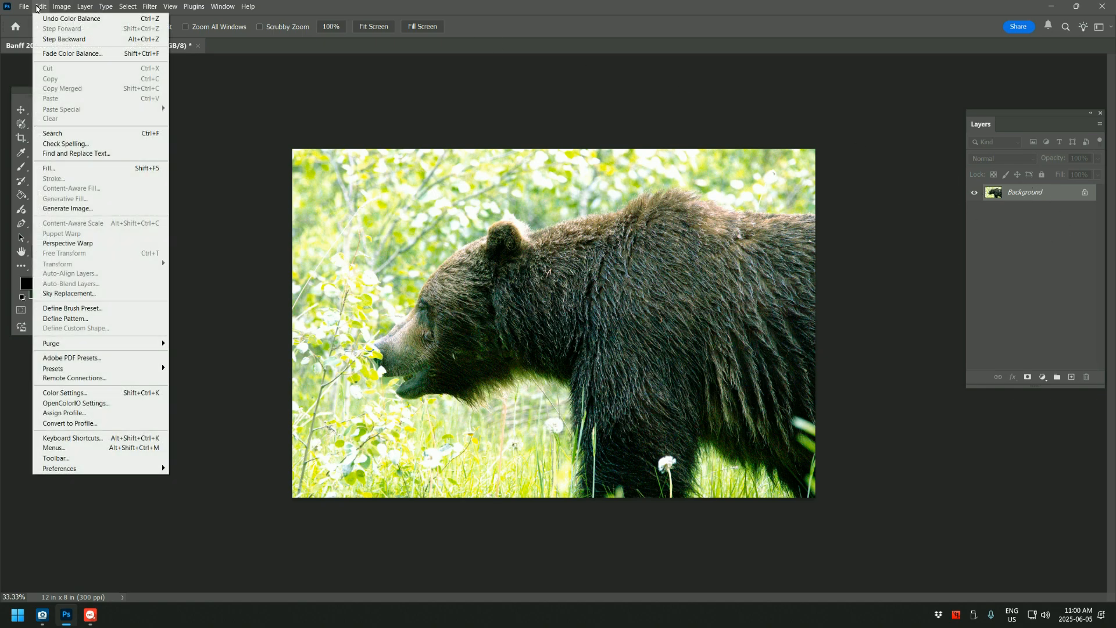
click(46, 40)
click(40, 6)
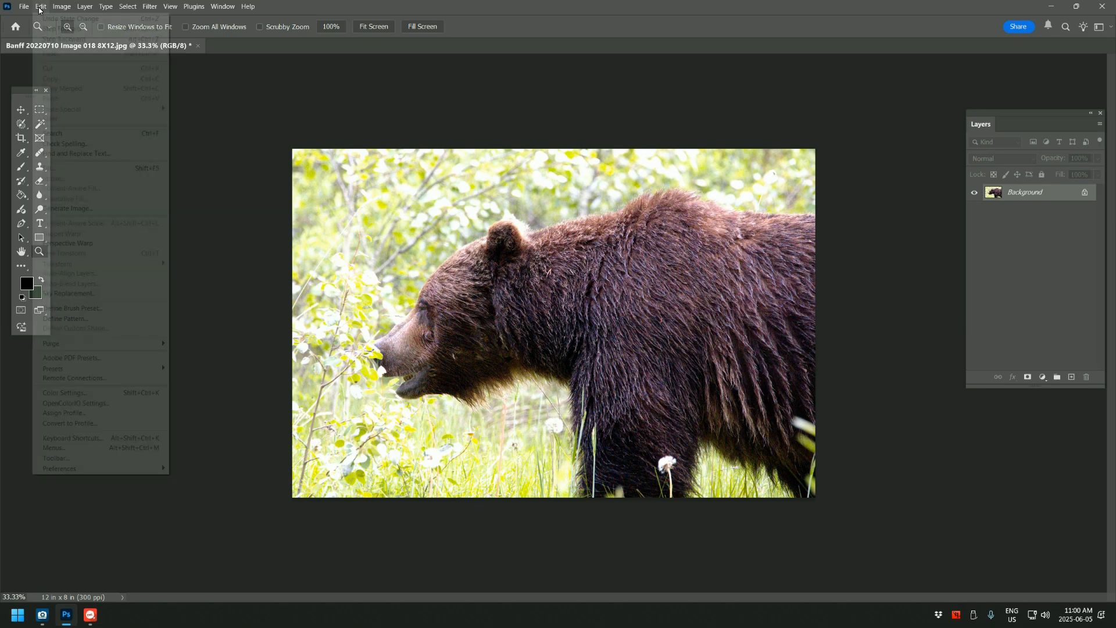
click(45, 39)
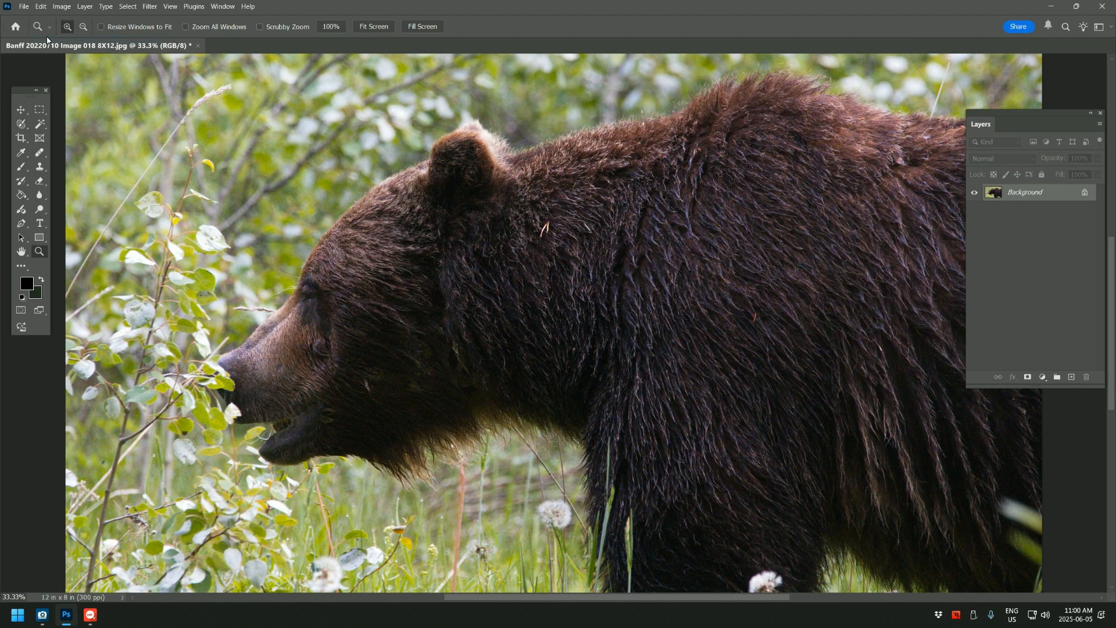
click(47, 7)
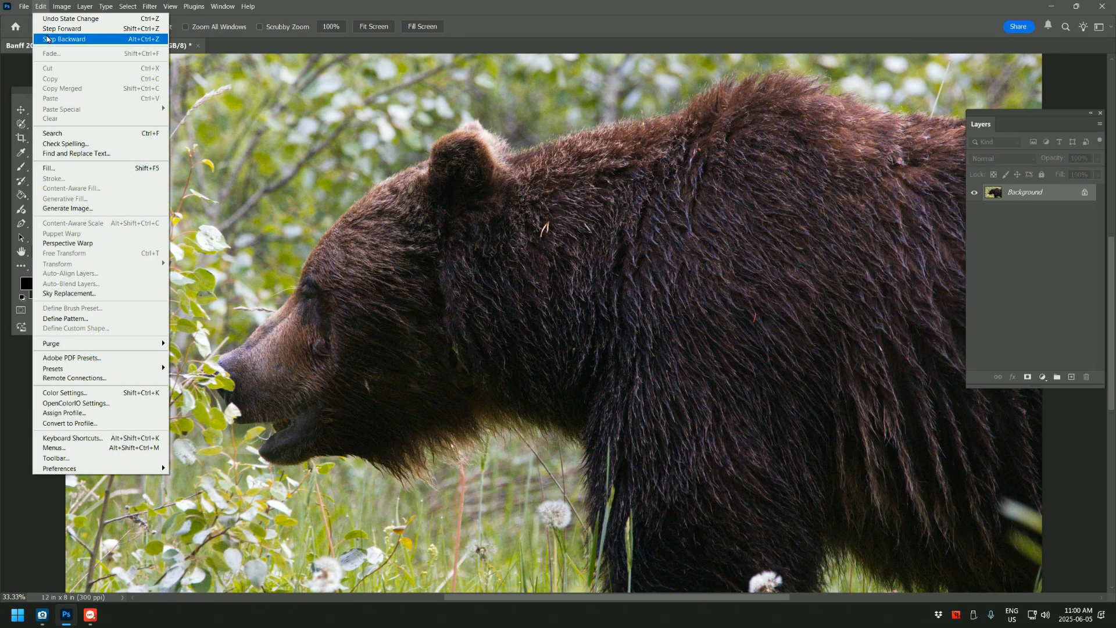
click(264, 51)
click(83, 26)
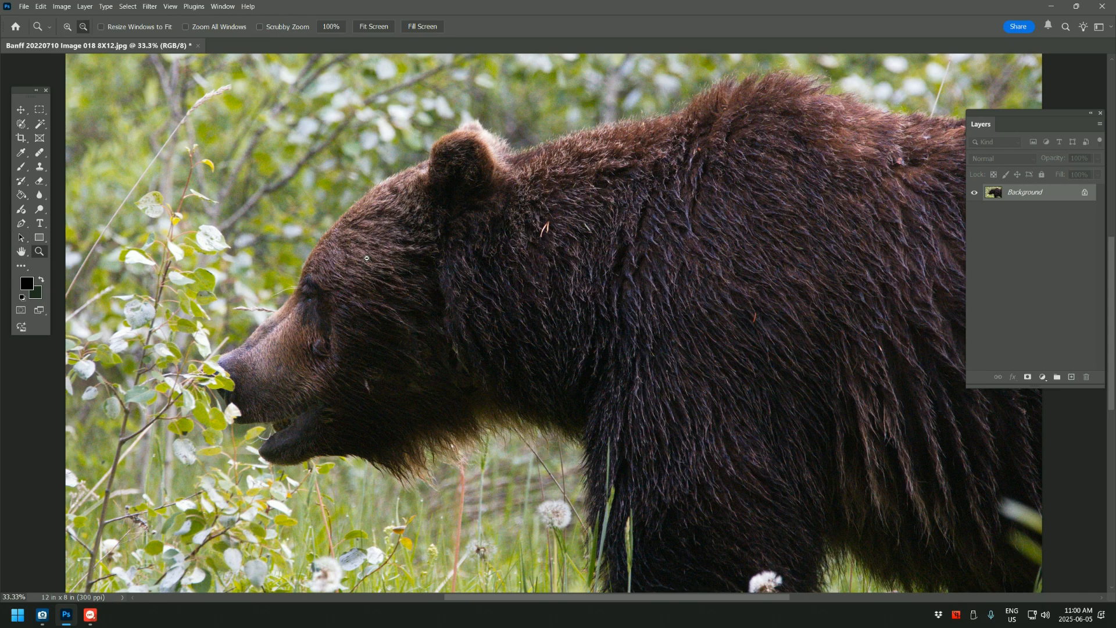
click(378, 258)
key(alt)
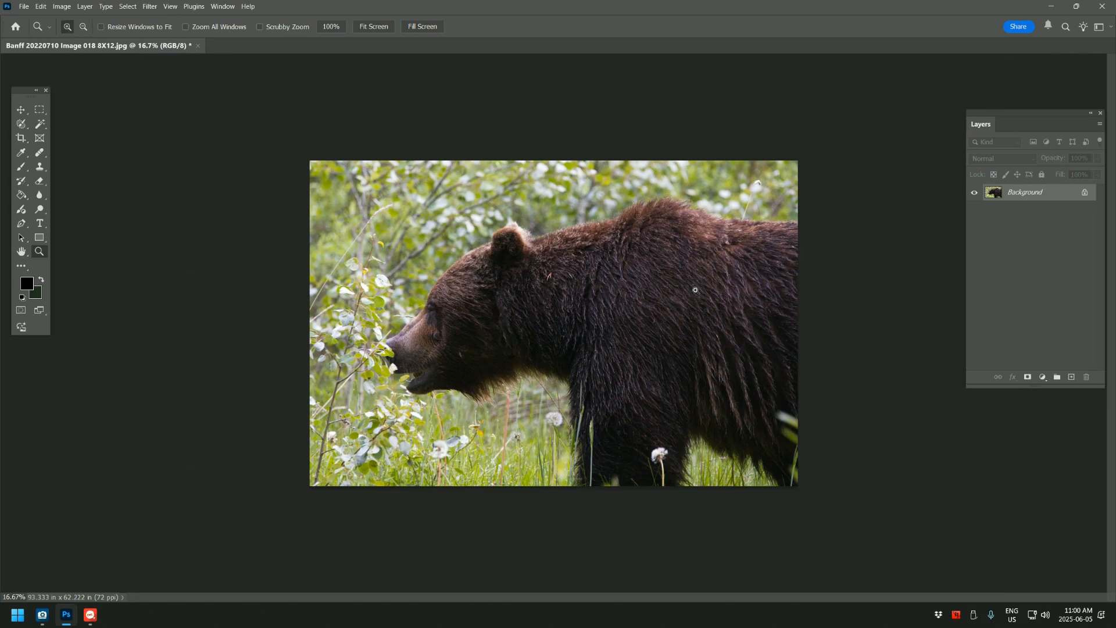
click(62, 7)
mouse_move(68, 36)
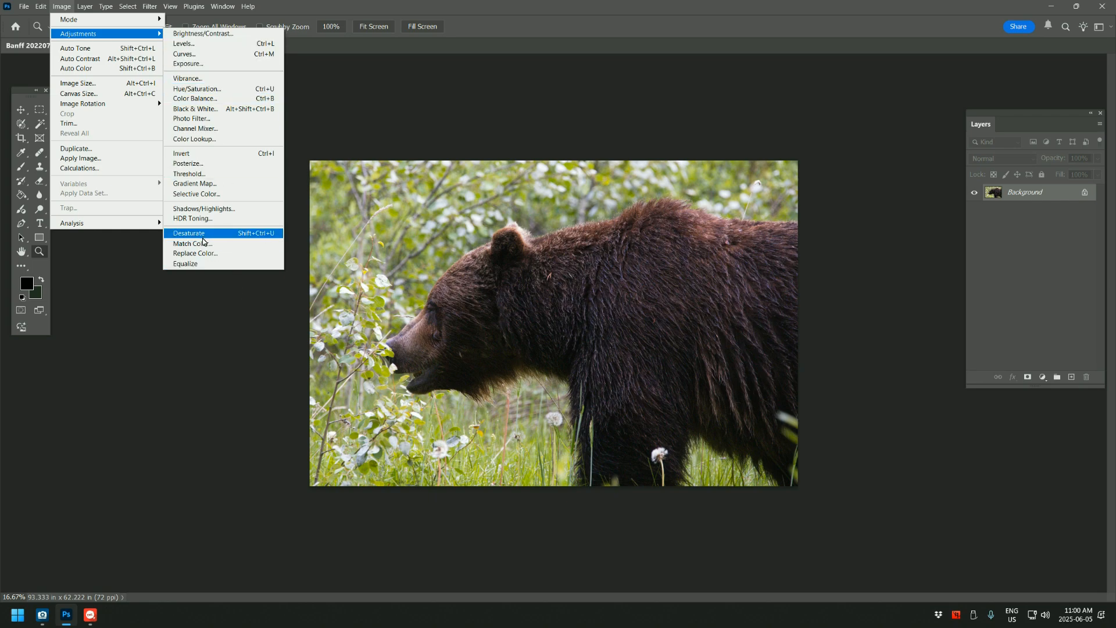
click(426, 105)
click(499, 232)
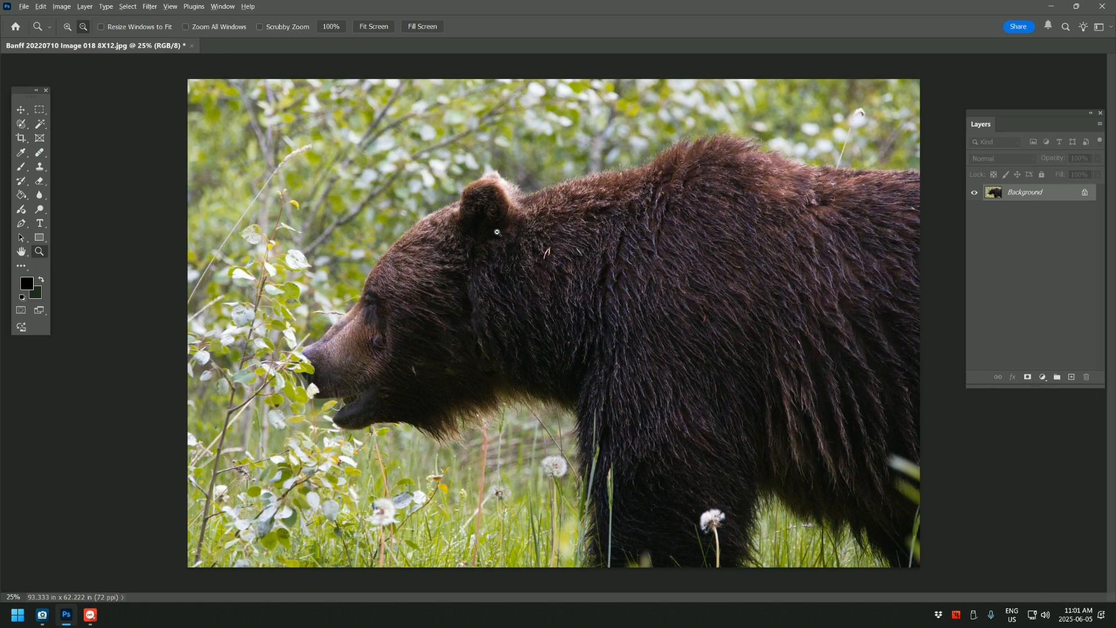
alt+click(501, 232)
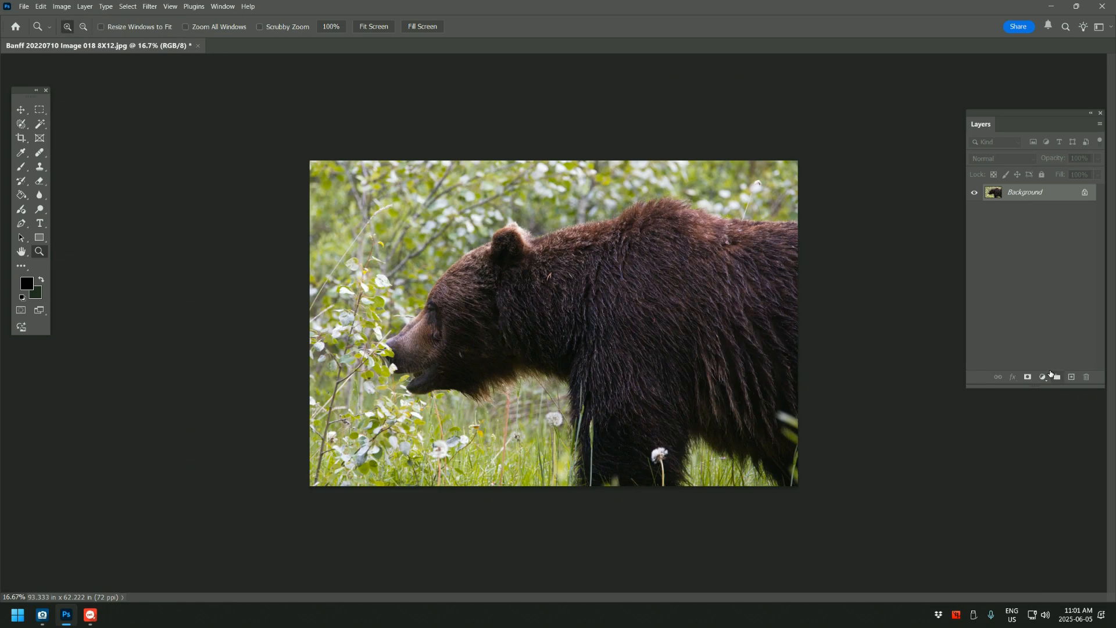
- Add a Levels adjustment layer above the Background with midtones 0.88 and white input level 183
click(1044, 377)
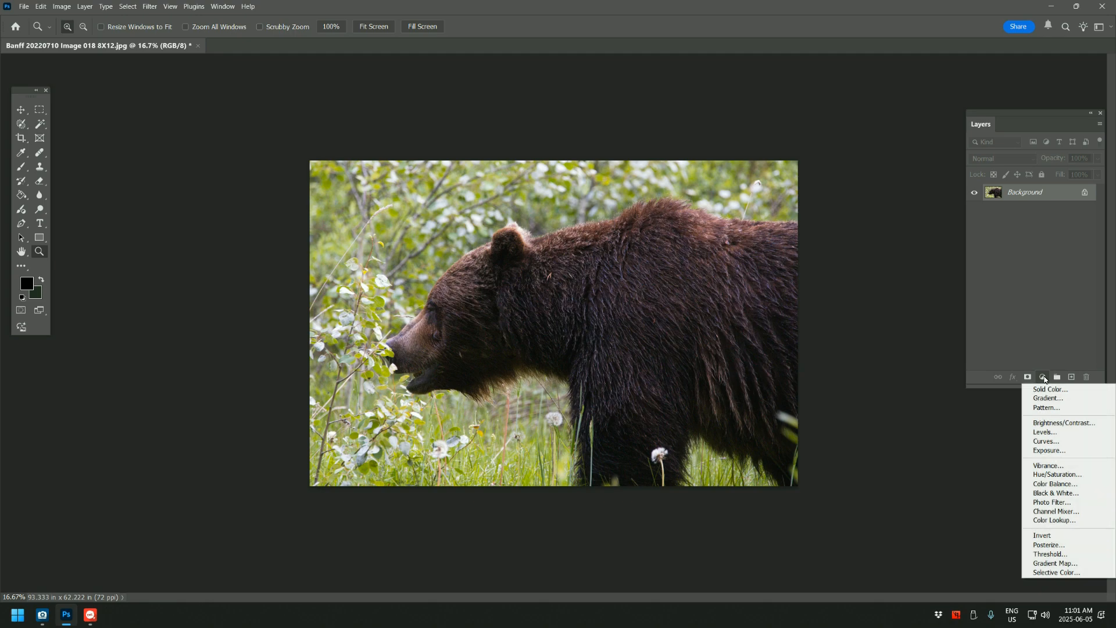
click(1049, 433)
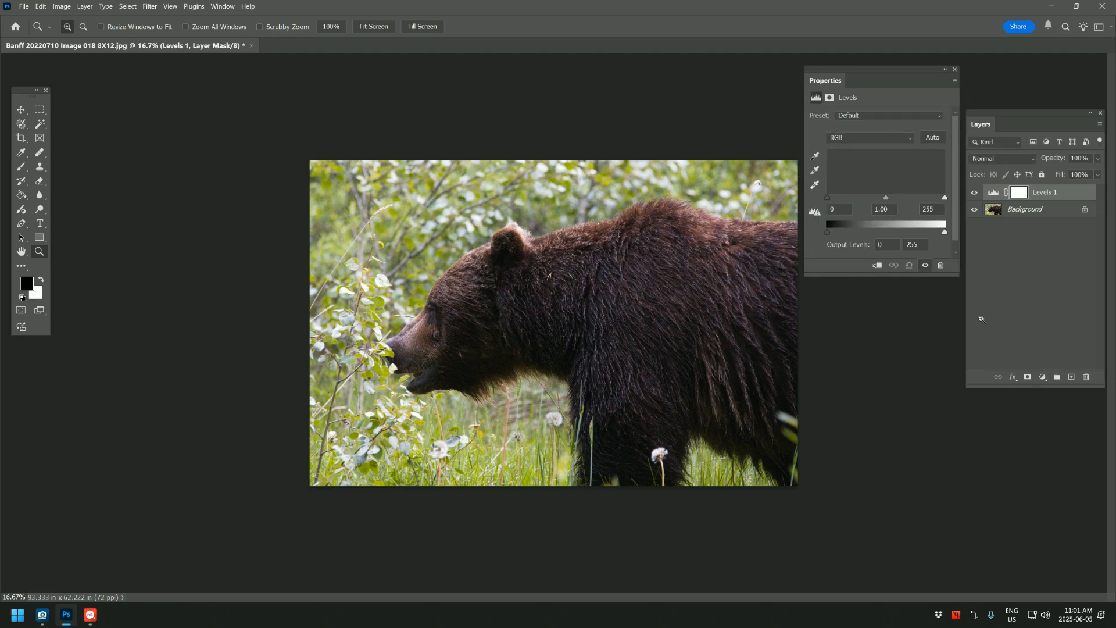
drag(944, 197, 878, 199)
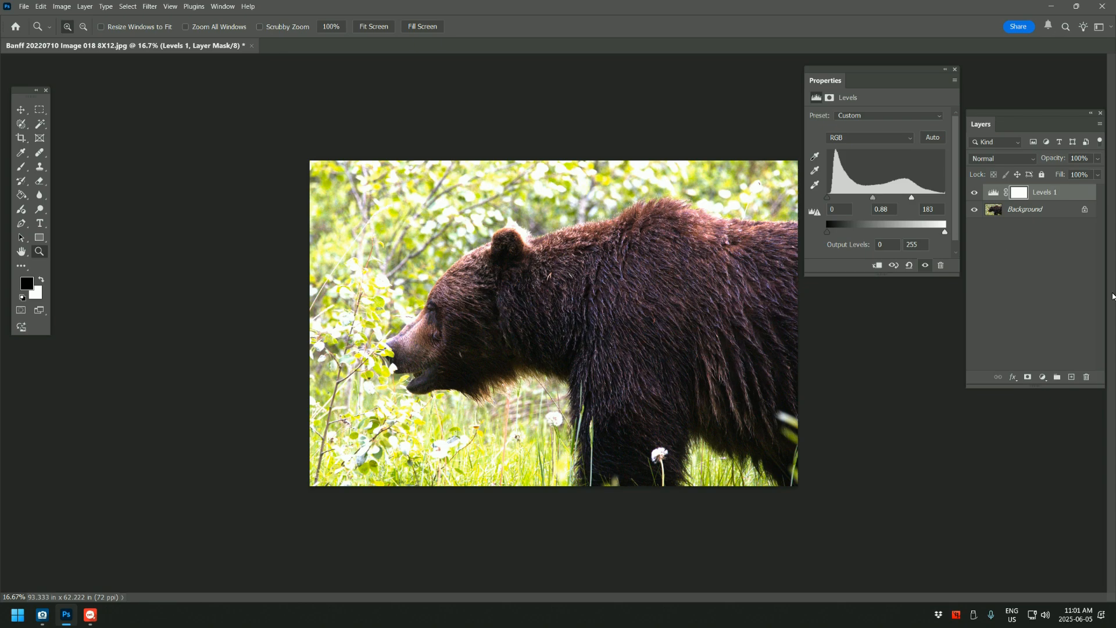
click(1038, 223)
- Add a Color Balance adjustment layer above the Levels layer with midtones Cyan-Red -26, Magenta-Green +26 and Yellow-Blue -14
click(1043, 377)
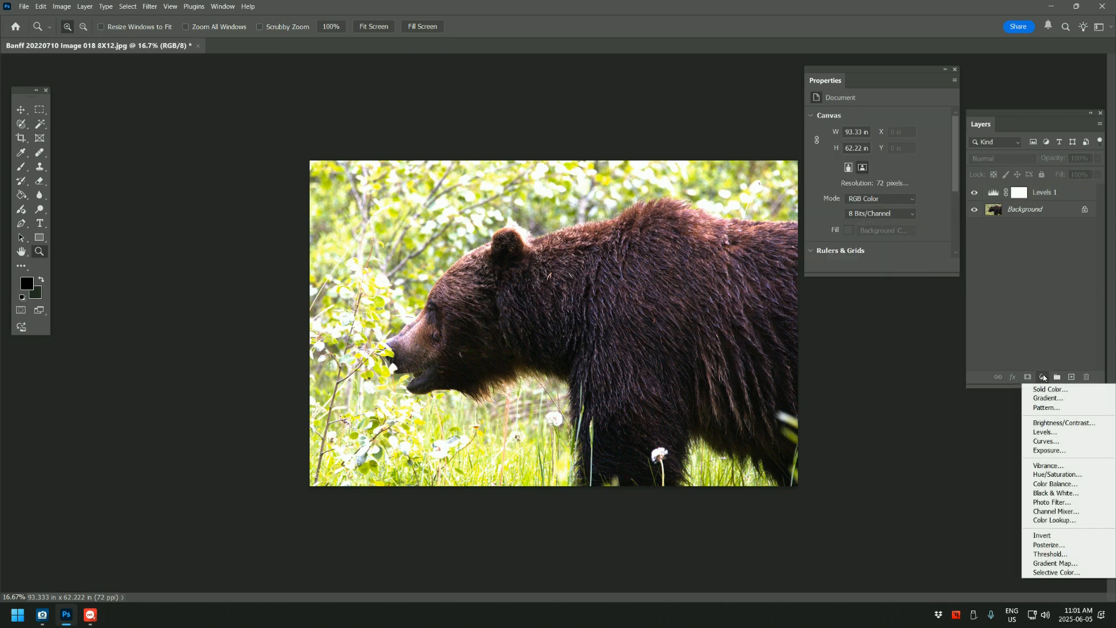
click(1046, 485)
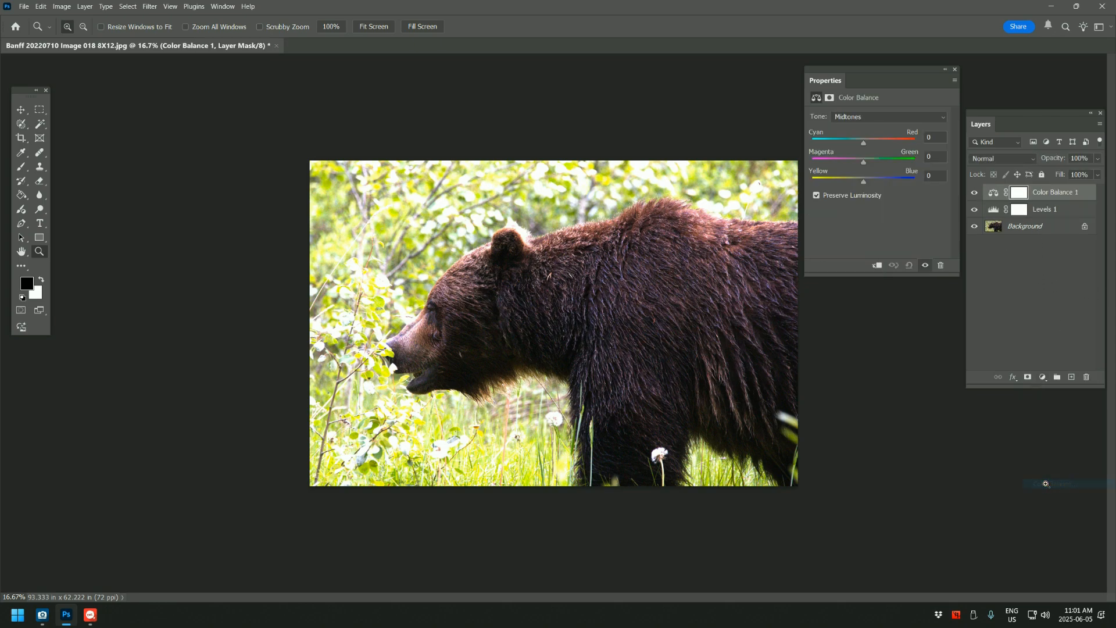
drag(864, 163, 845, 142)
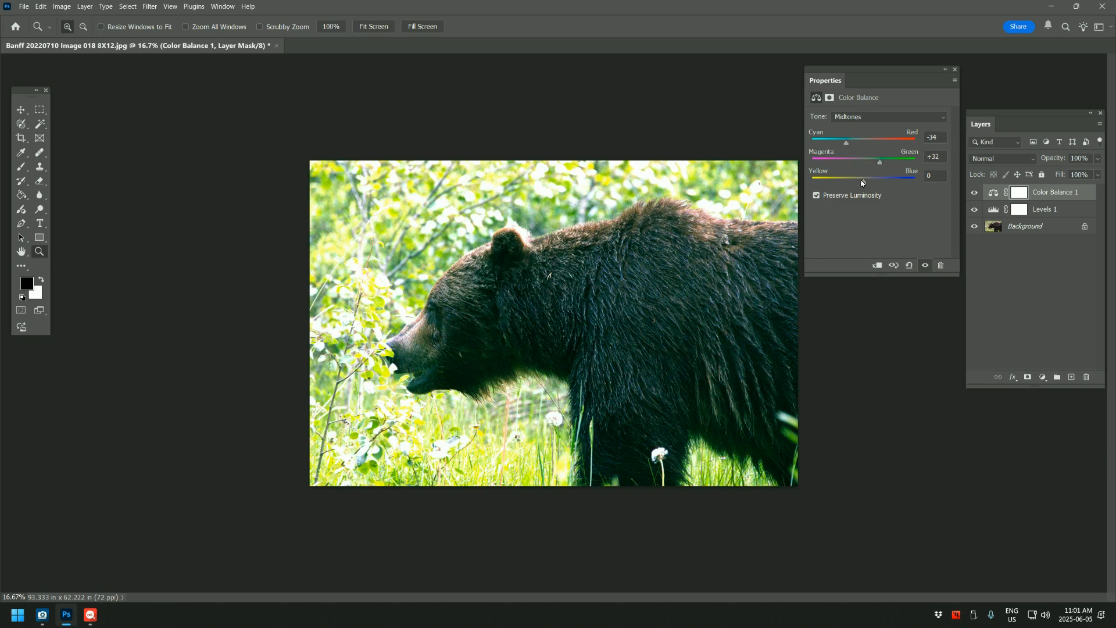
drag(864, 182, 851, 182)
drag(880, 167, 876, 166)
click(953, 70)
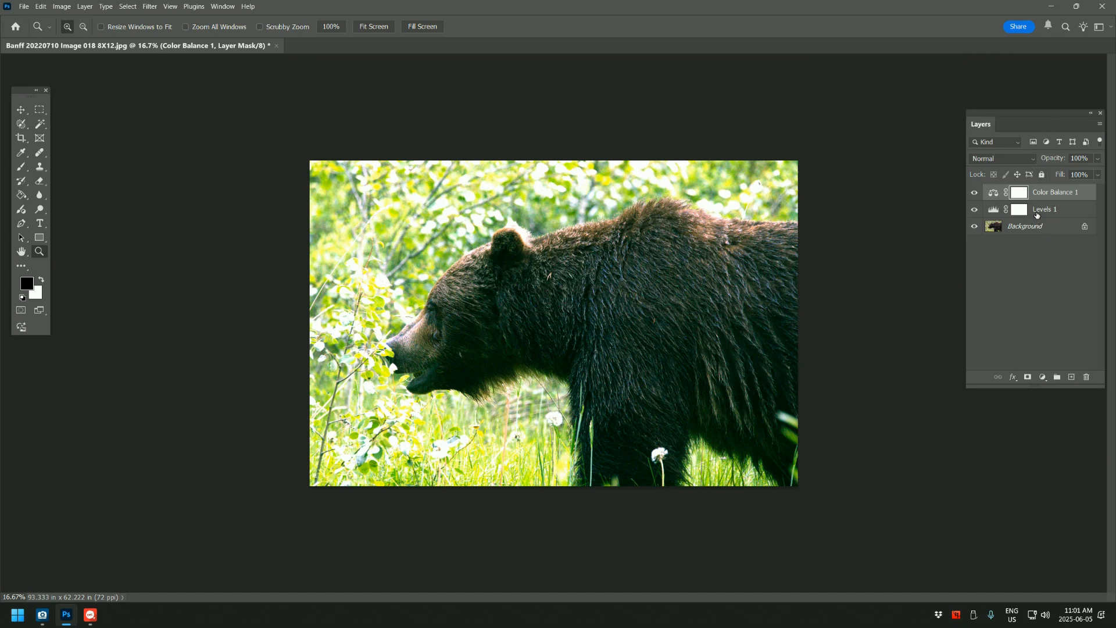
- Toggle the Levels layer's visibility and raise its white input level to about 197, ending with the Color Balance layer's settings open
click(975, 209)
click(975, 209)
double_click(994, 209)
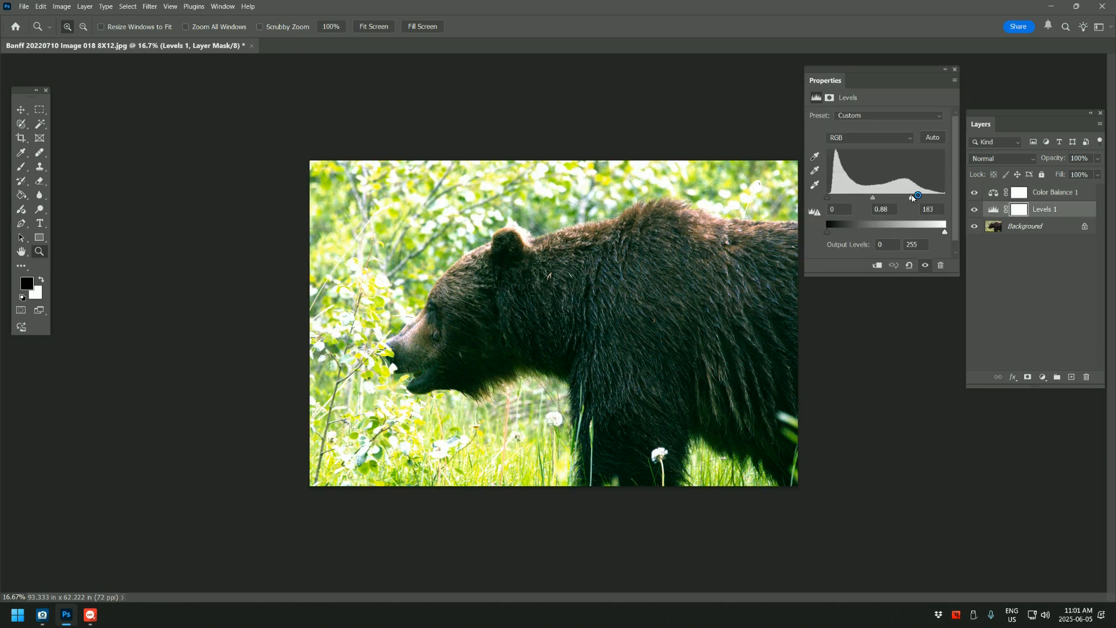
drag(911, 197, 921, 199)
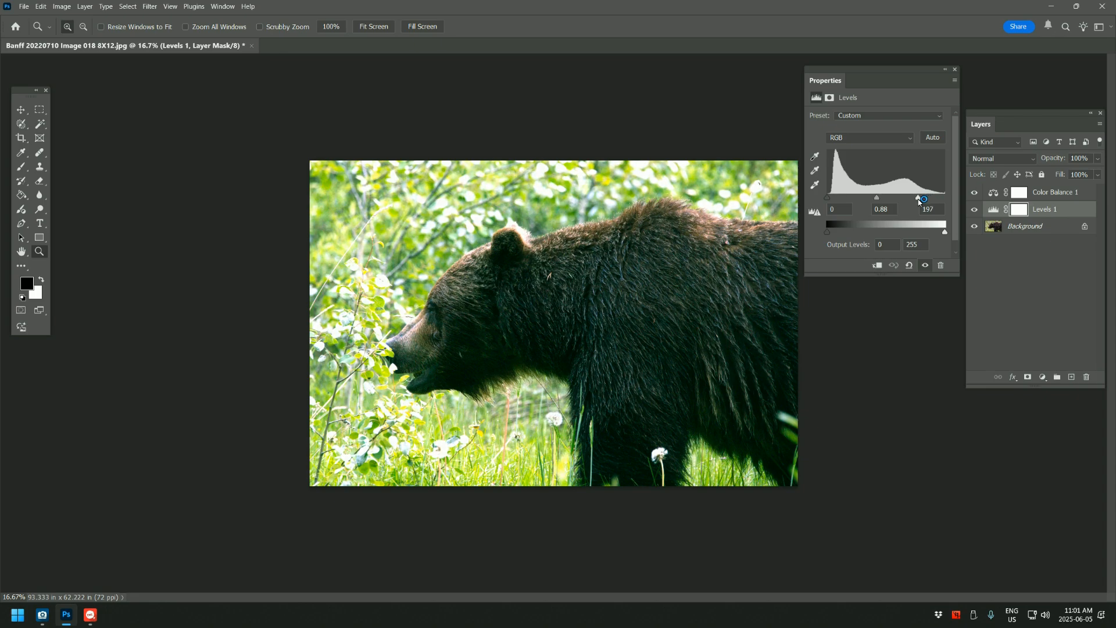
click(1059, 193)
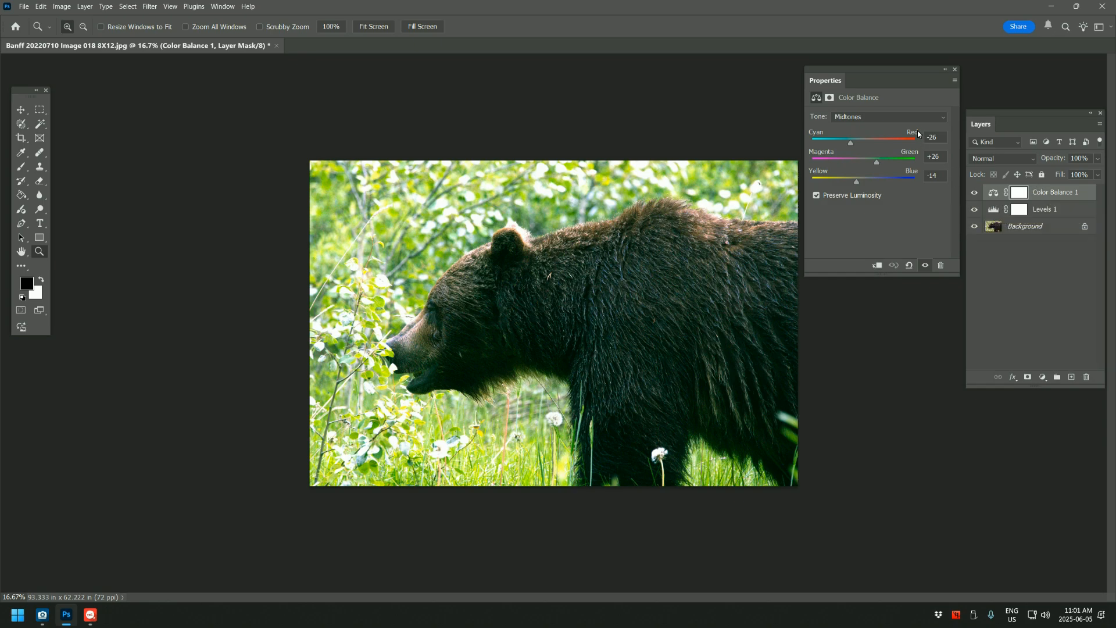
- Set the Color Balance layer's midtones to Cyan-Red -13, Magenta-Green +16 and Yellow-Blue -13, and lower the layer's opacity to 21%
drag(849, 143, 857, 144)
drag(862, 184, 872, 164)
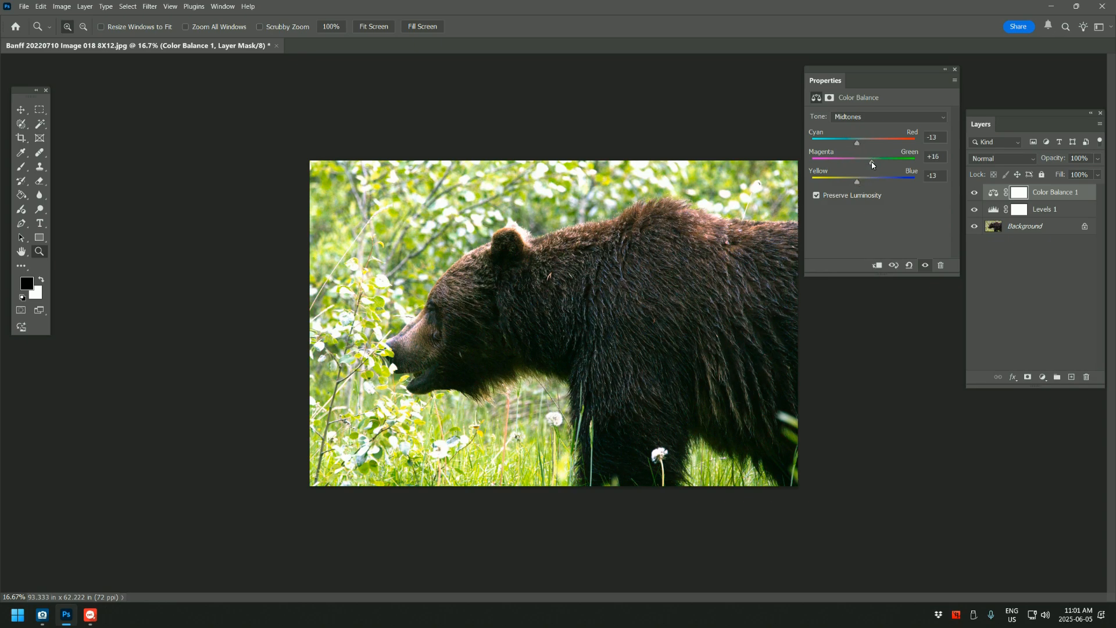
click(955, 70)
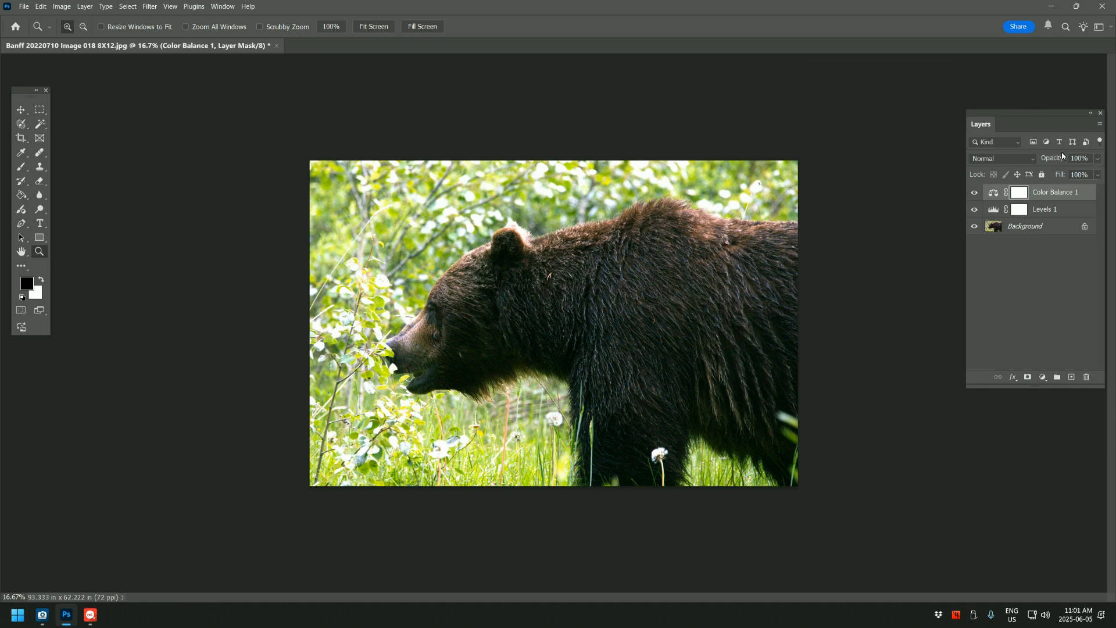
click(1097, 158)
drag(1097, 173, 1059, 174)
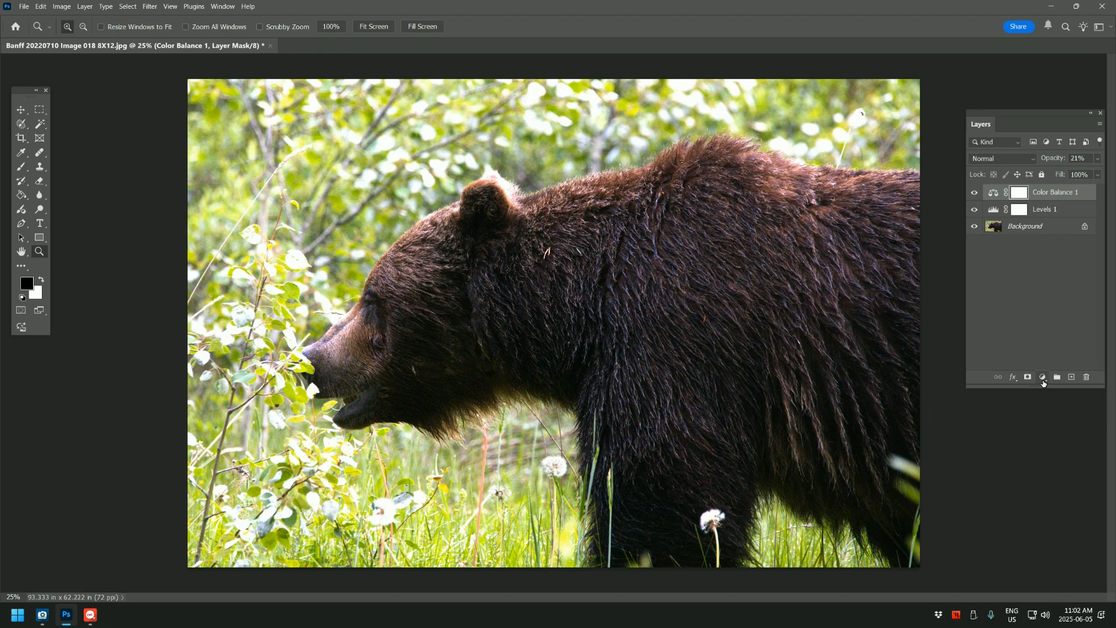
click(1043, 378)
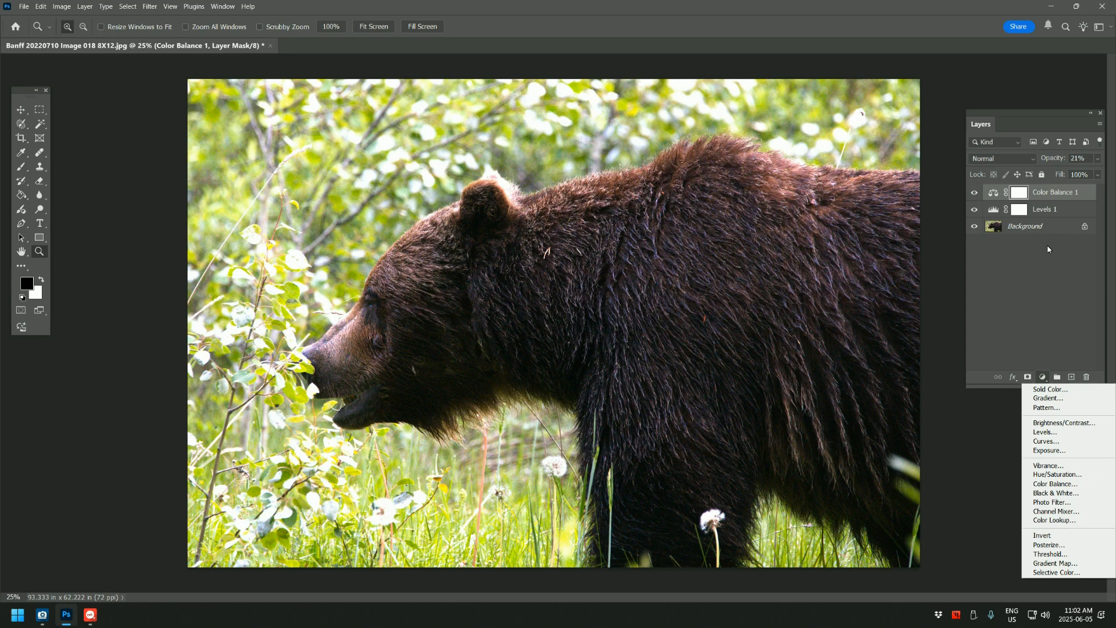
click(950, 284)
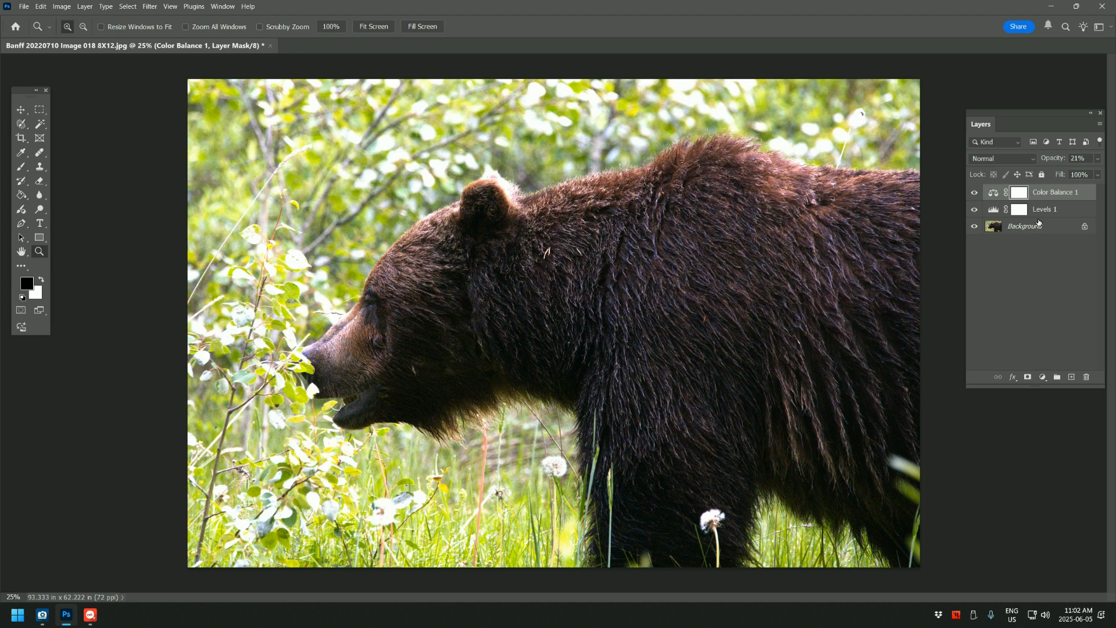
- Save the layered photo in the Work folder as the Photoshop file Banff 20220710 Image 018 8X12 and close the document
click(23, 6)
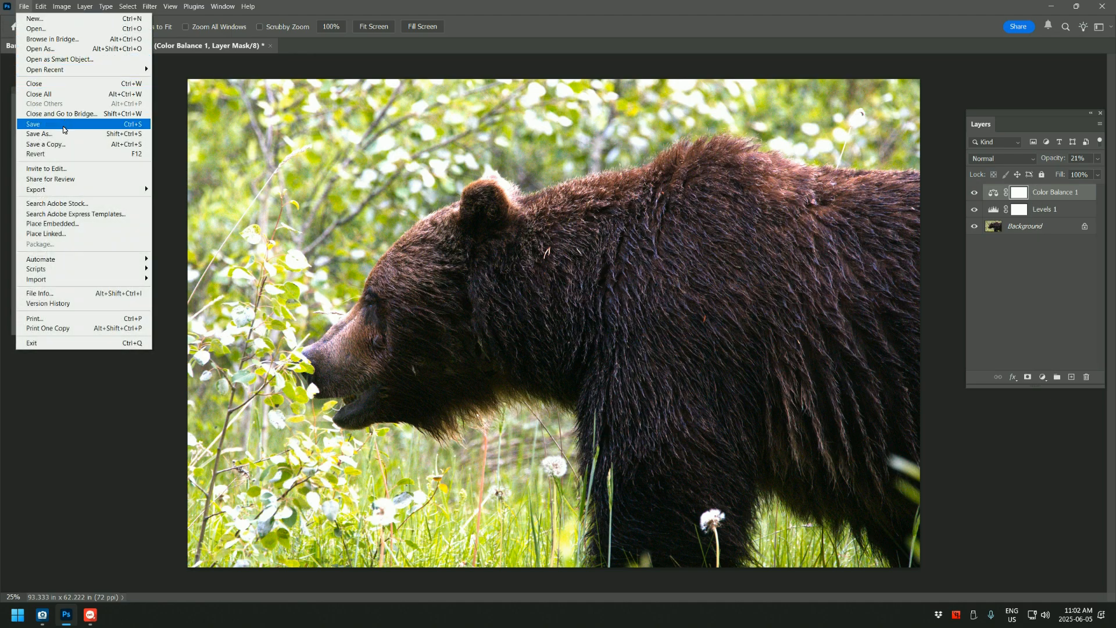
click(63, 135)
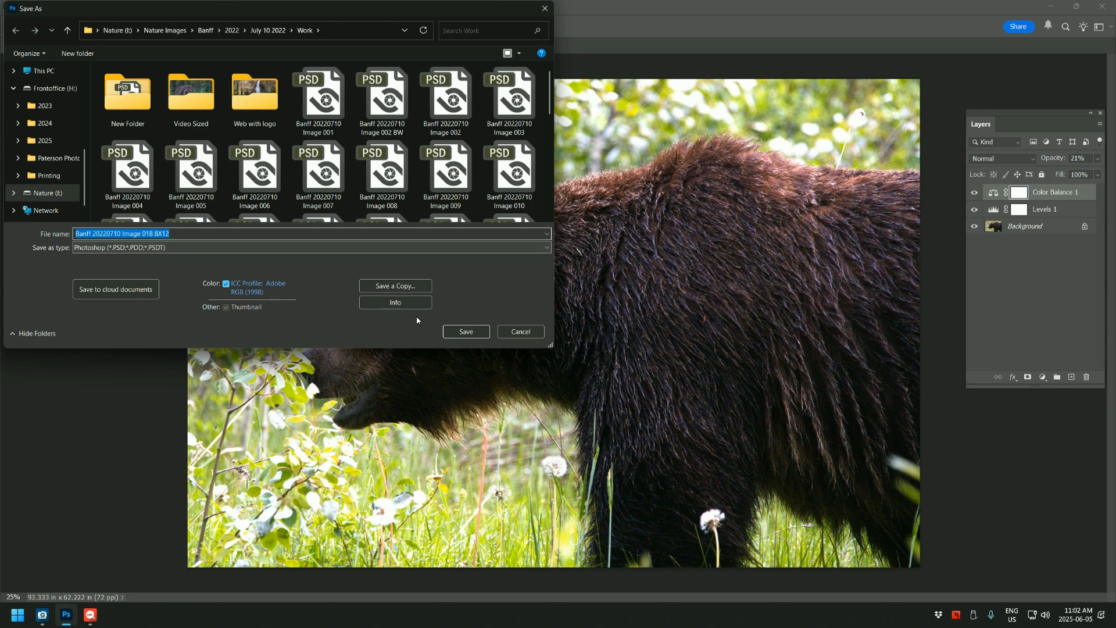
click(473, 332)
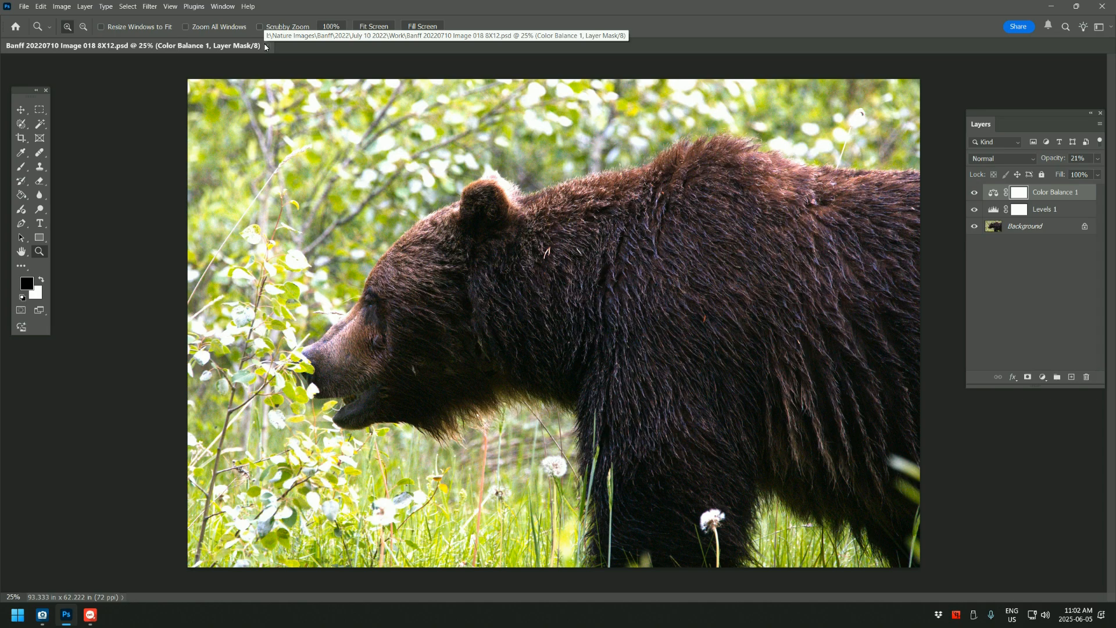
click(265, 46)
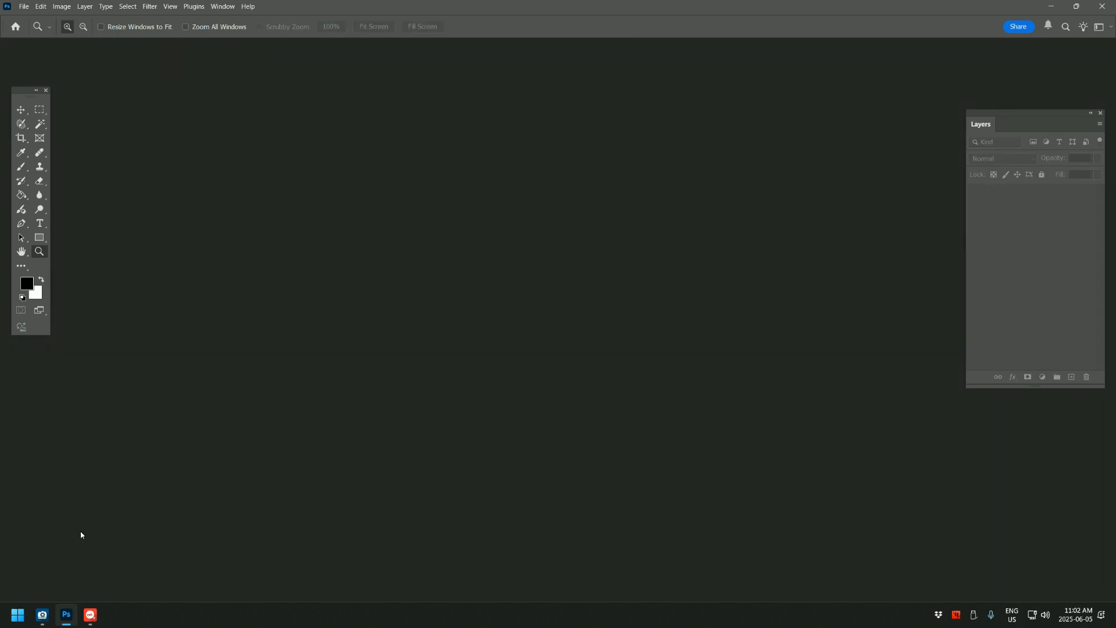
- Switch to ACDSee and reopen the PSD version of Banff 20220710 Image 018 8X12 in Photoshop
mouse_move(46, 614)
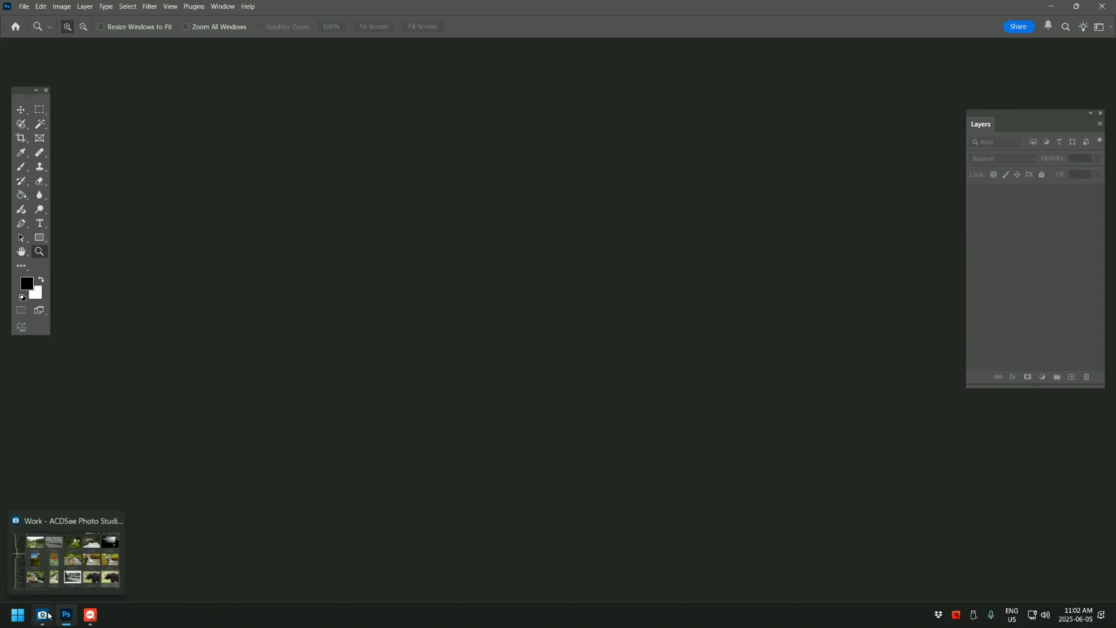
click(45, 615)
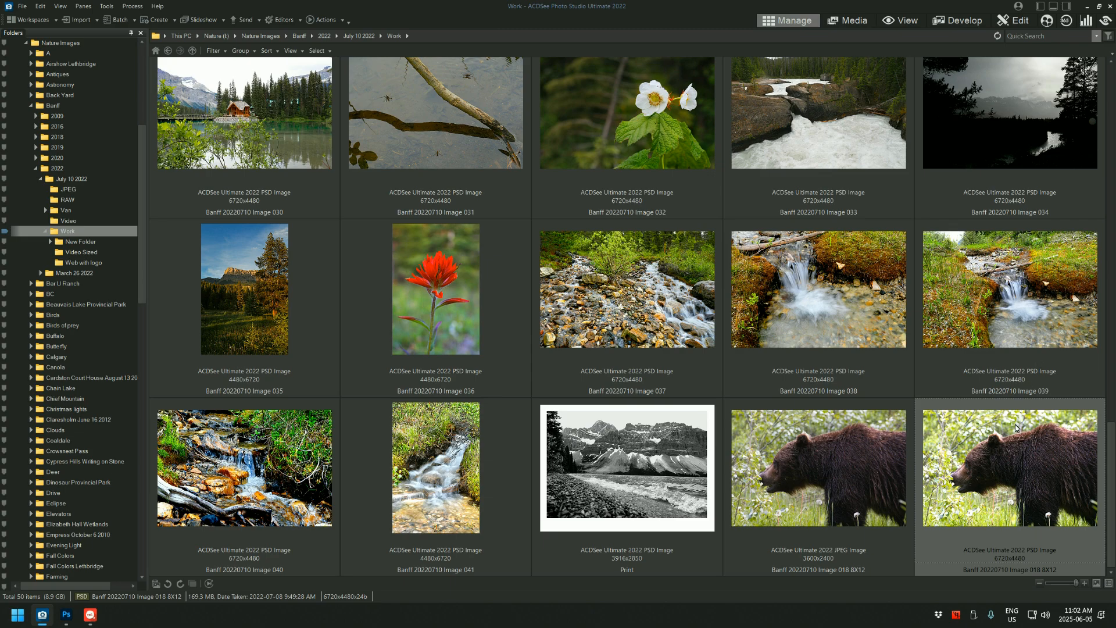
double_click(1009, 453)
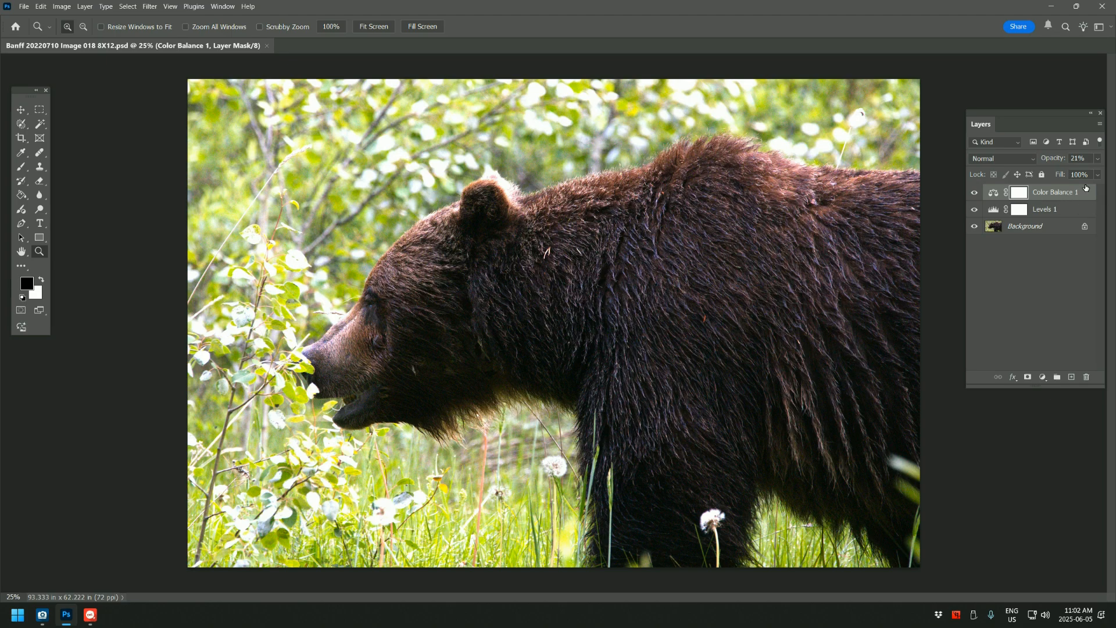
- Toggle the Color Balance layer's visibility to compare the photo with and without it
click(974, 192)
click(974, 193)
click(975, 193)
click(974, 192)
- Check which file types Save As offers for the layered photo, and leave without saving
click(24, 7)
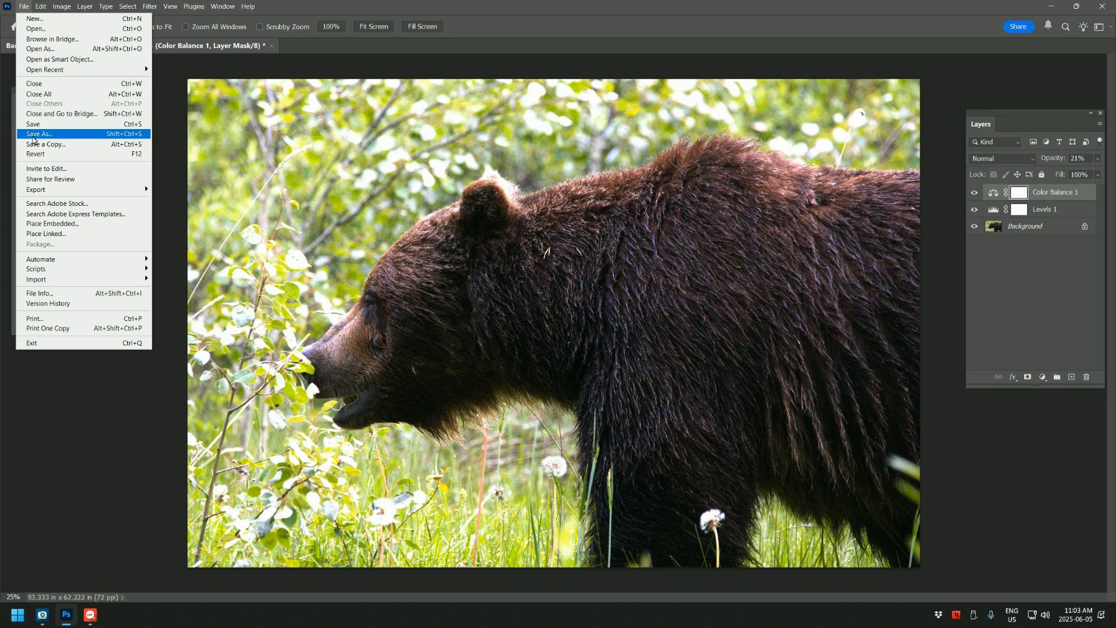
click(34, 136)
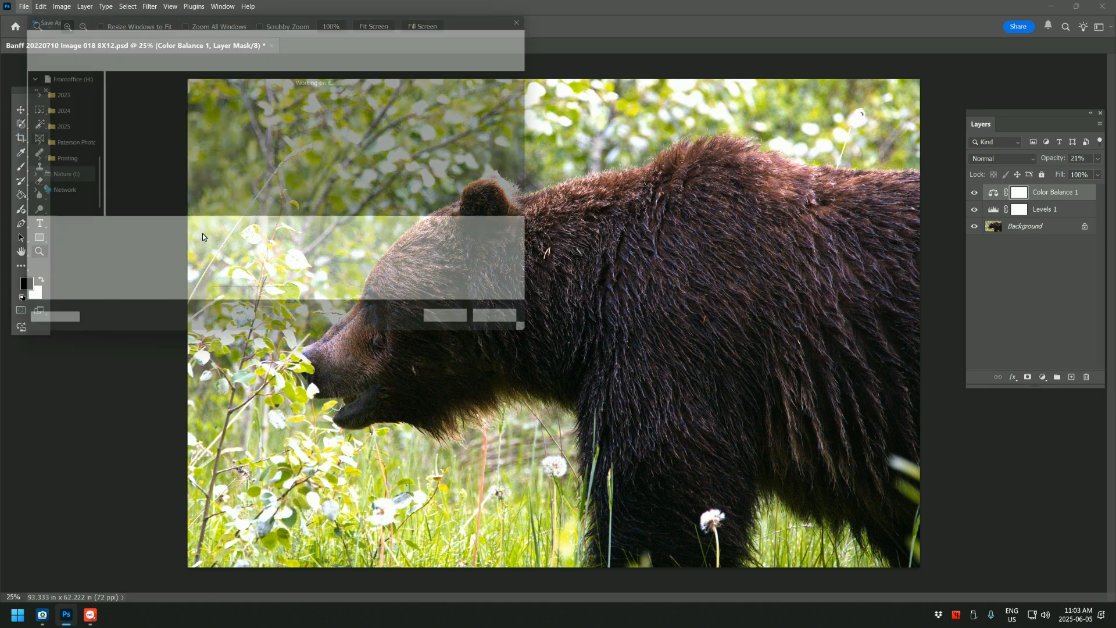
click(544, 248)
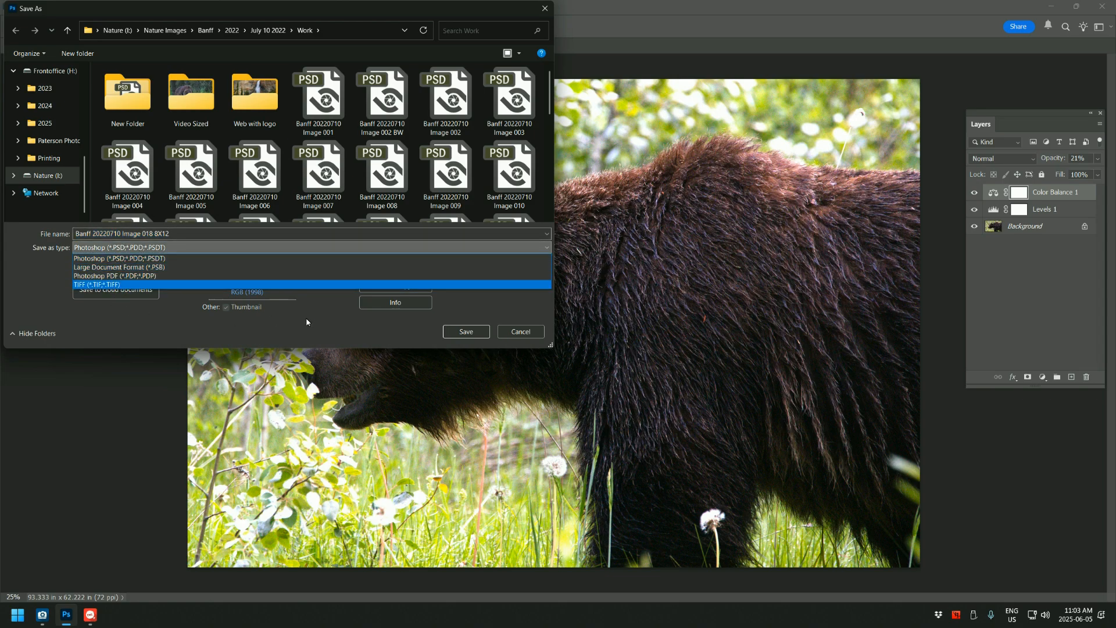
click(527, 335)
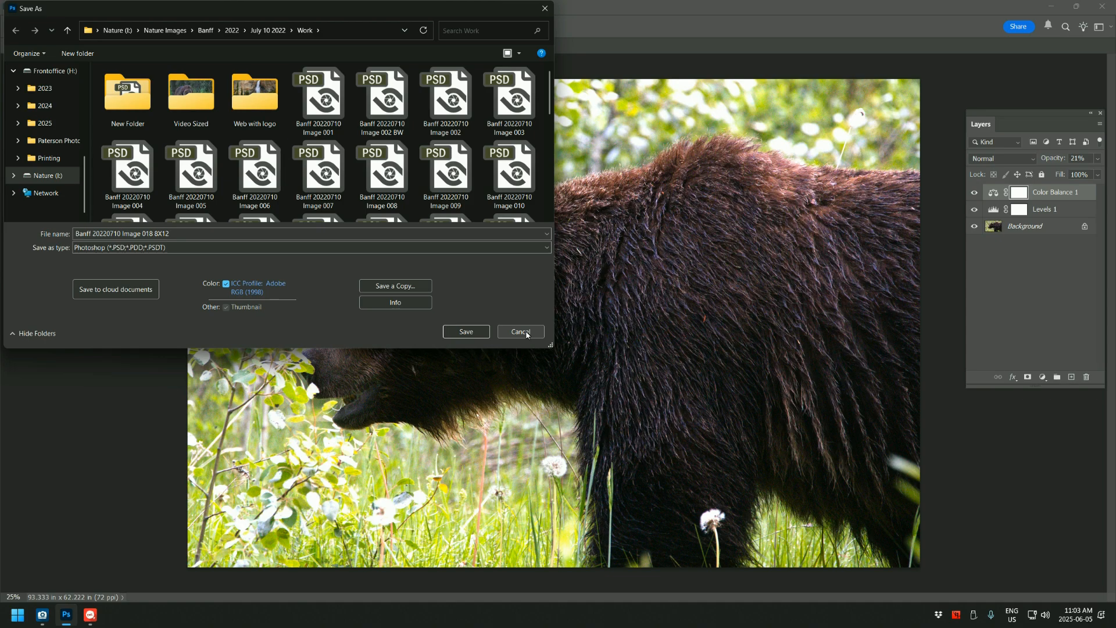
click(521, 332)
- Examine the Save a Copy file types, choose JPEG for the copy, and leave without saving
click(24, 6)
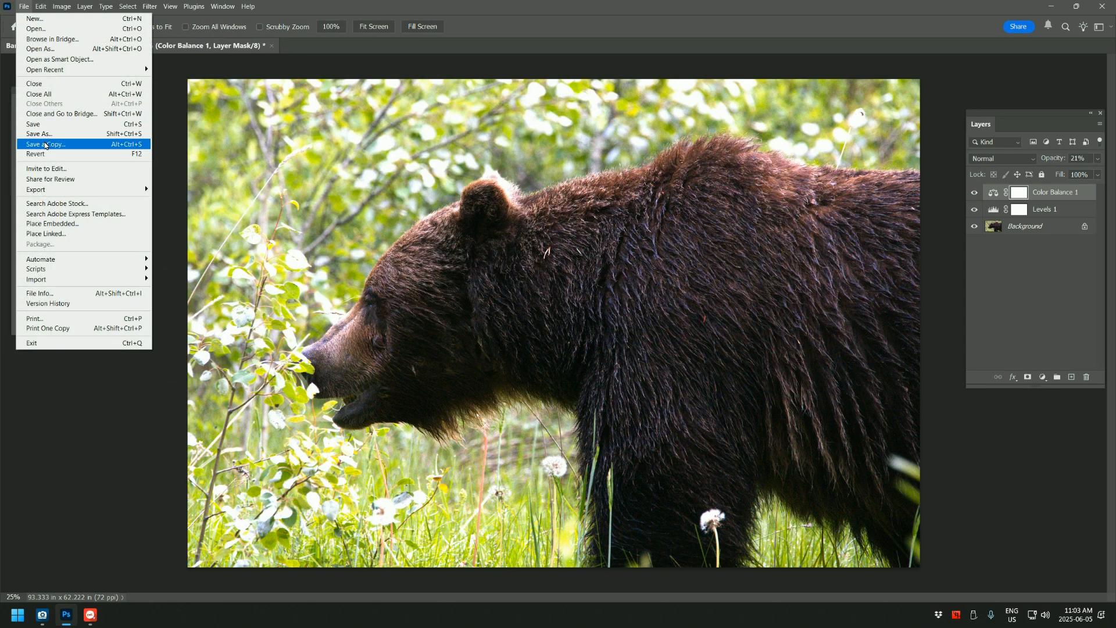
click(44, 143)
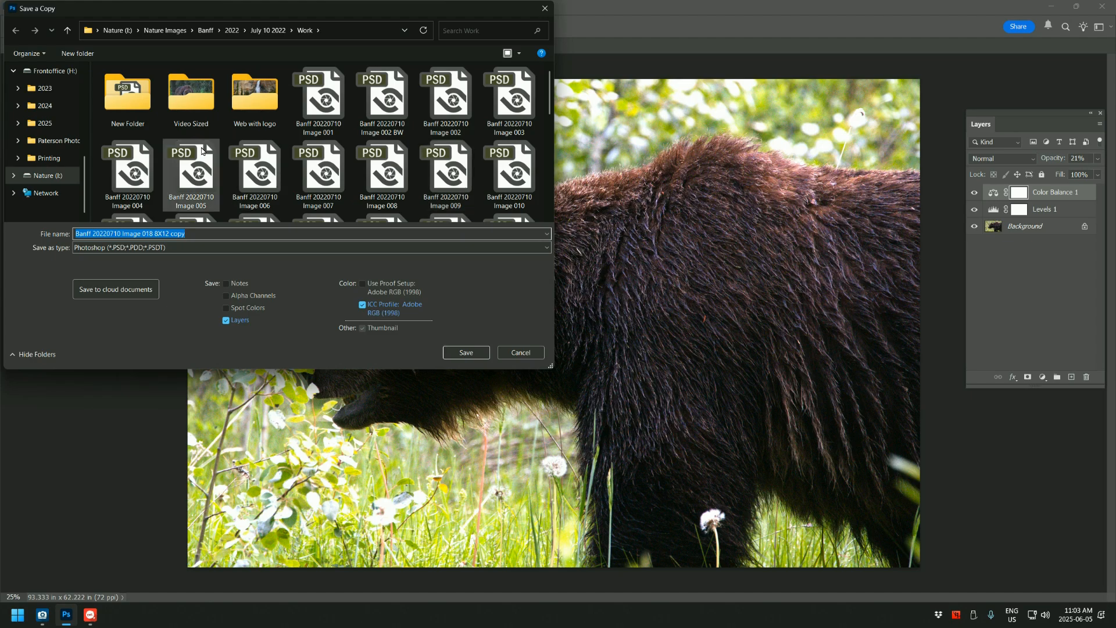
click(160, 249)
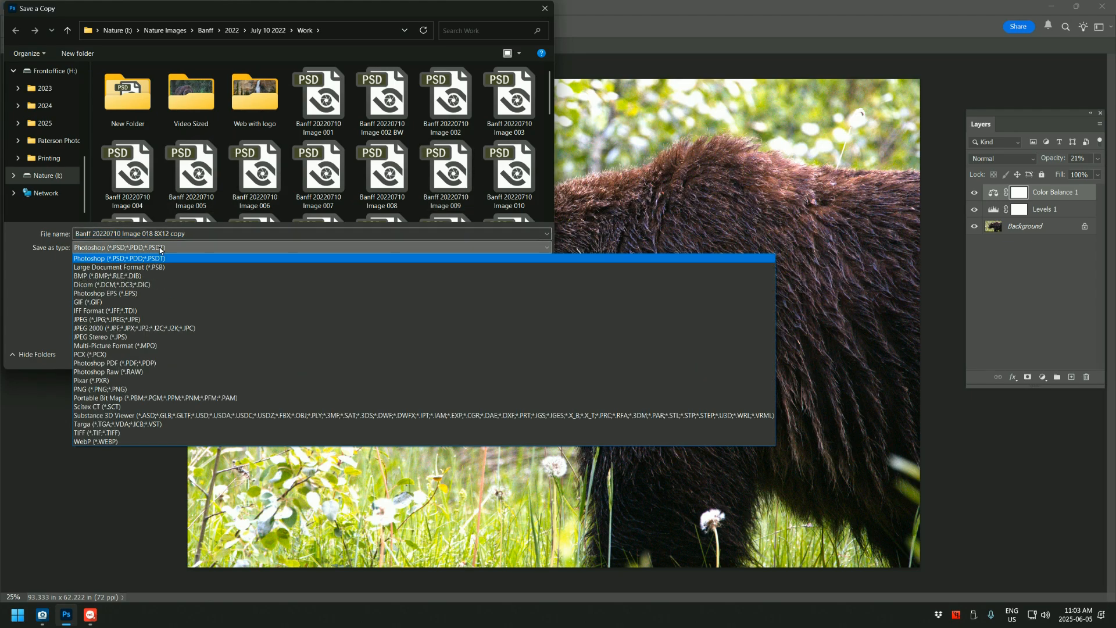
click(129, 320)
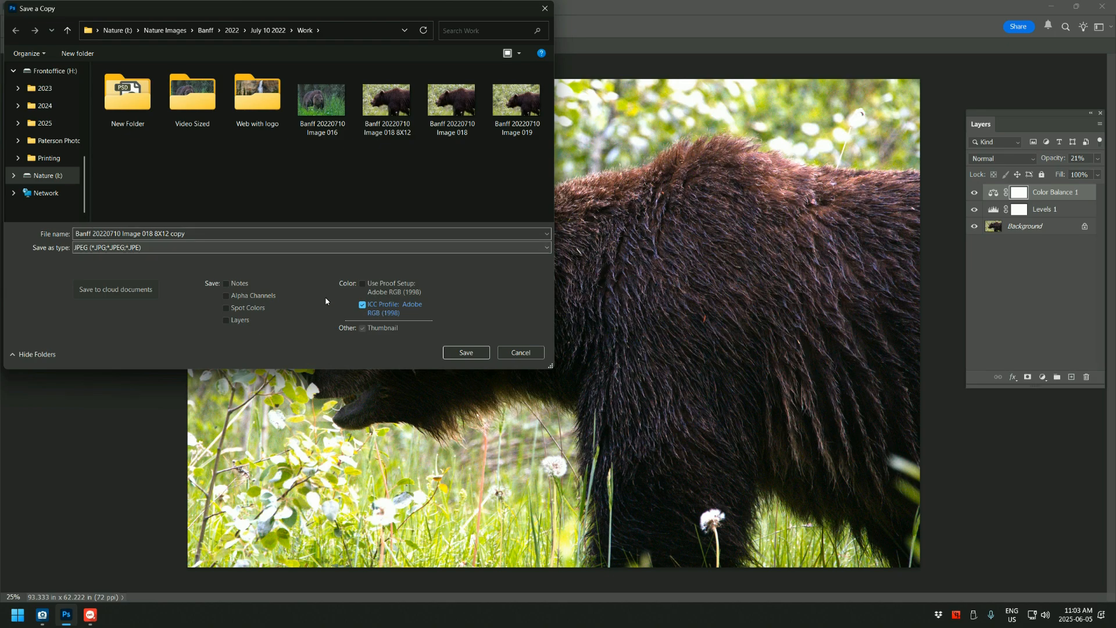
click(521, 352)
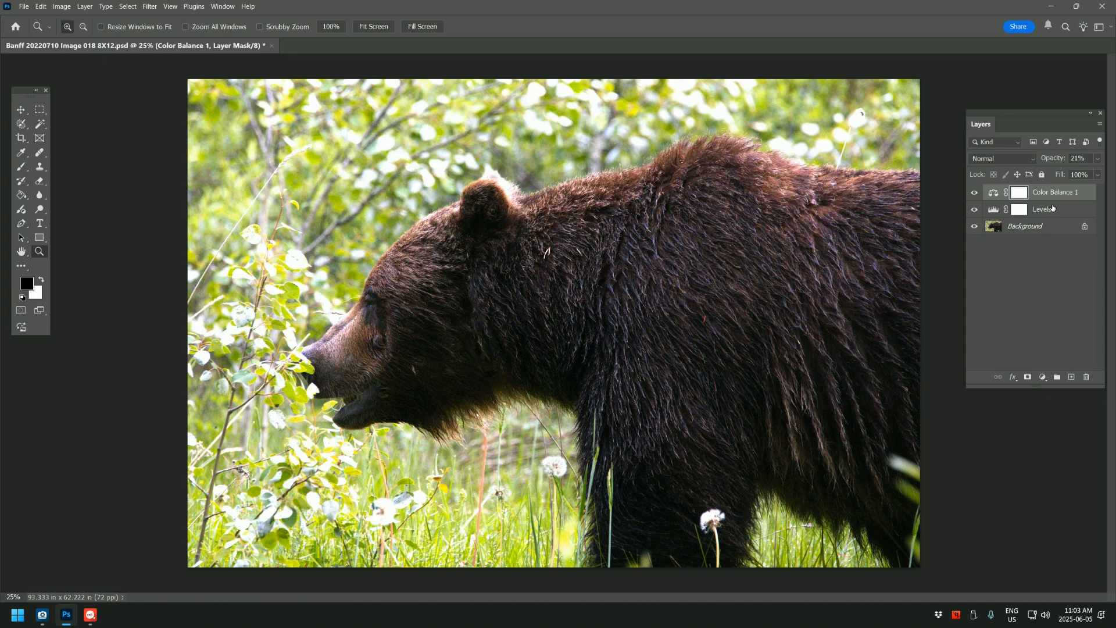
- Toggle the Color Balance and Levels layers' visibility repeatedly to compare the original and adjusted photo, leaving both layers shown
click(974, 193)
click(975, 209)
click(974, 210)
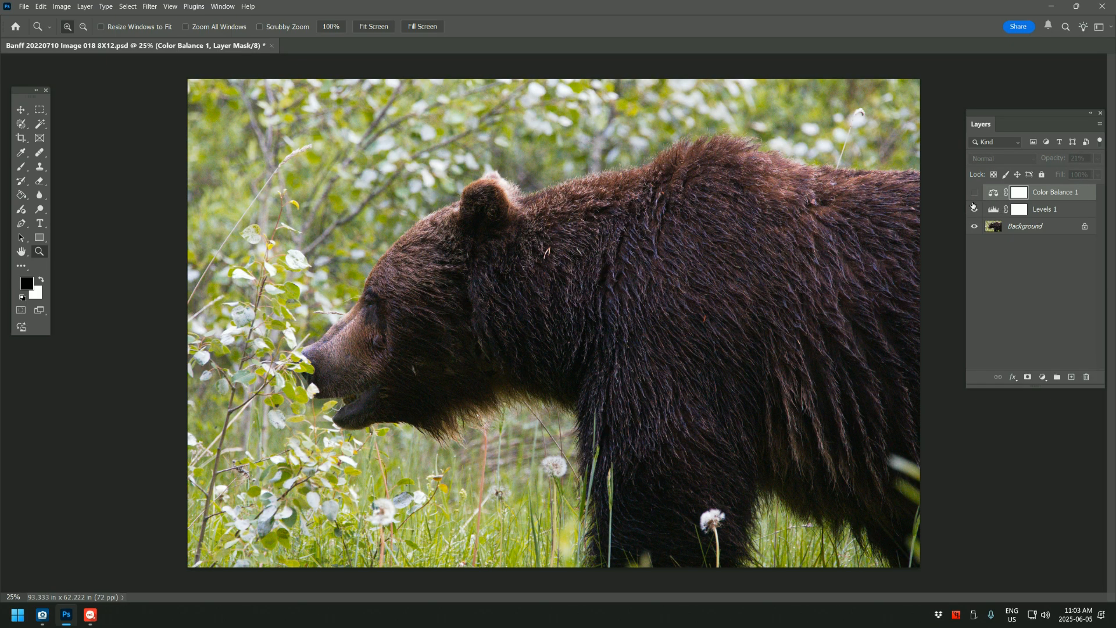
click(974, 193)
click(974, 209)
click(975, 193)
click(974, 193)
click(974, 209)
click(975, 192)
click(974, 210)
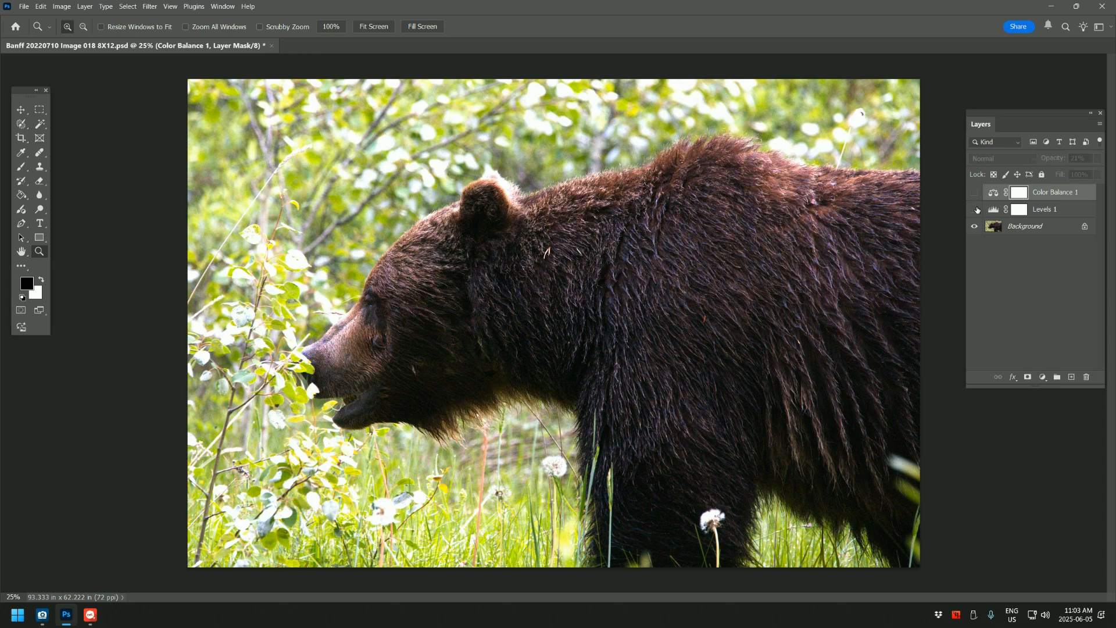
click(975, 192)
click(974, 209)
click(974, 192)
click(974, 209)
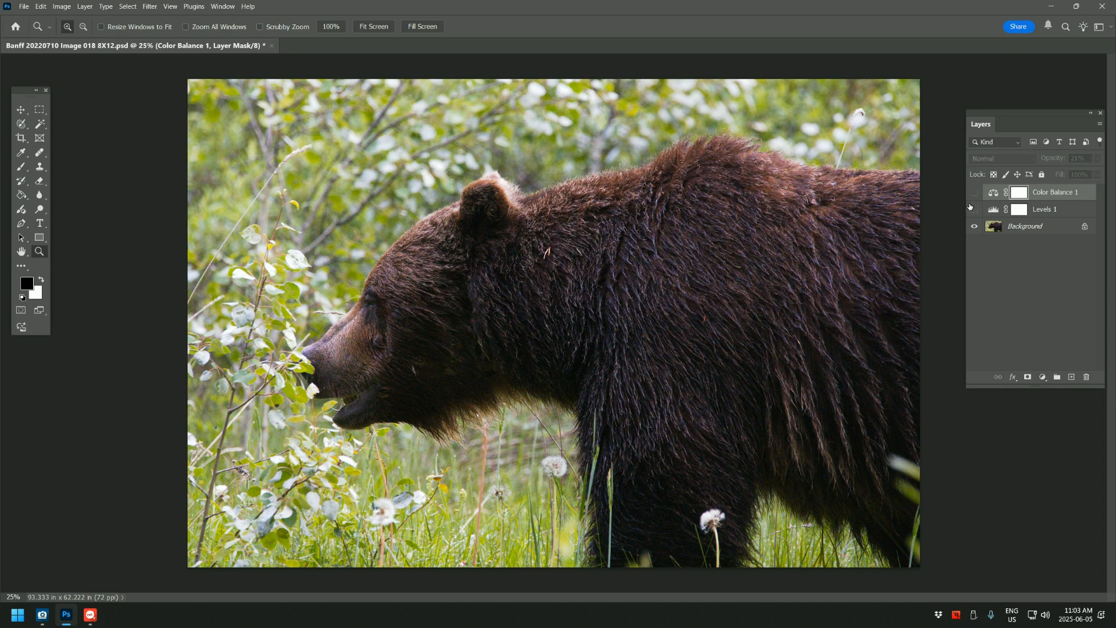
click(975, 210)
click(974, 193)
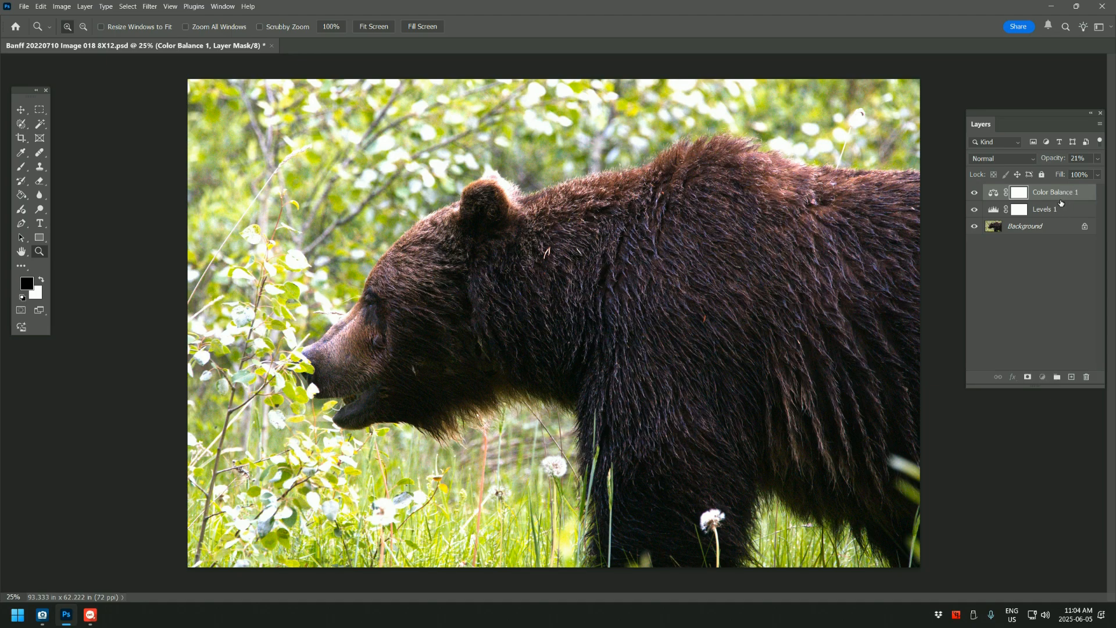
- Add a new layer on top and remove the long thin stalk beside the bear's head with the Clone Stamp, sampling all layers
key(ctrl+2)
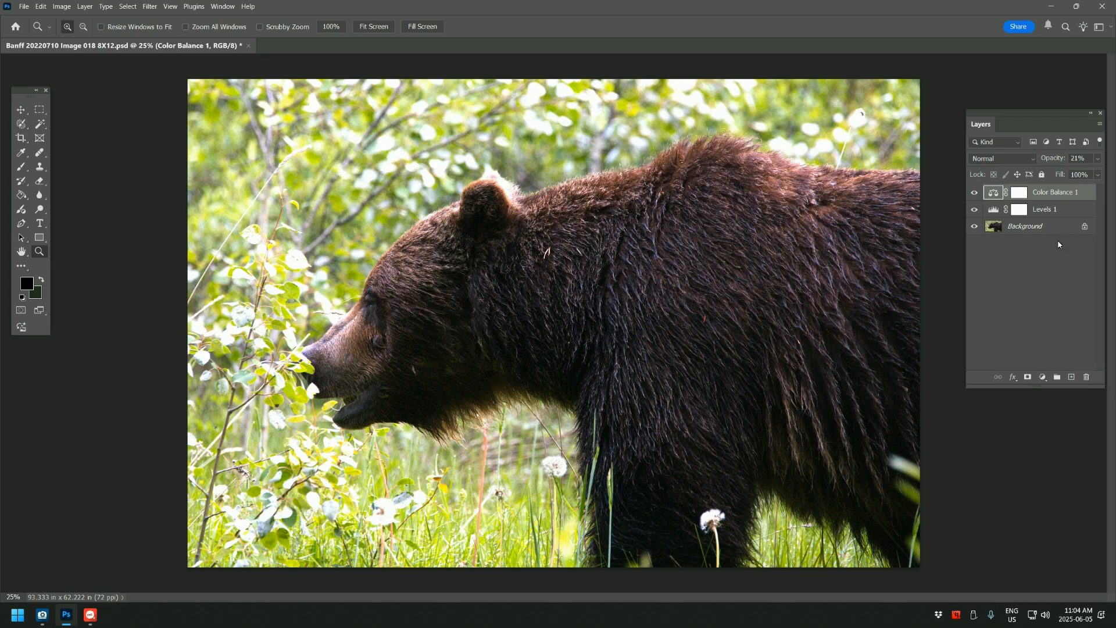
click(1072, 378)
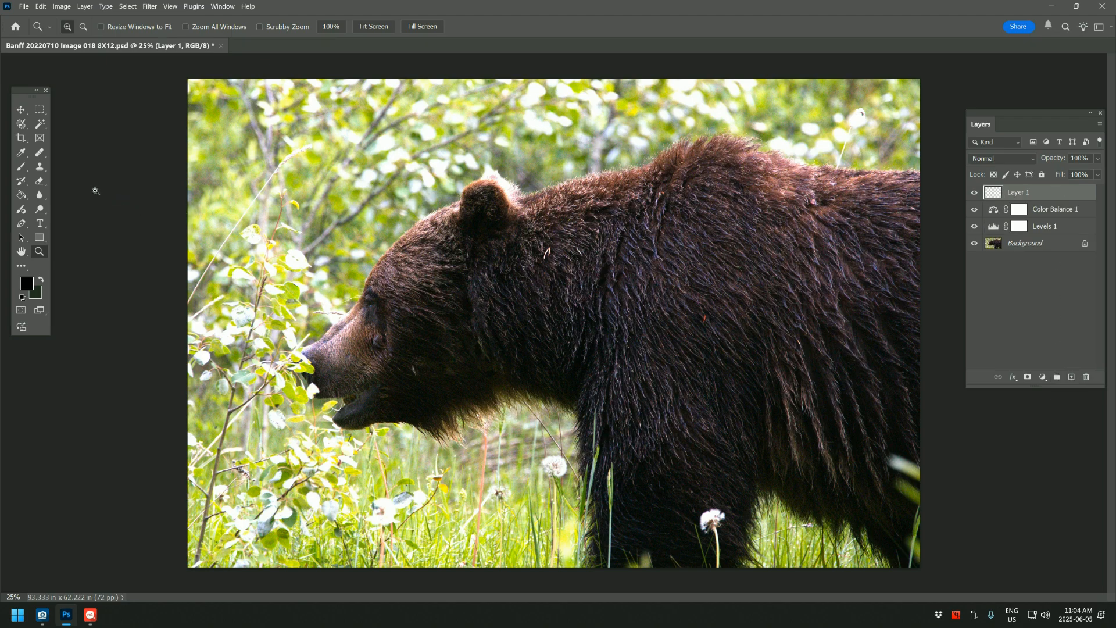
click(43, 169)
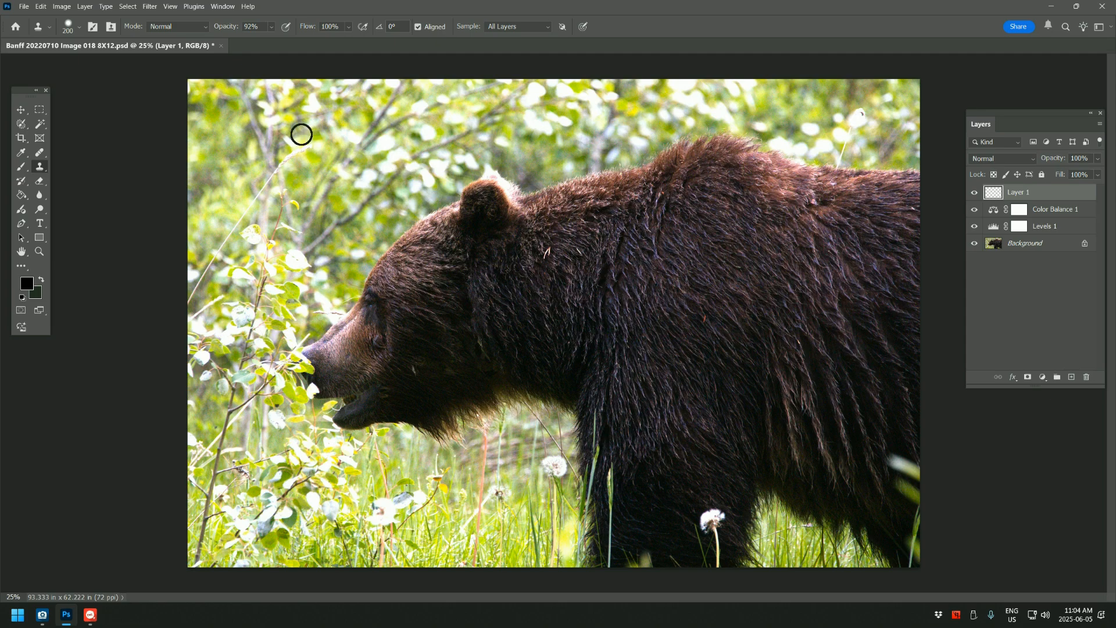
mouse_move(306, 147)
mouse_down()
mouse_move(247, 204)
mouse_move(186, 300)
mouse_up()
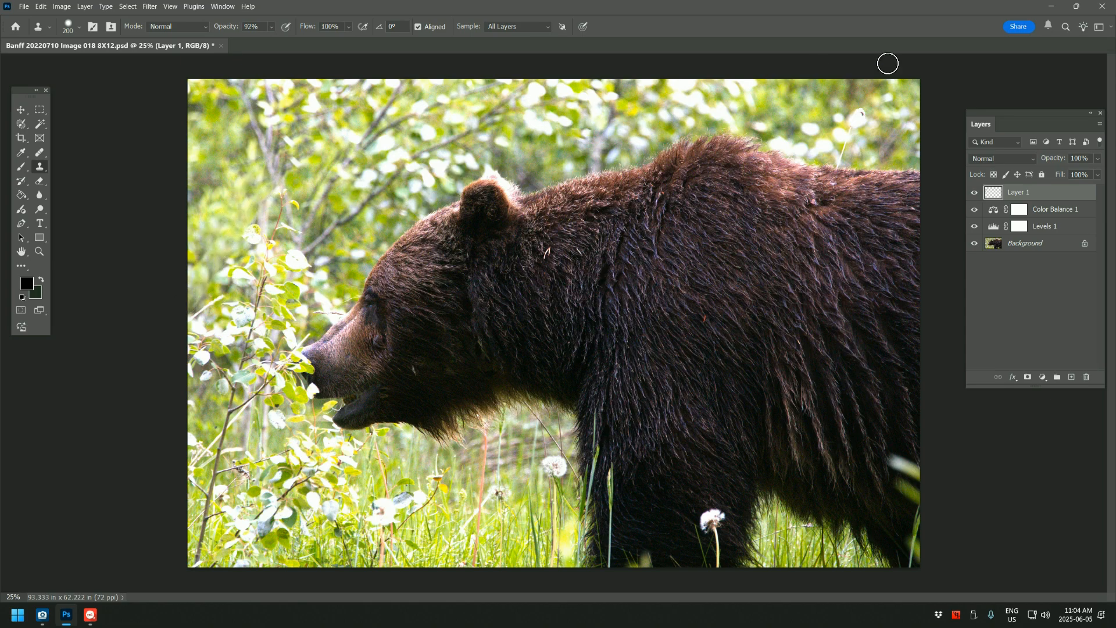
- Toggle the retouching layer's visibility repeatedly to compare the background with and without the thin stalk
click(974, 193)
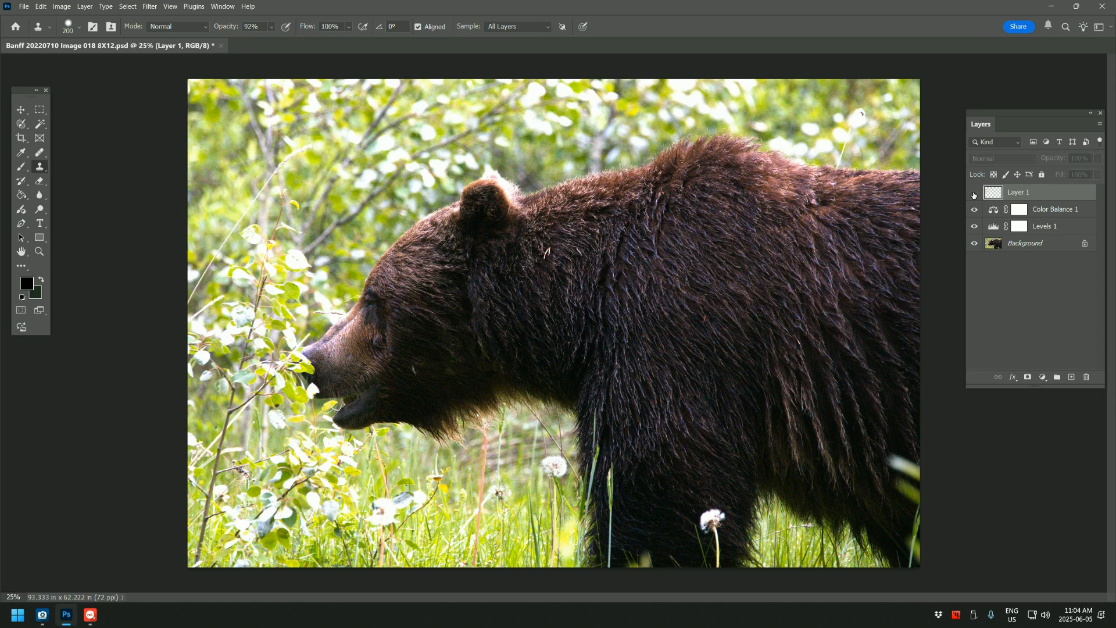
click(975, 194)
click(974, 194)
click(974, 194)
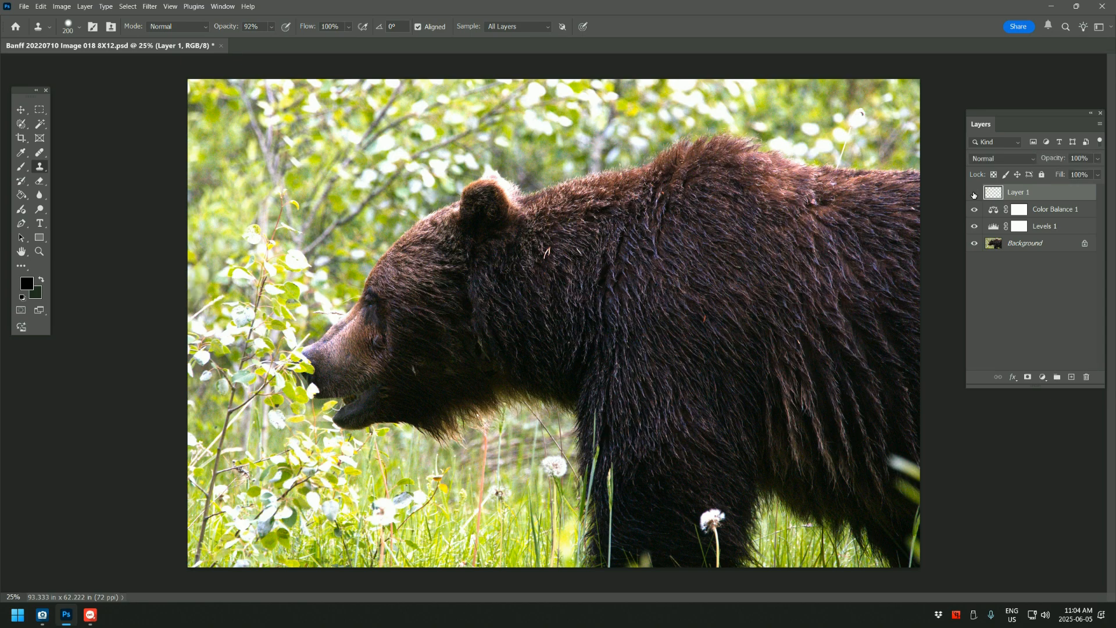
click(974, 193)
click(975, 194)
click(974, 194)
click(974, 193)
click(974, 194)
click(974, 194)
click(975, 193)
click(974, 194)
click(974, 193)
click(974, 193)
click(974, 194)
click(974, 193)
click(974, 195)
click(975, 194)
click(974, 194)
click(975, 194)
click(976, 195)
- Toggle the retouching, Color Balance and Levels layers' visibility to compare each layer's effect against the original Background
click(974, 226)
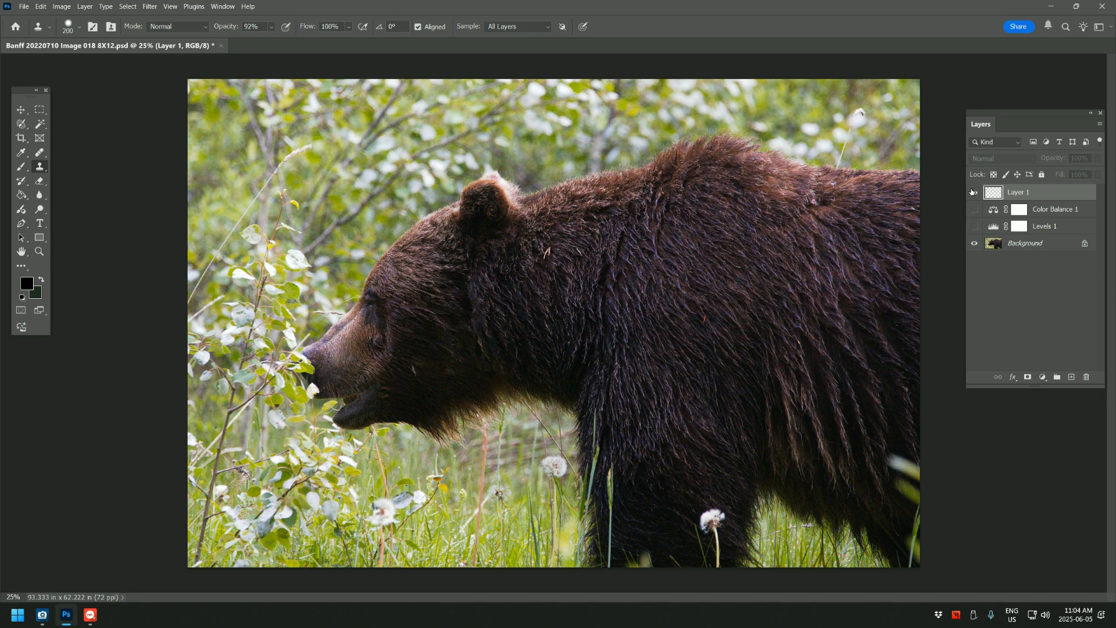
click(974, 193)
click(974, 193)
click(976, 227)
click(975, 207)
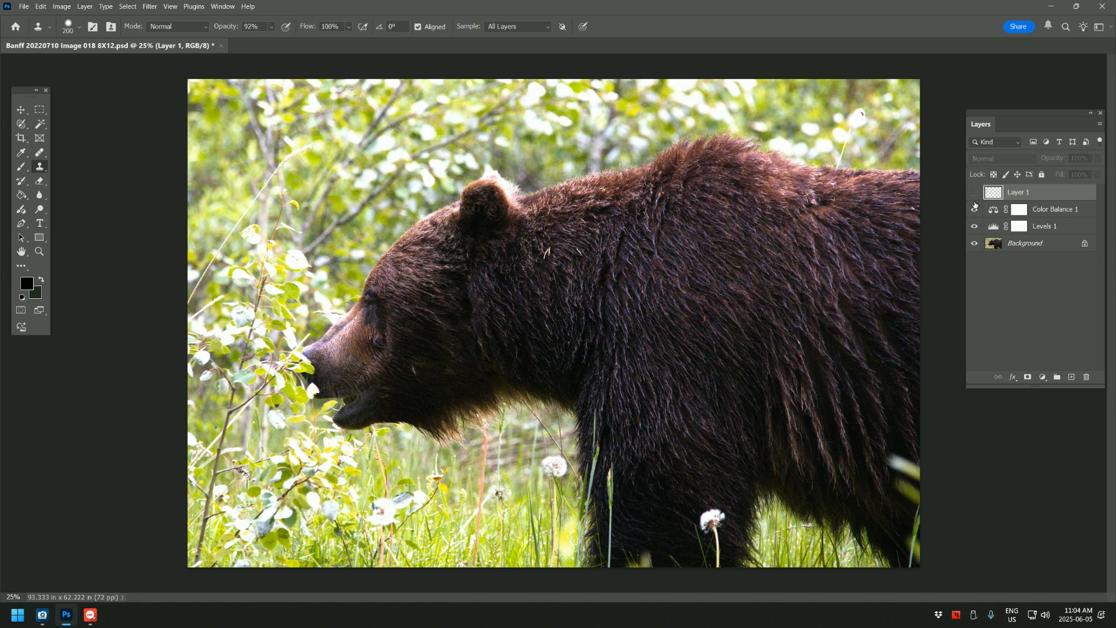
click(974, 191)
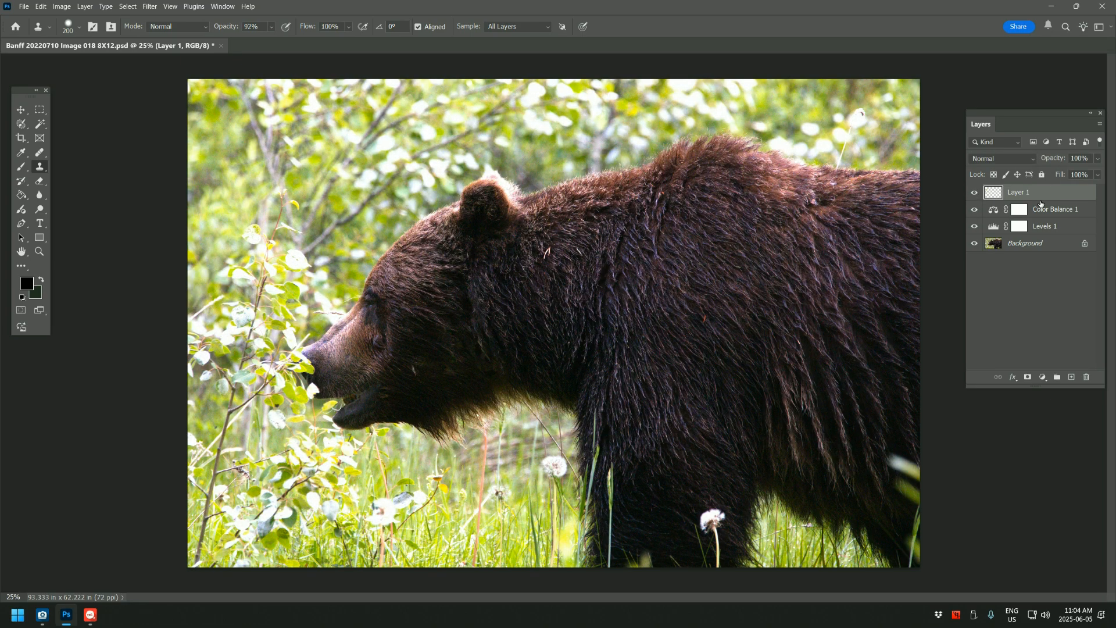
click(975, 226)
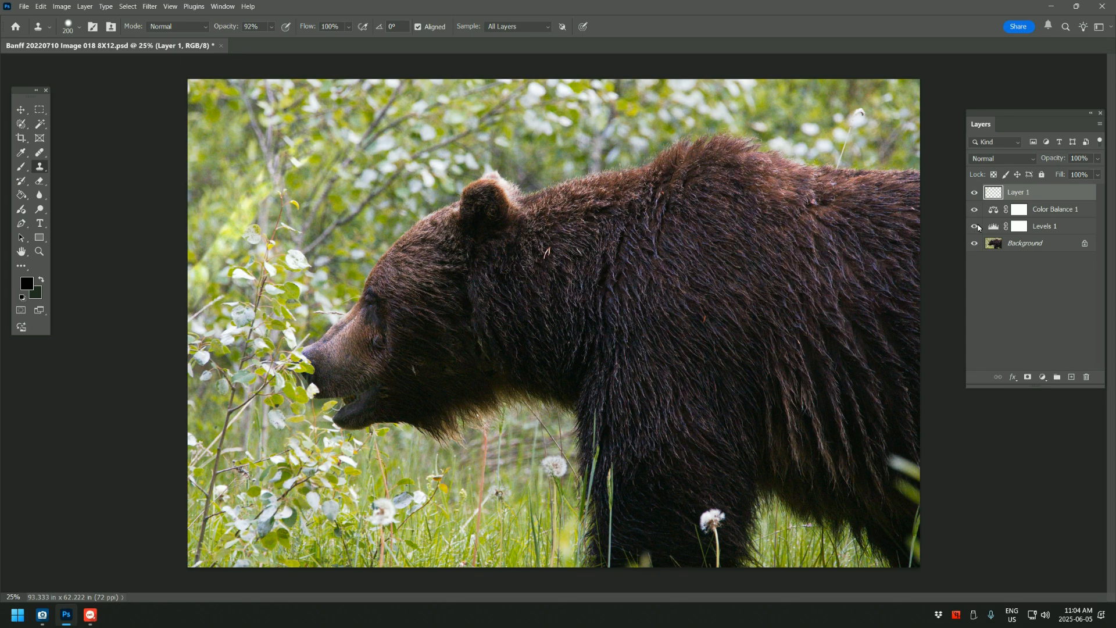
- Toggle the Color Balance and Levels layers' visibility repeatedly to compare the photo with and without adjustments, leaving both layers hidden
click(976, 227)
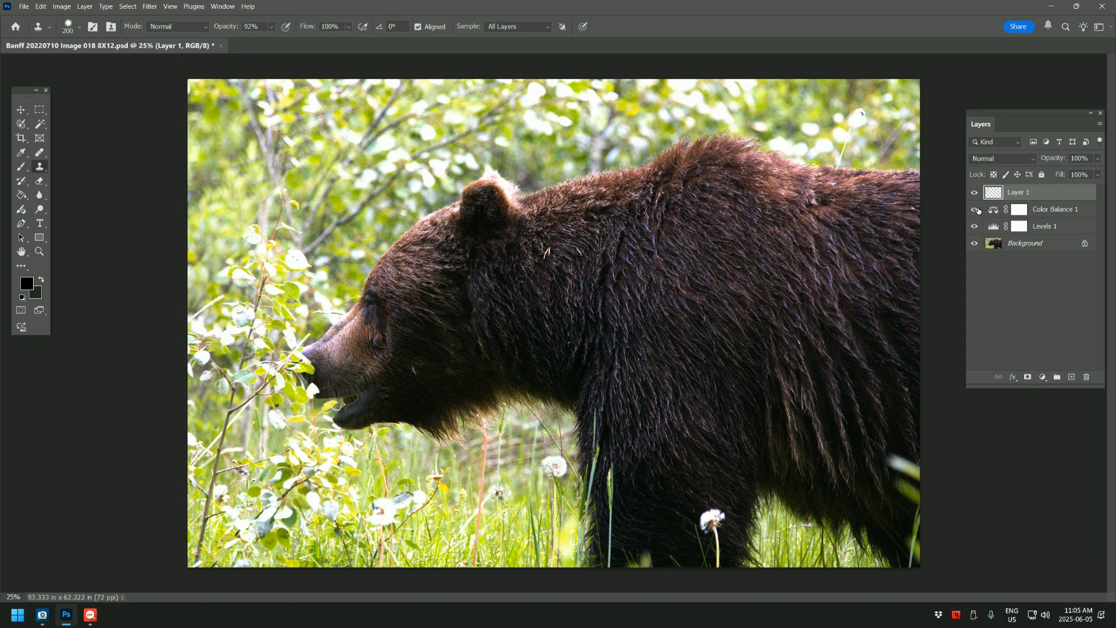
click(975, 226)
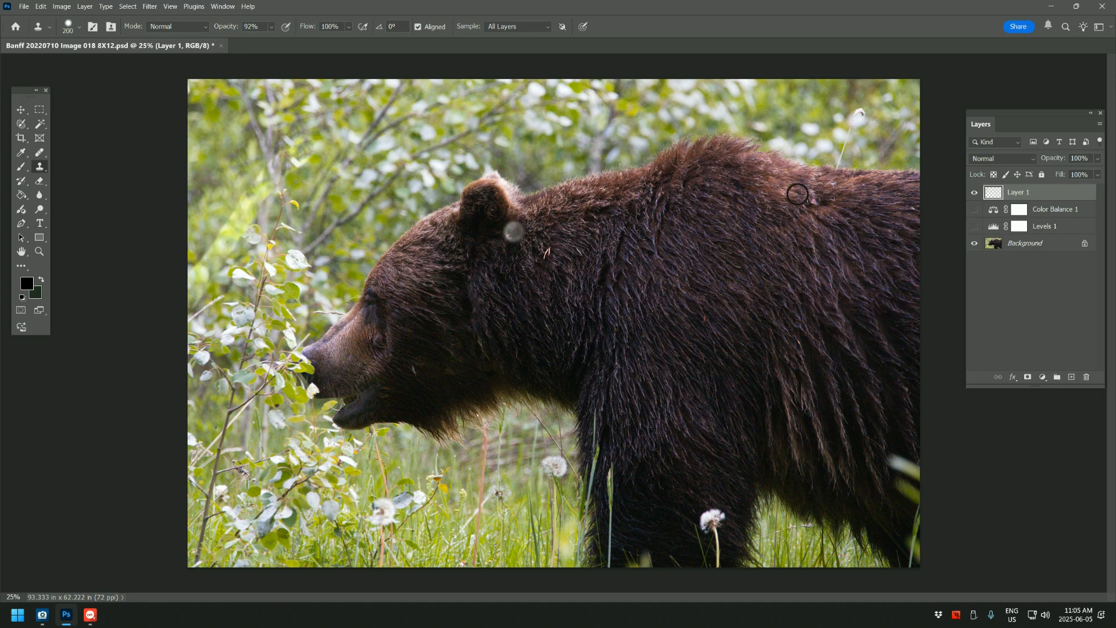
click(976, 227)
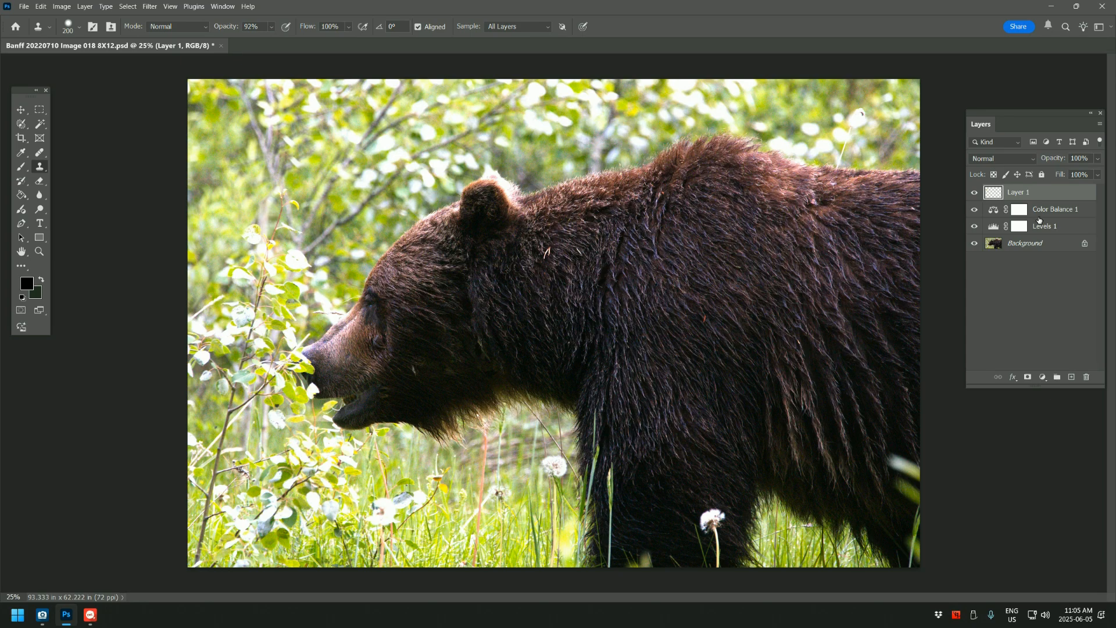
click(975, 227)
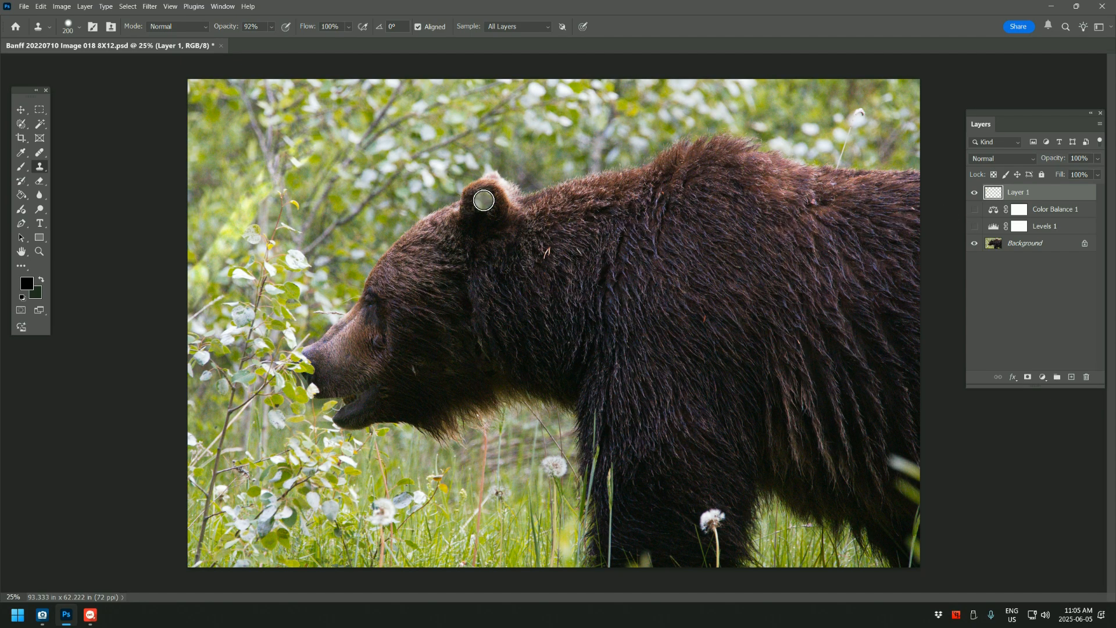
click(974, 210)
click(974, 227)
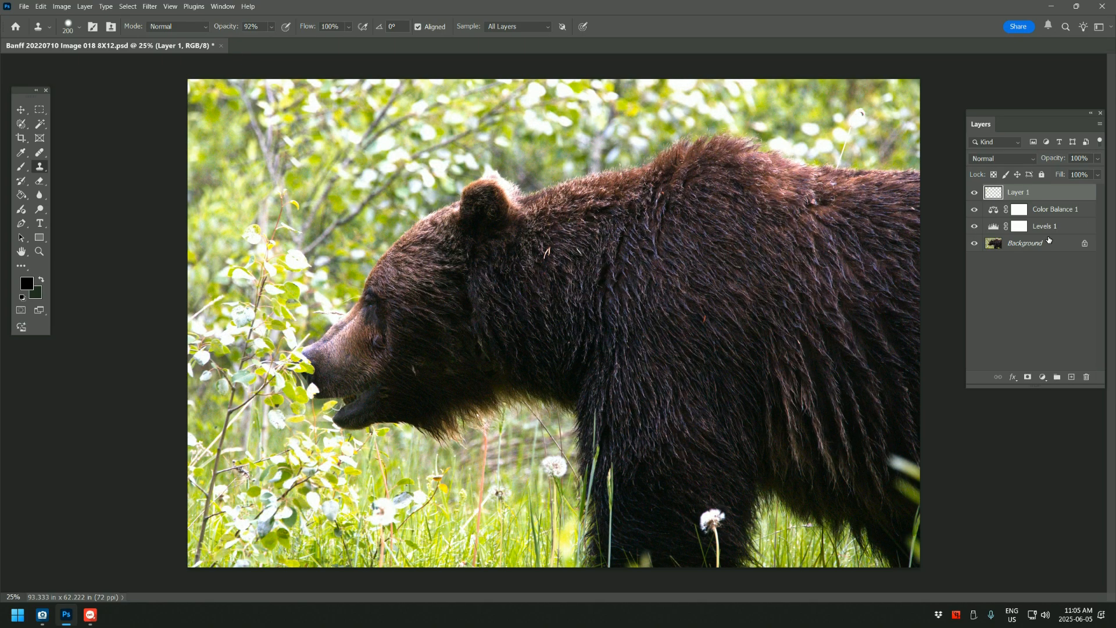
click(973, 227)
click(975, 213)
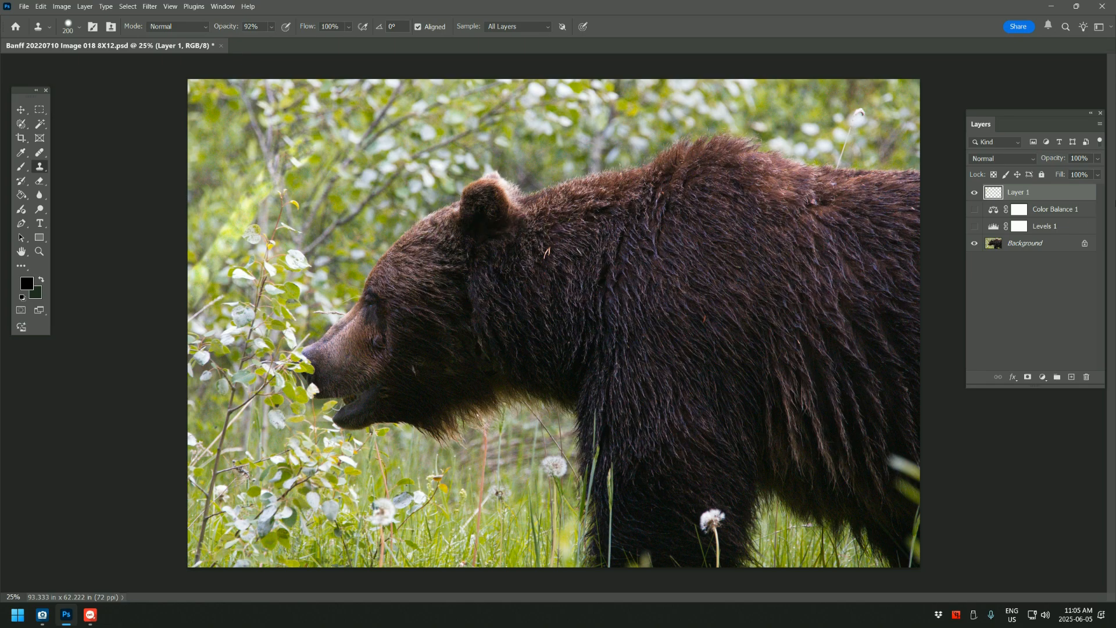
- Delete the retouching layer, add a new layer on top, and clone out the thin stalk again with the adjustment layers hidden
click(973, 193)
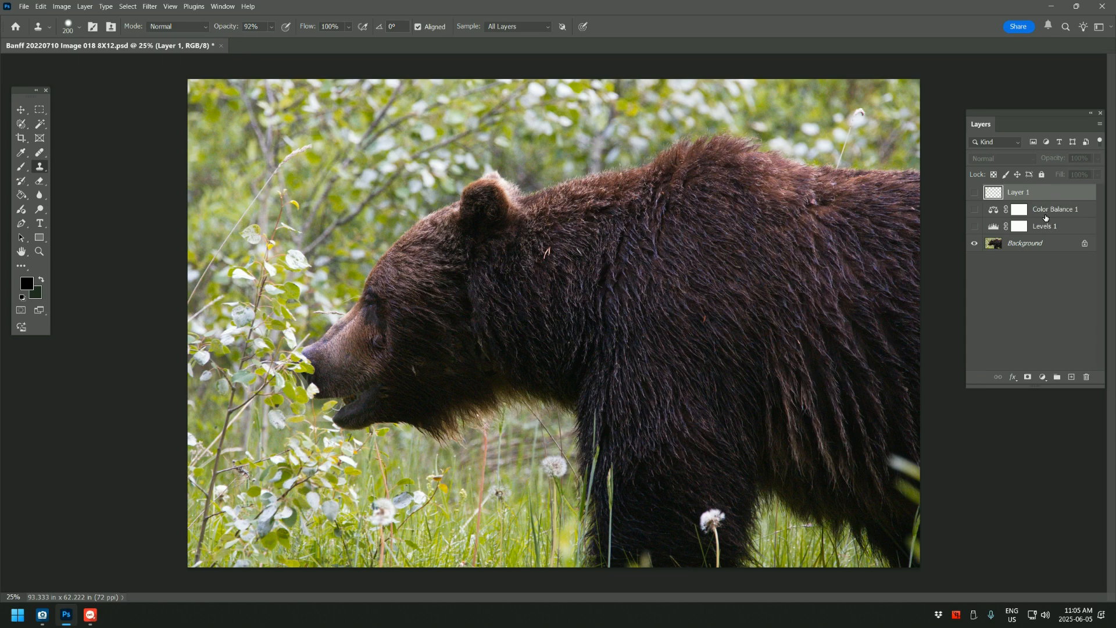
drag(1051, 193, 1087, 377)
click(1070, 377)
alt+click(243, 149)
mouse_move(303, 152)
mouse_down()
mouse_move(262, 185)
mouse_move(226, 246)
mouse_up()
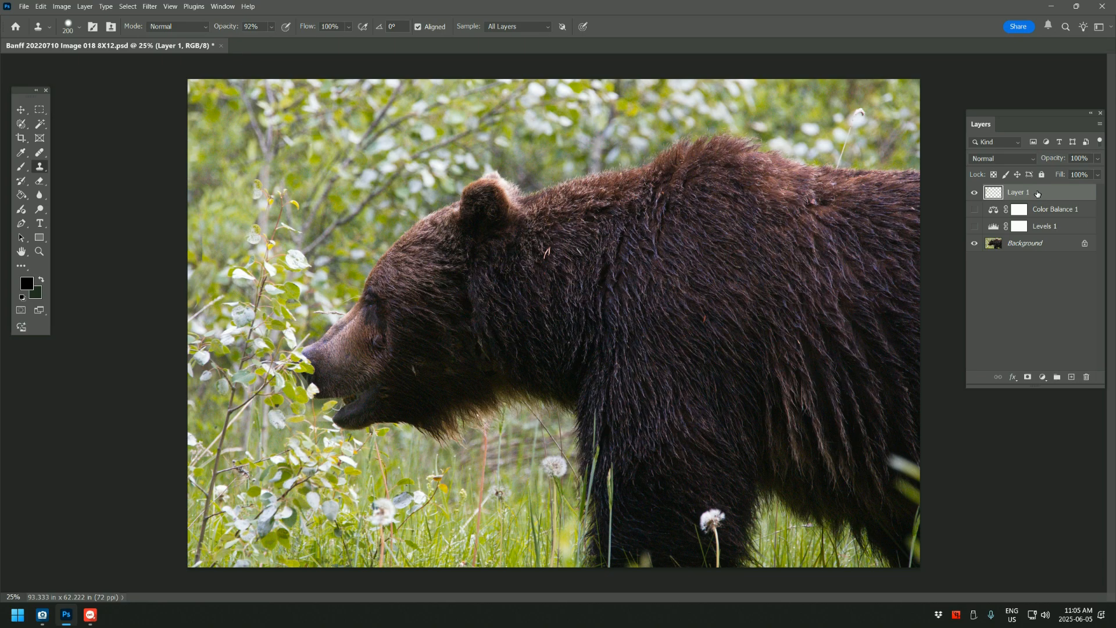
- Move the retouching layer directly above the Background and toggle the Levels and Color Balance layers' visibility to check the retouched area
drag(1038, 193, 1039, 236)
click(975, 210)
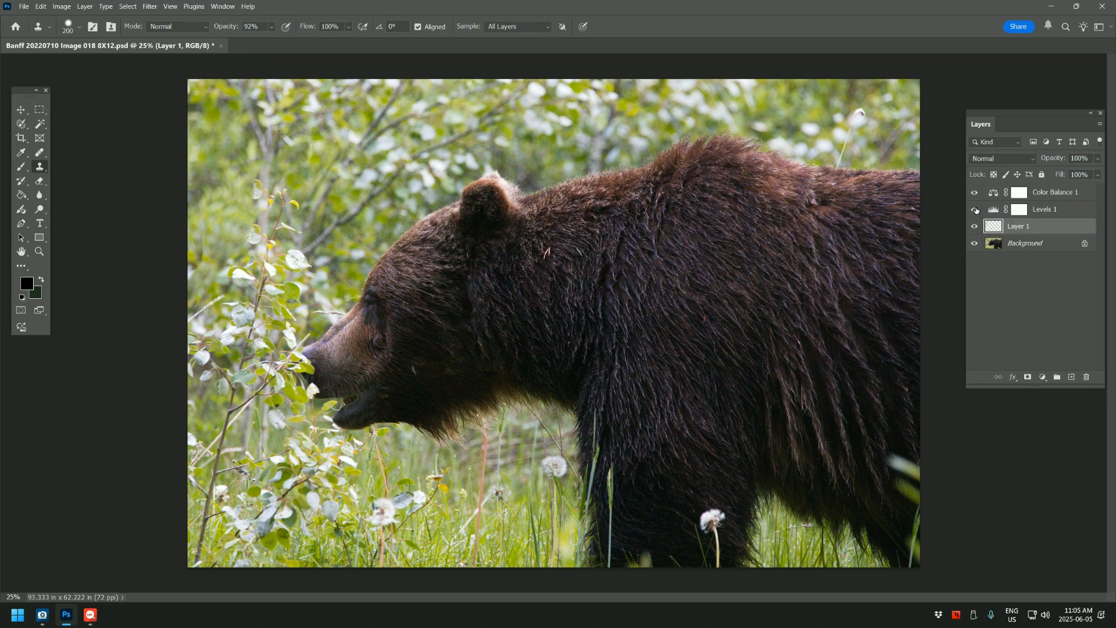
double_click(974, 210)
double_click(975, 209)
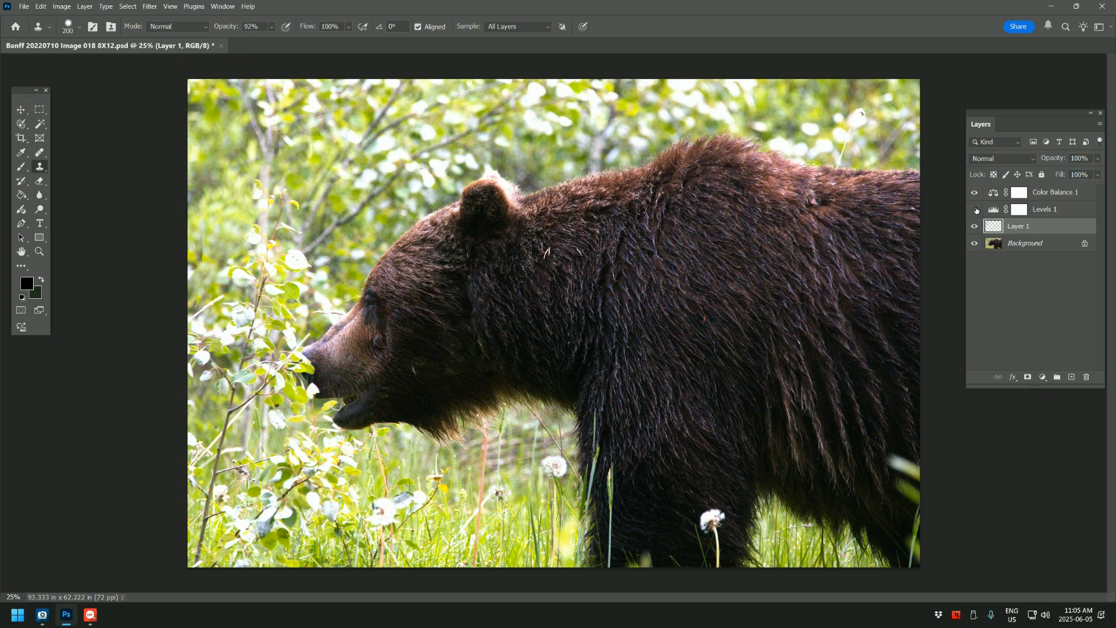
double_click(975, 210)
click(975, 209)
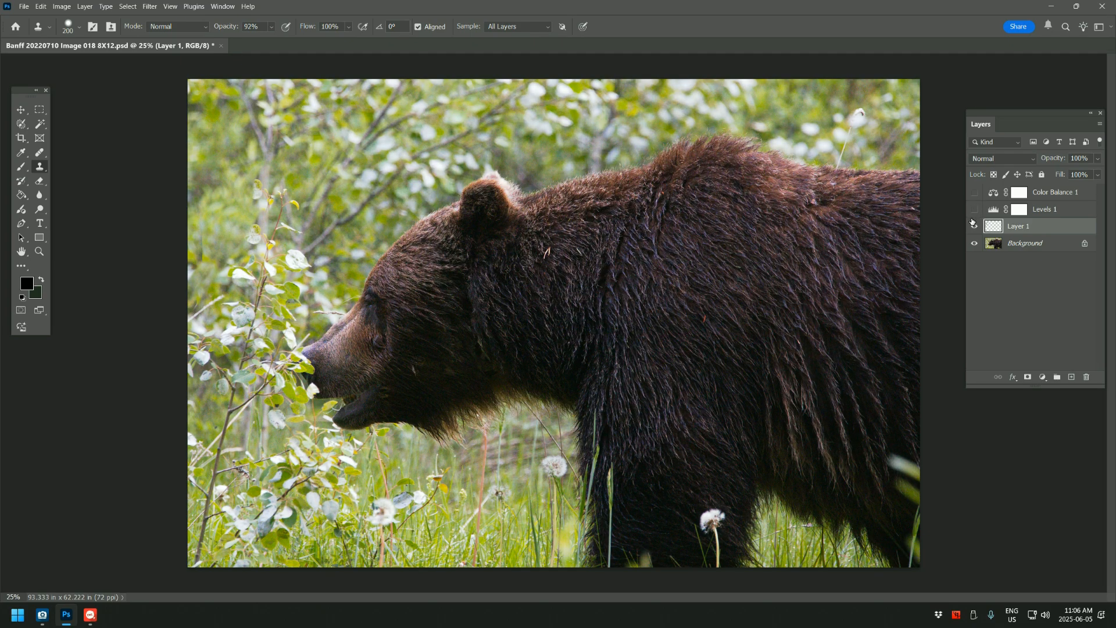
- Toggle the retouching layer's visibility to compare the stalk removal, leave it shown, and show the Levels and Color Balance layers
click(976, 226)
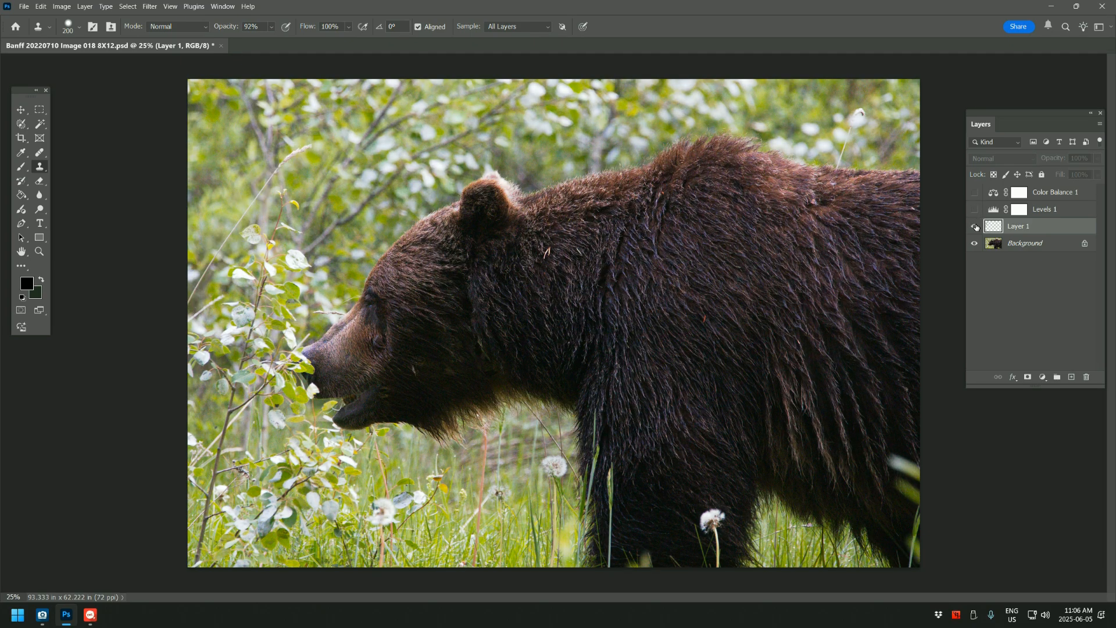
double_click(975, 226)
click(975, 226)
click(975, 226)
click(976, 226)
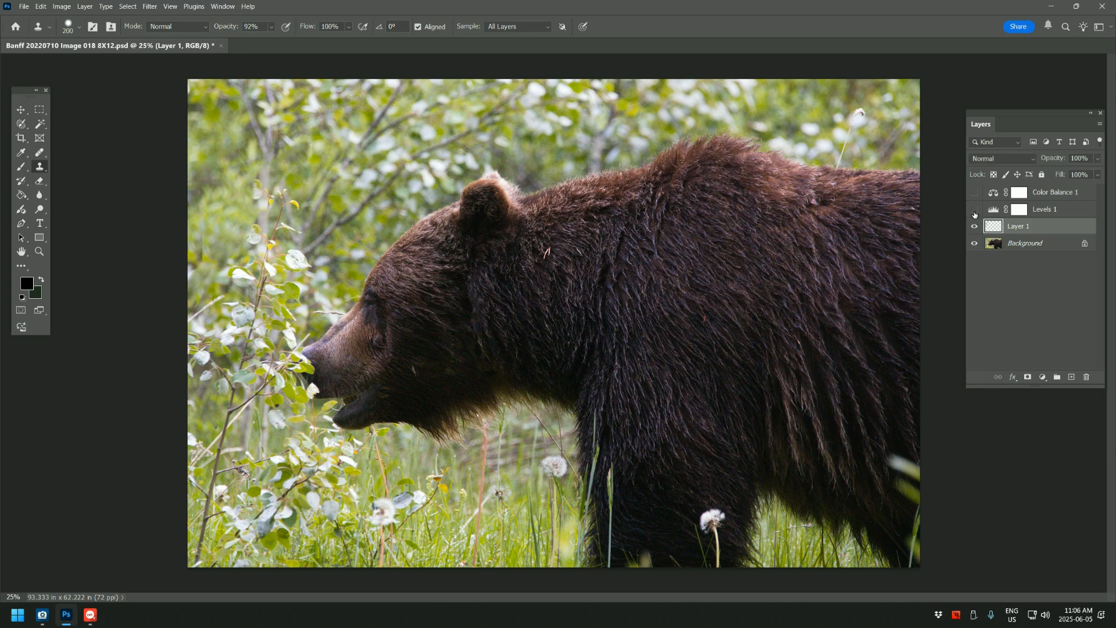
click(975, 209)
click(974, 193)
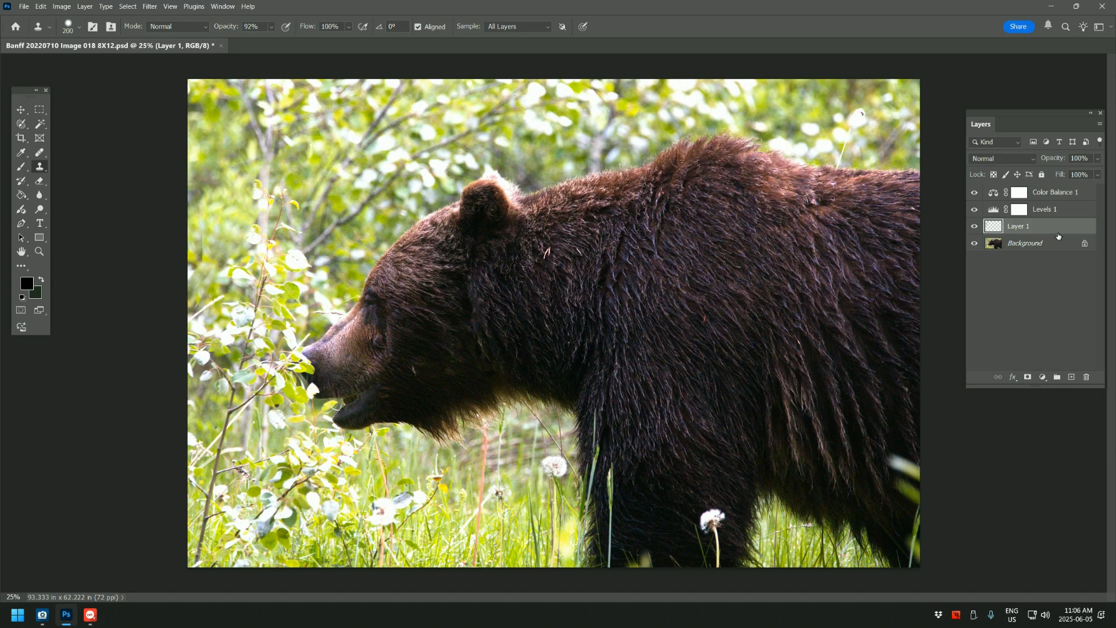
- Move the retouching layer to the top of the layer stack and back to directly above the Background
drag(1052, 229, 1056, 190)
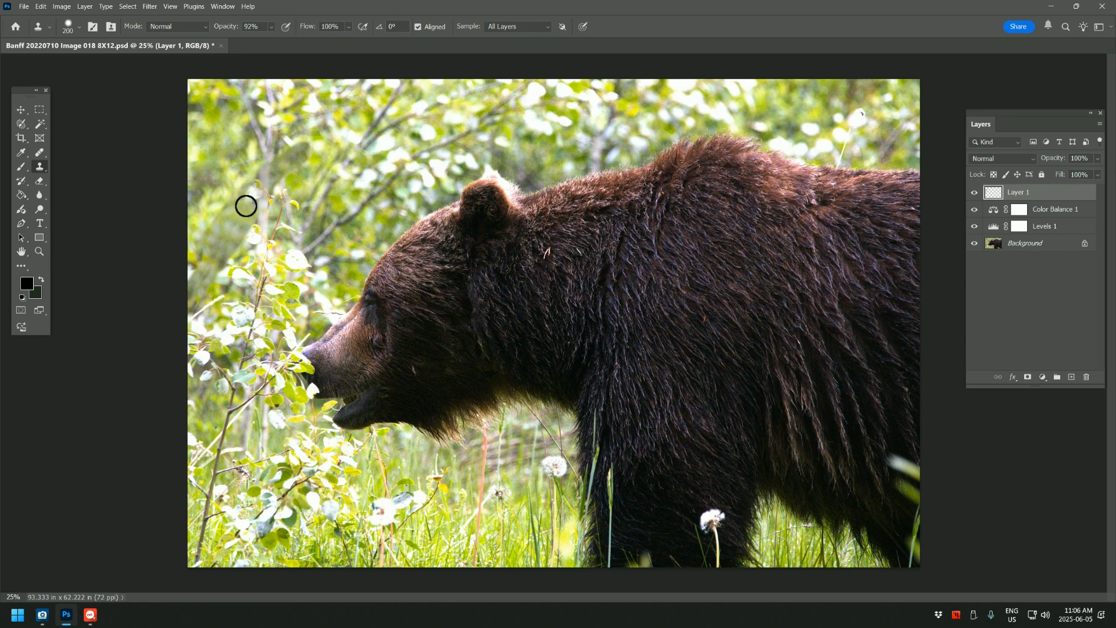
mouse_move(1030, 193)
mouse_down()
mouse_move(1031, 232)
mouse_move(1027, 196)
mouse_up()
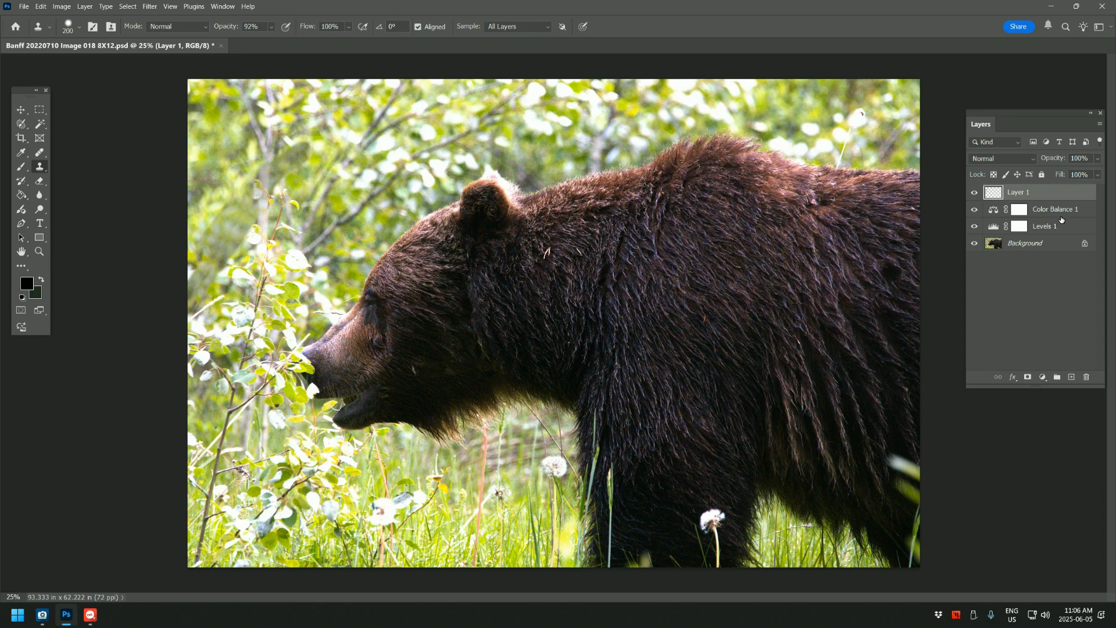
drag(1047, 188, 1054, 231)
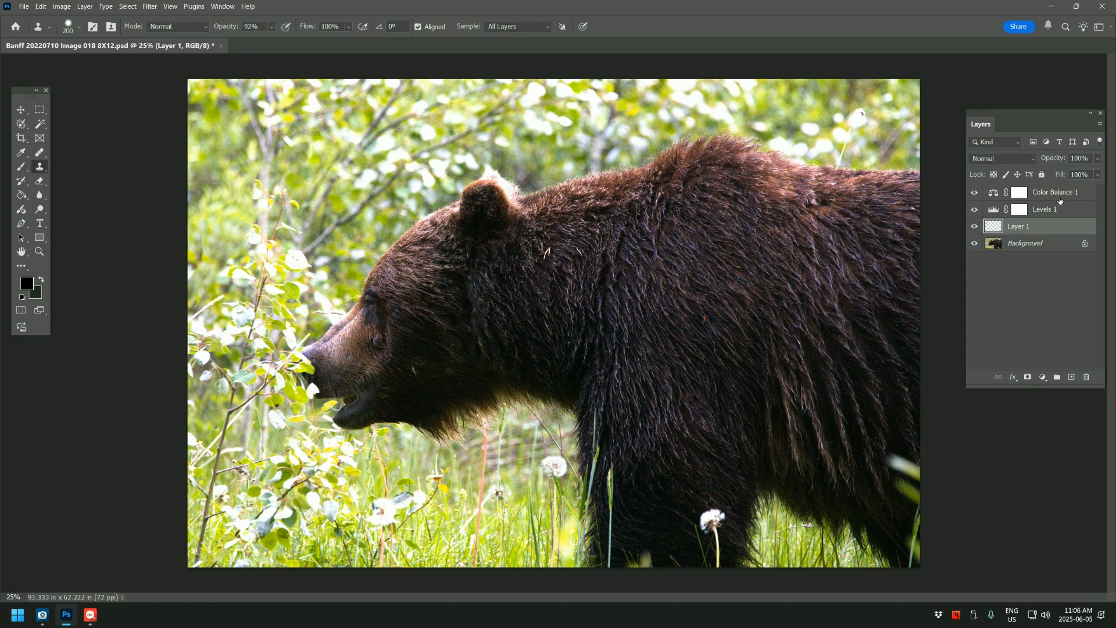
- Examine the Save As file name and Photoshop (PSD) format options, and cancel without saving
click(24, 7)
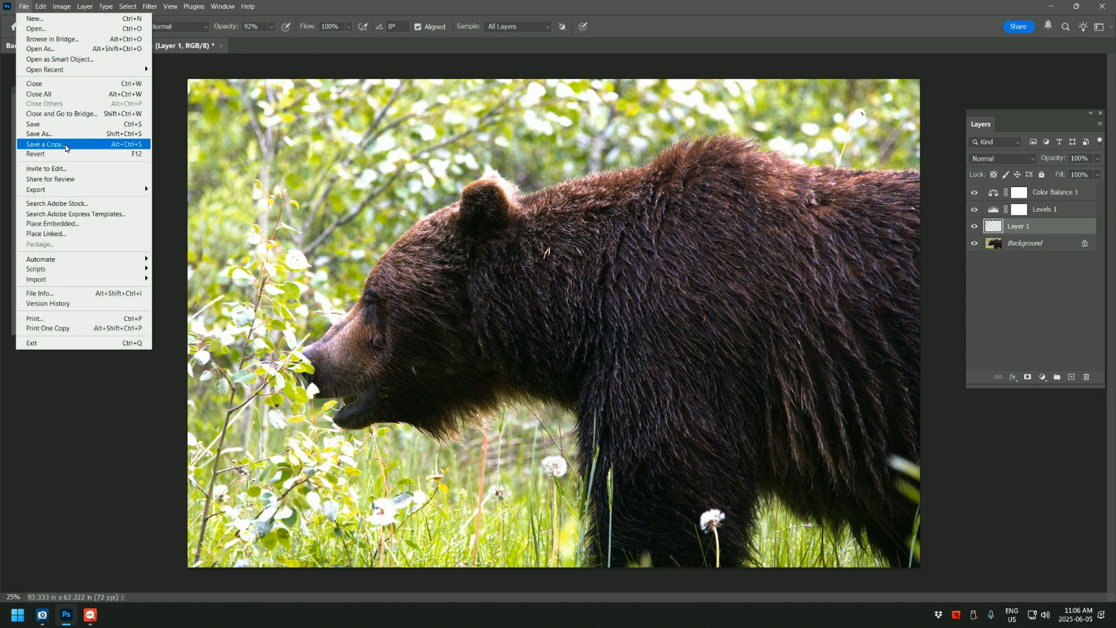
click(65, 144)
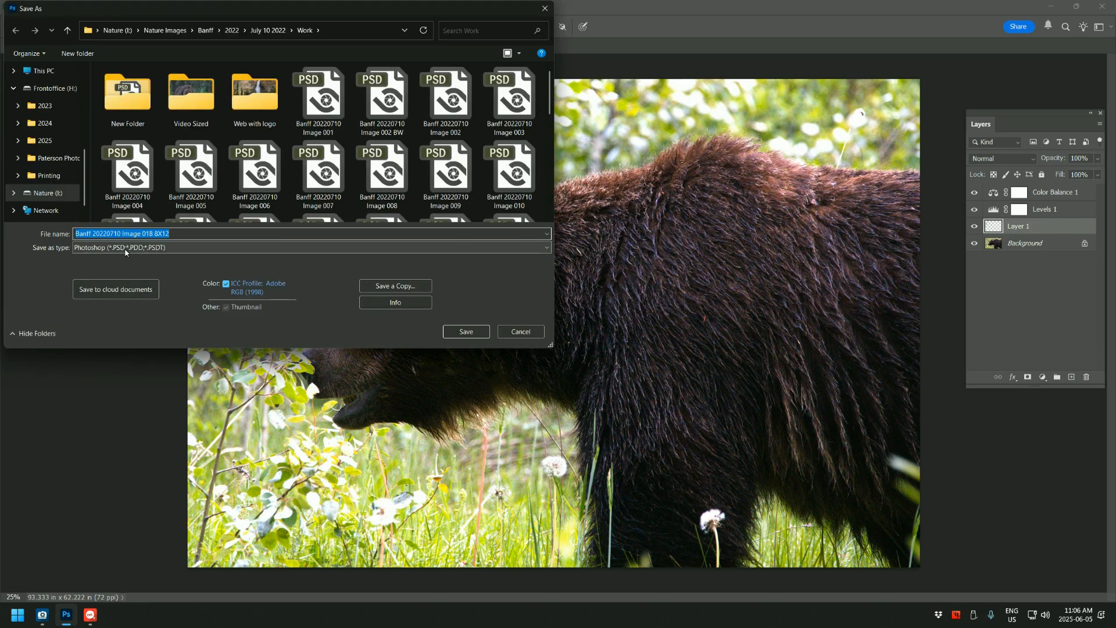
click(523, 331)
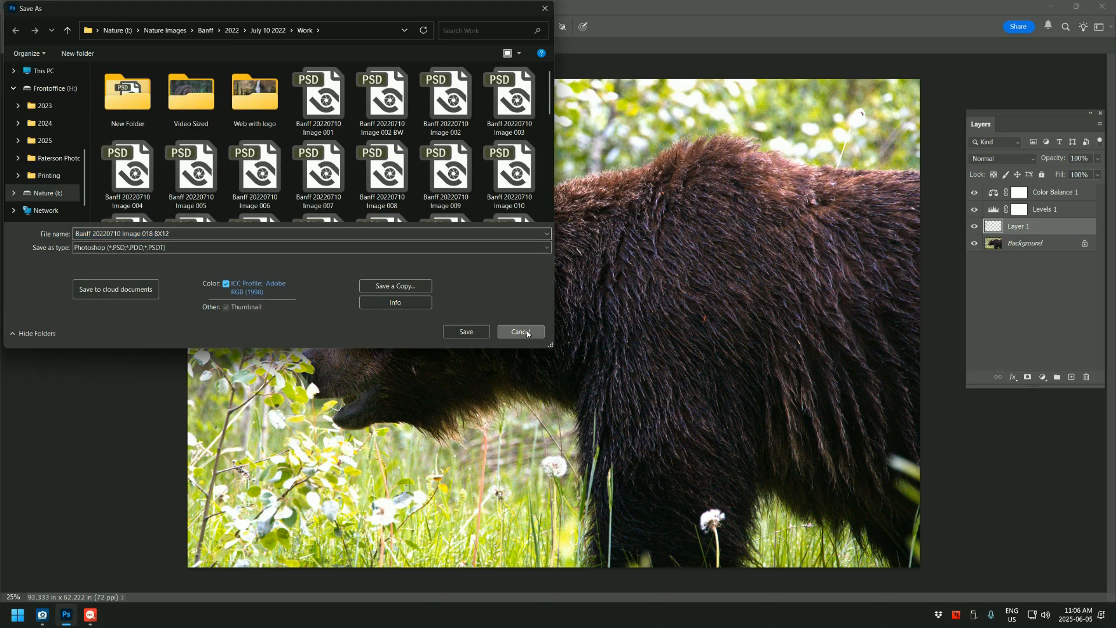